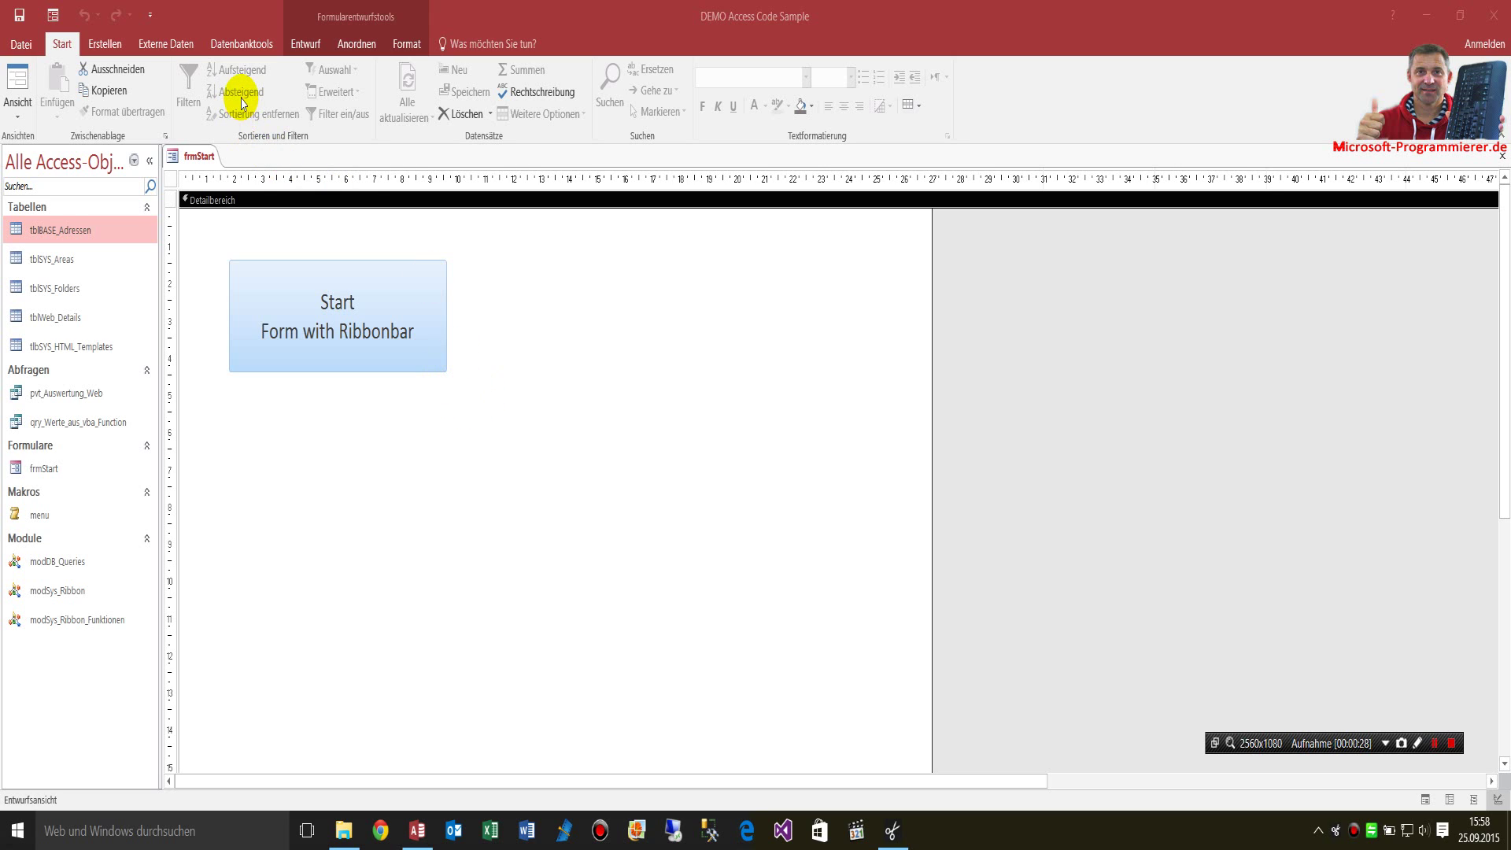
# - Turn on Systemobjekte anzeigen in the navigation options so MSys tables and USysRibbons appear
pyautogui.click(447, 398)
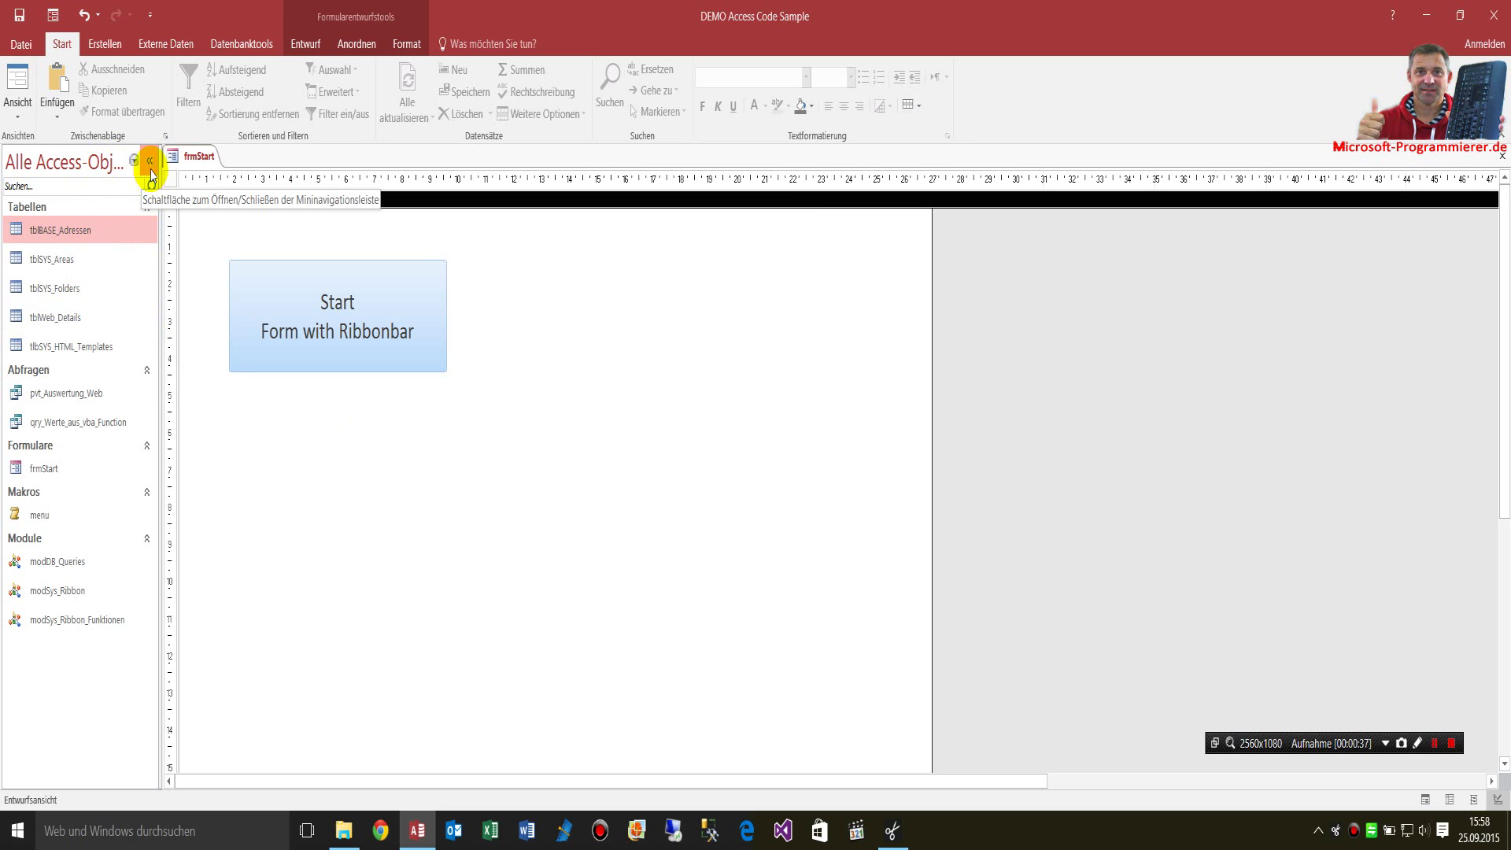
pyautogui.rightClick(105, 165)
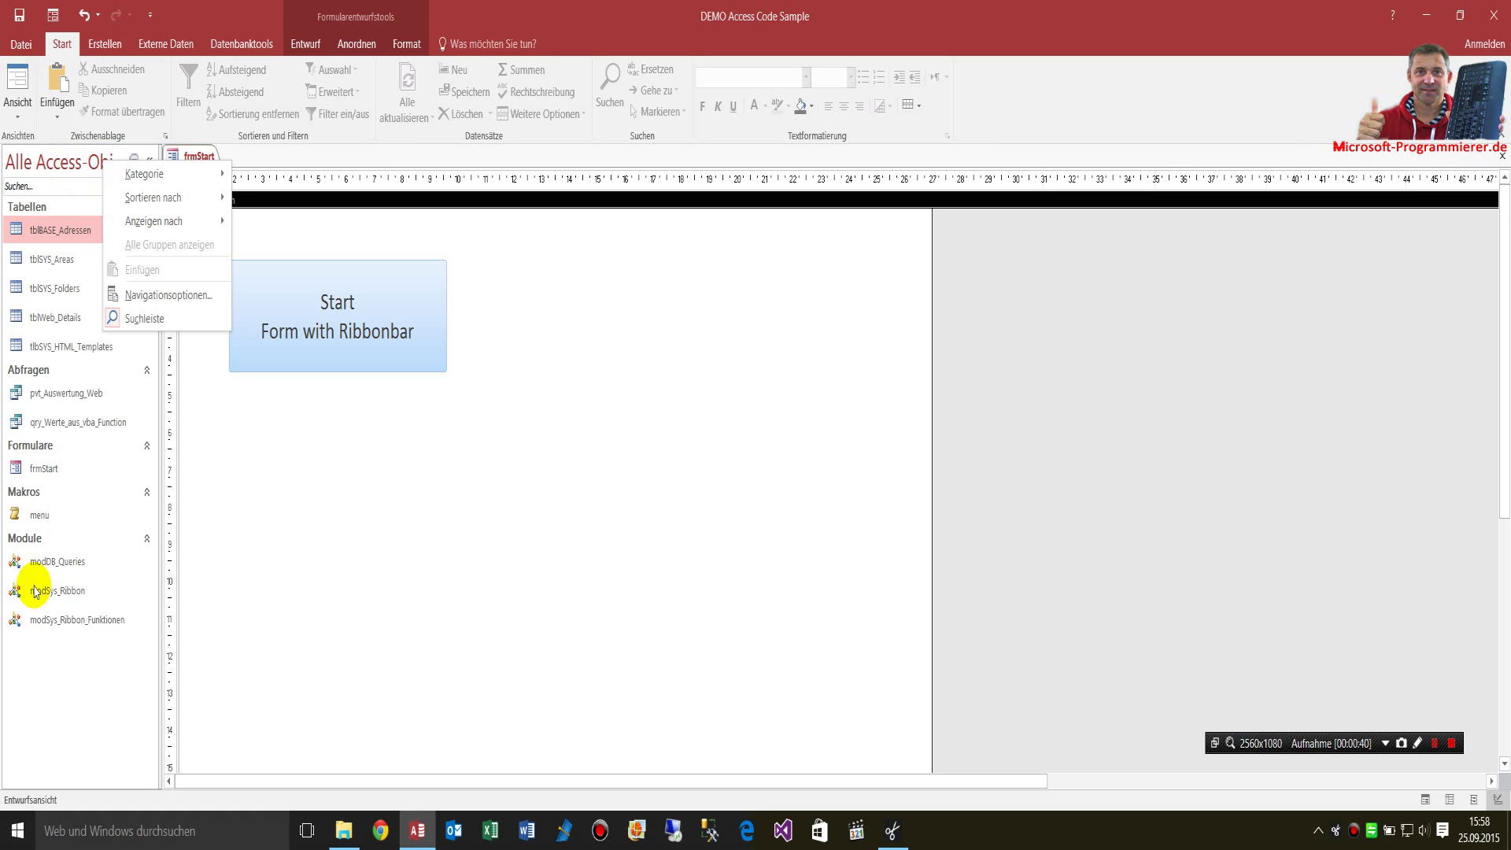
pyautogui.click(169, 303)
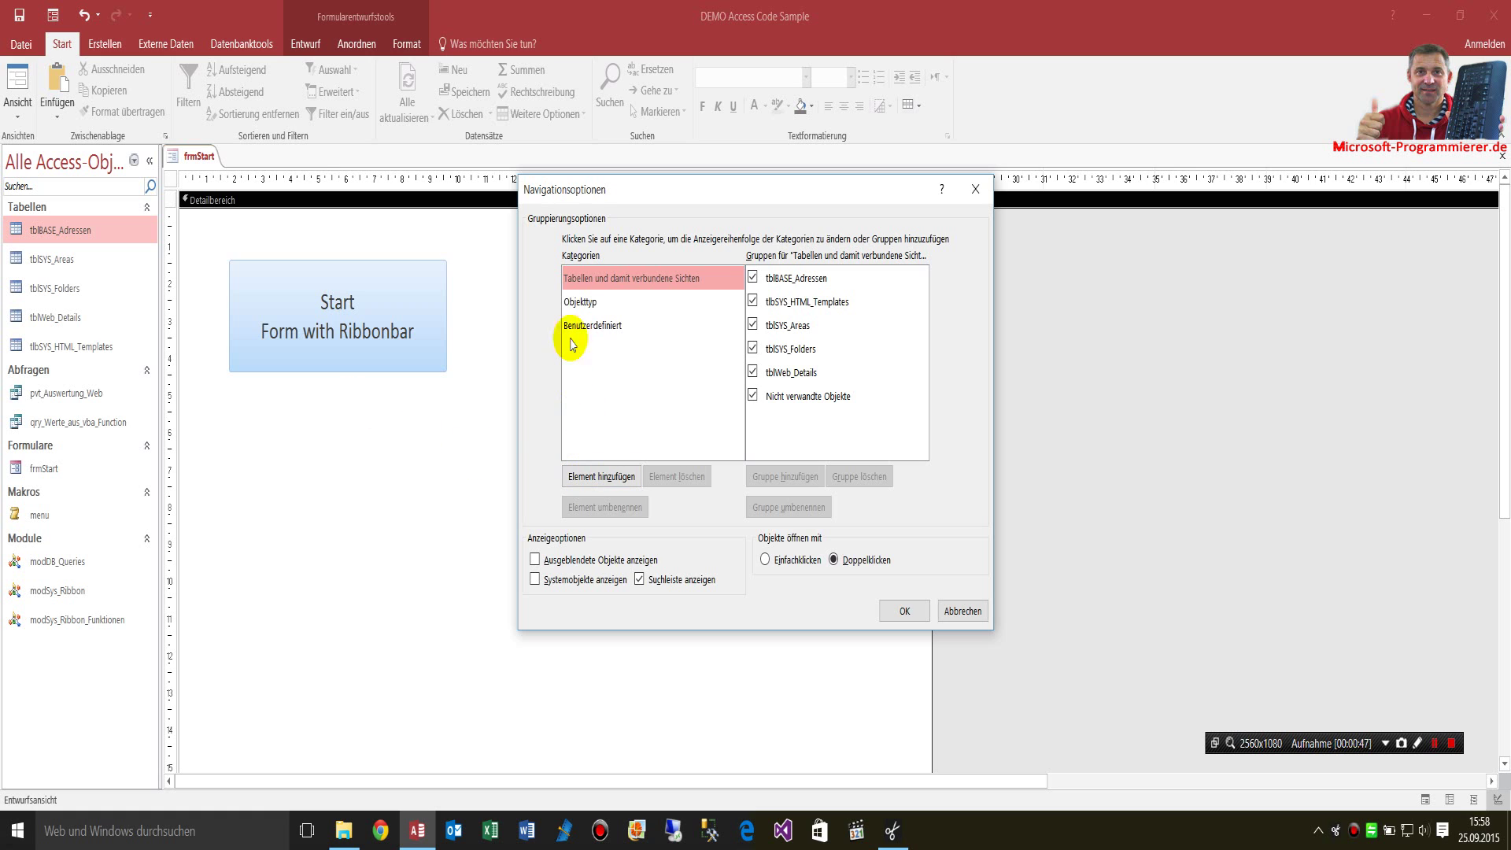
pyautogui.moveTo(584, 192); pyautogui.dragTo(243, 164)
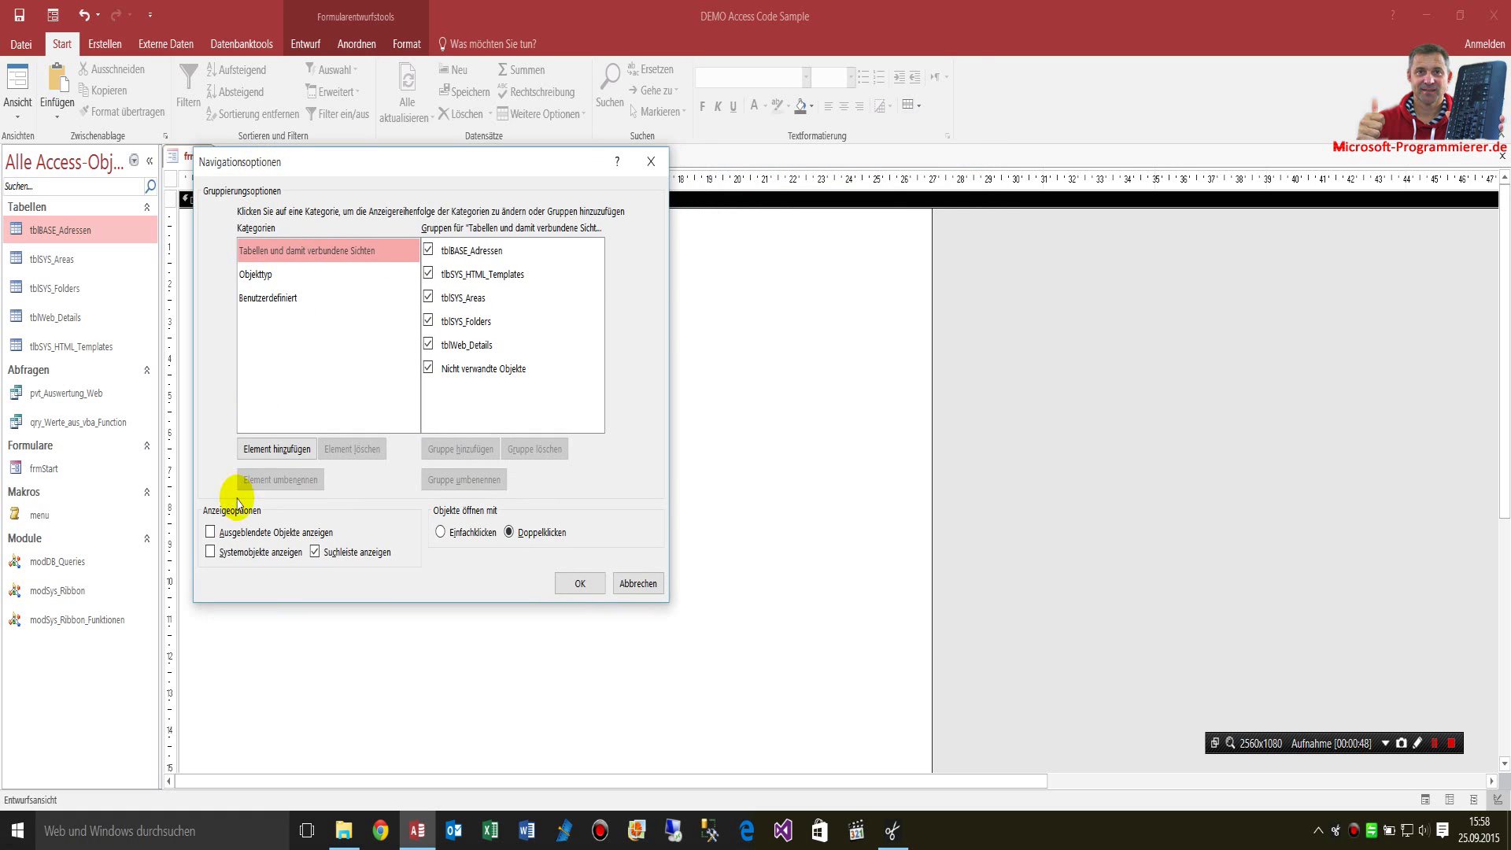
pyautogui.click(210, 553)
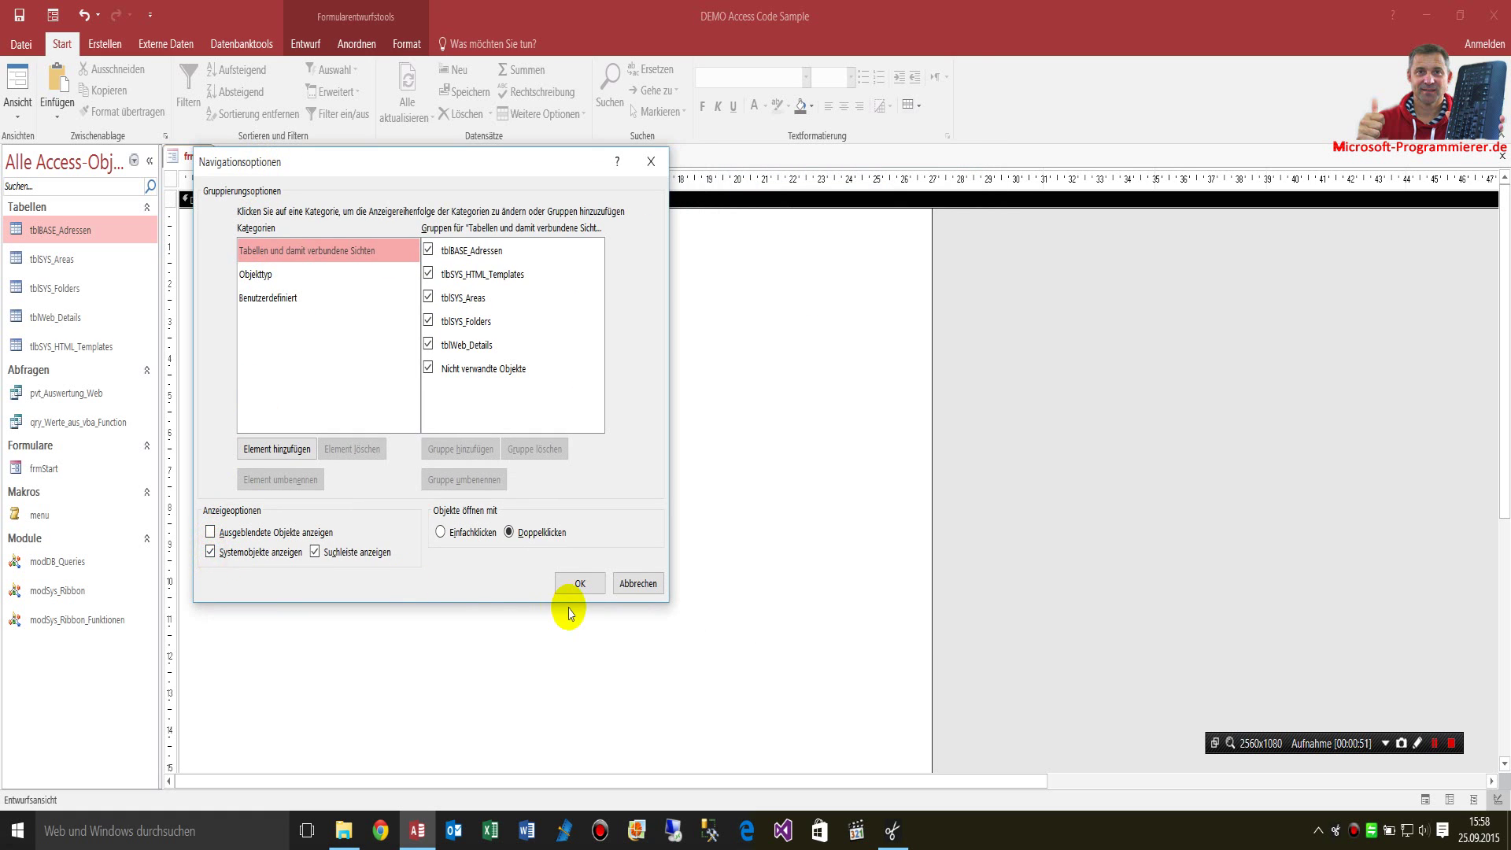
pyautogui.click(573, 586)
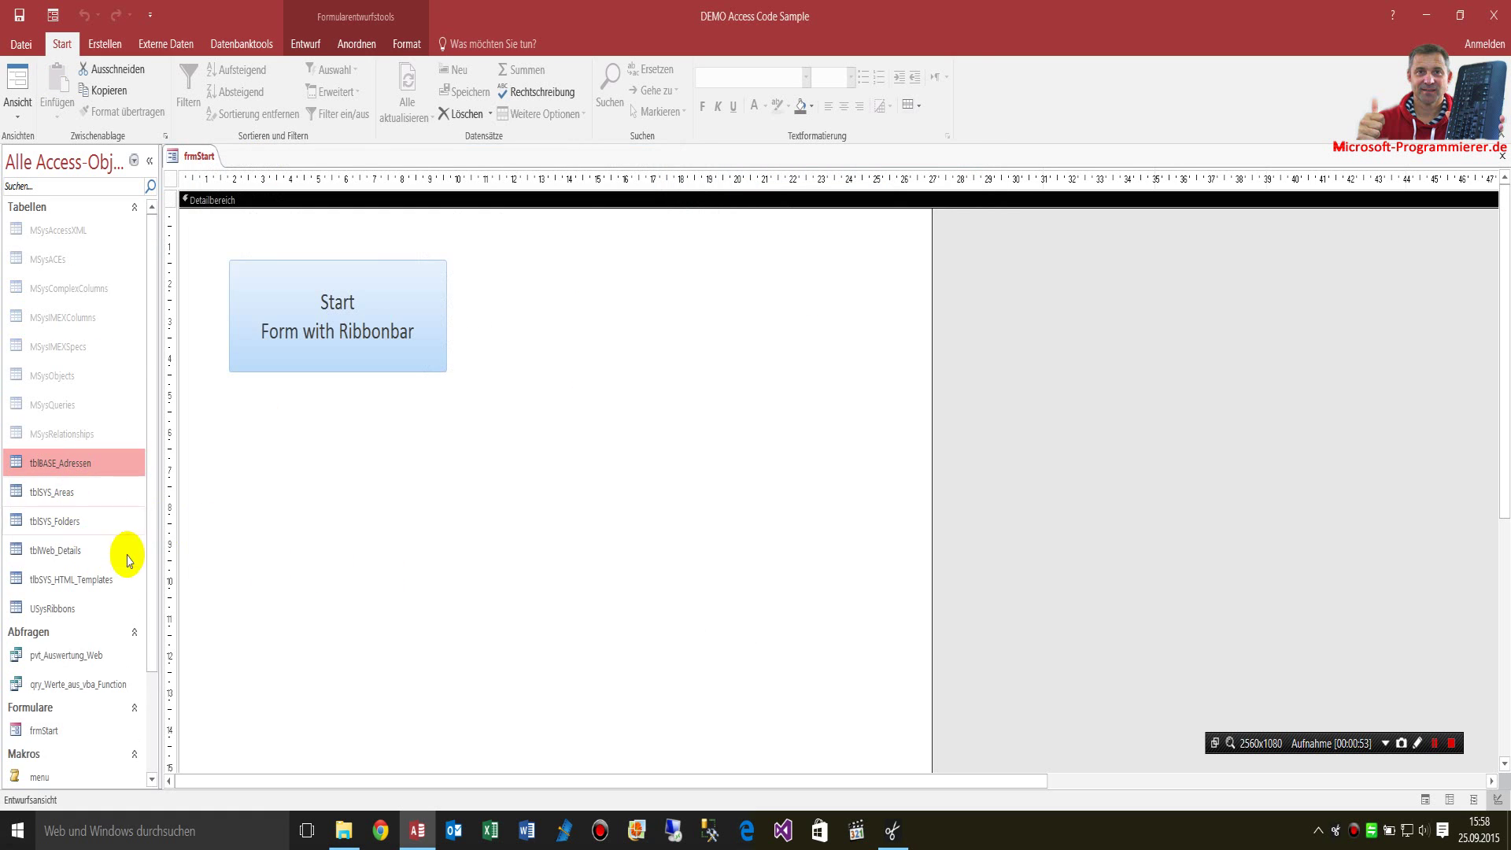
# - Open the USysRibbons table in design view
pyautogui.click(81, 611)
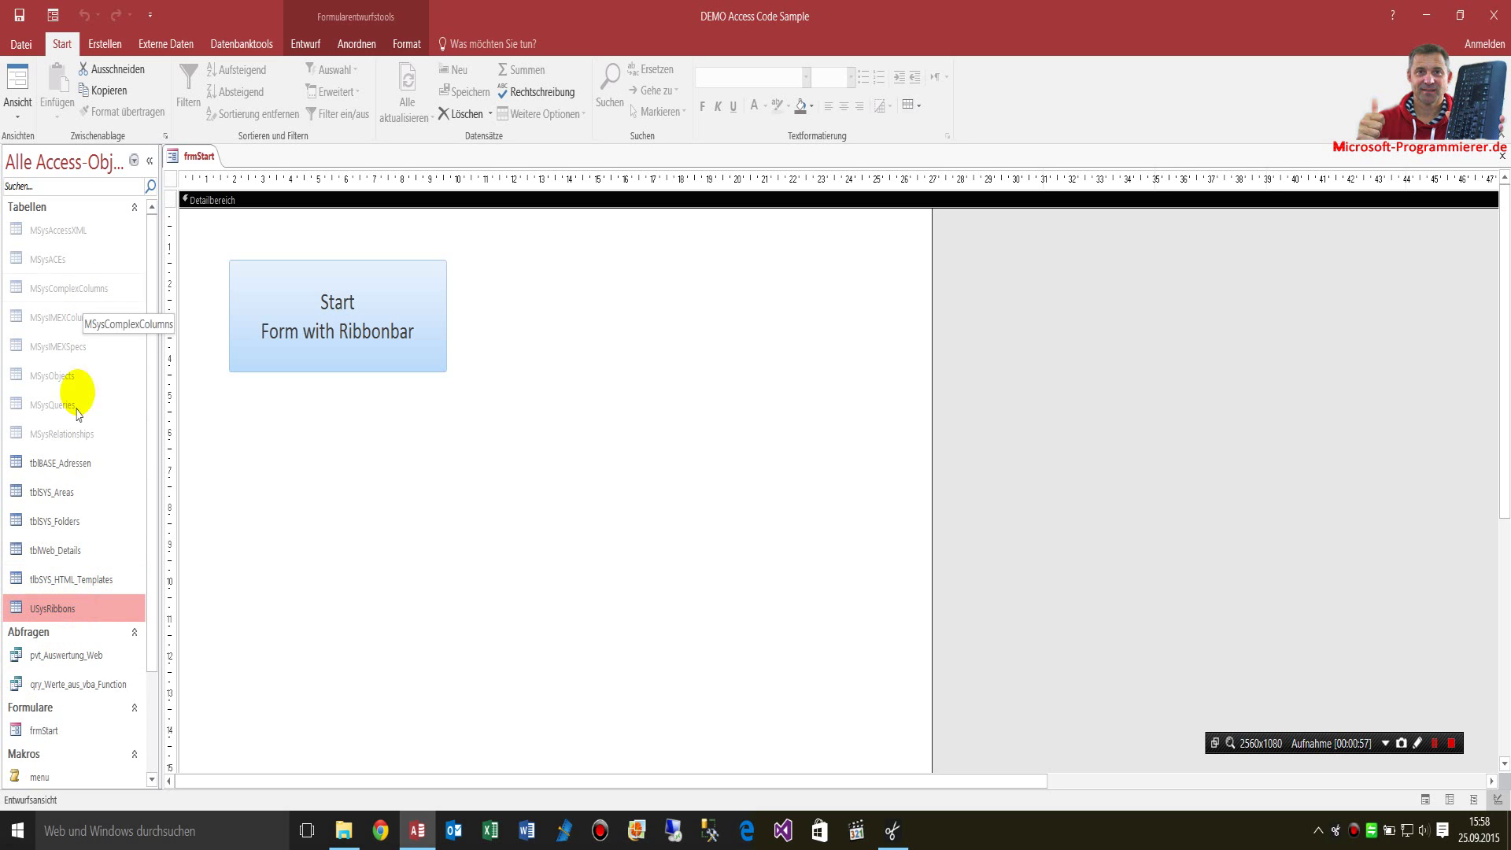
pyautogui.rightClick(74, 618)
pyautogui.click(122, 348)
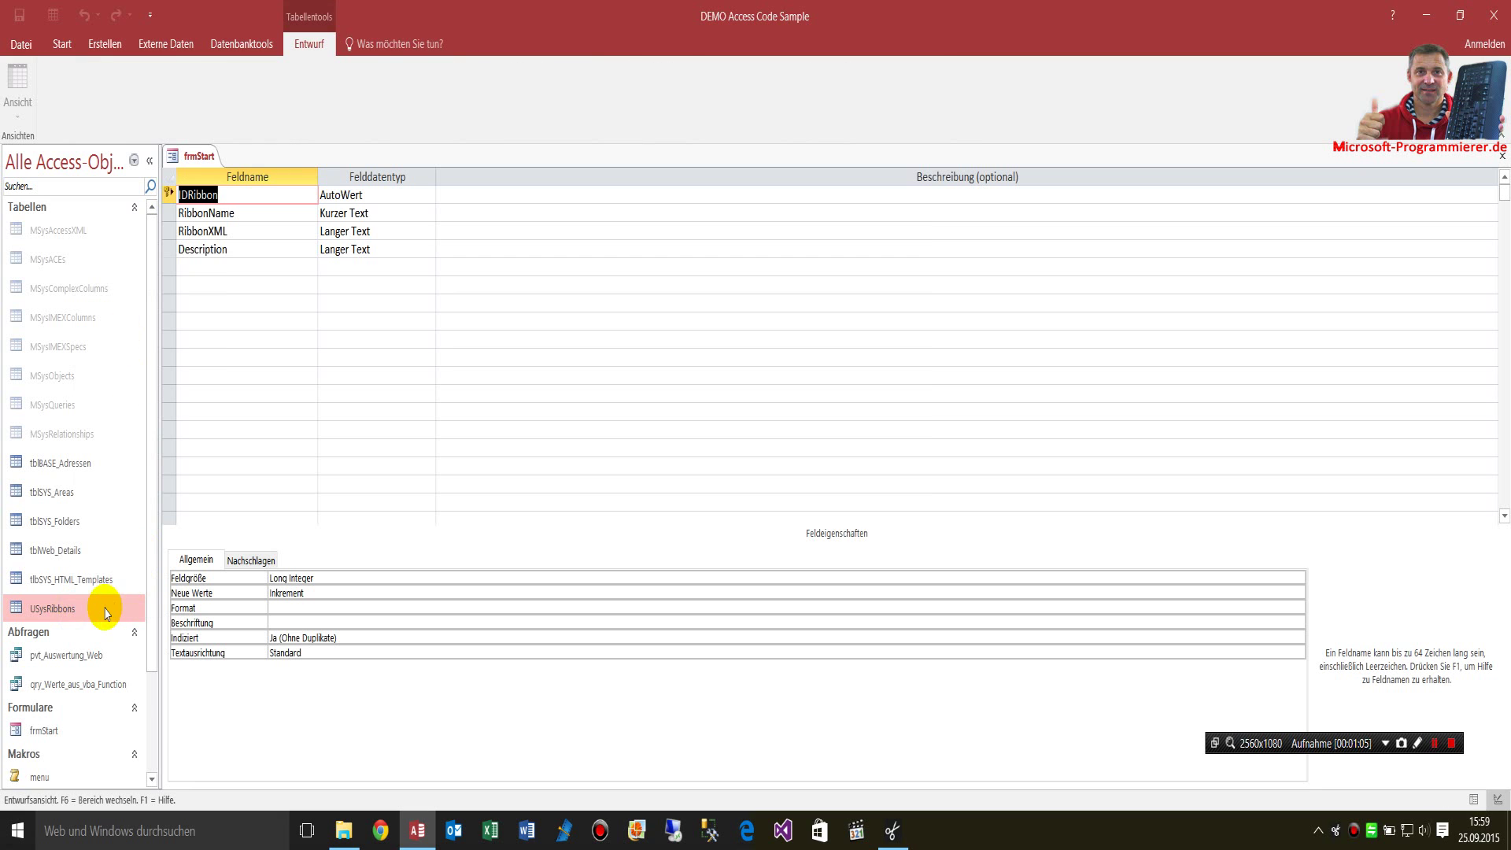
# - Inspect the RibbonName, IDRibbon and RibbonXML fields' data types and properties
pyautogui.click(262, 210)
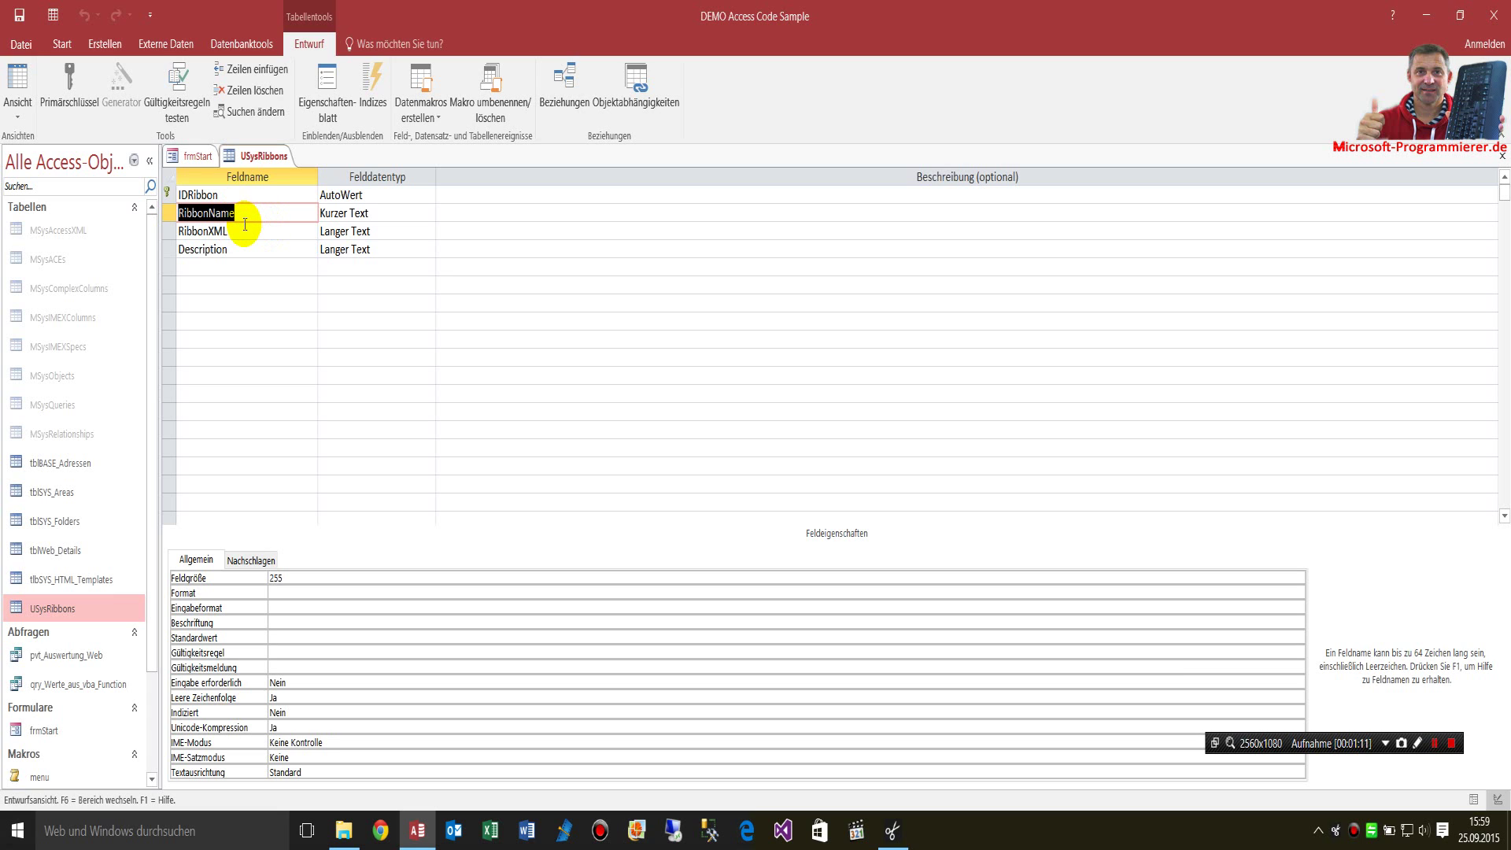
pyautogui.click(379, 213)
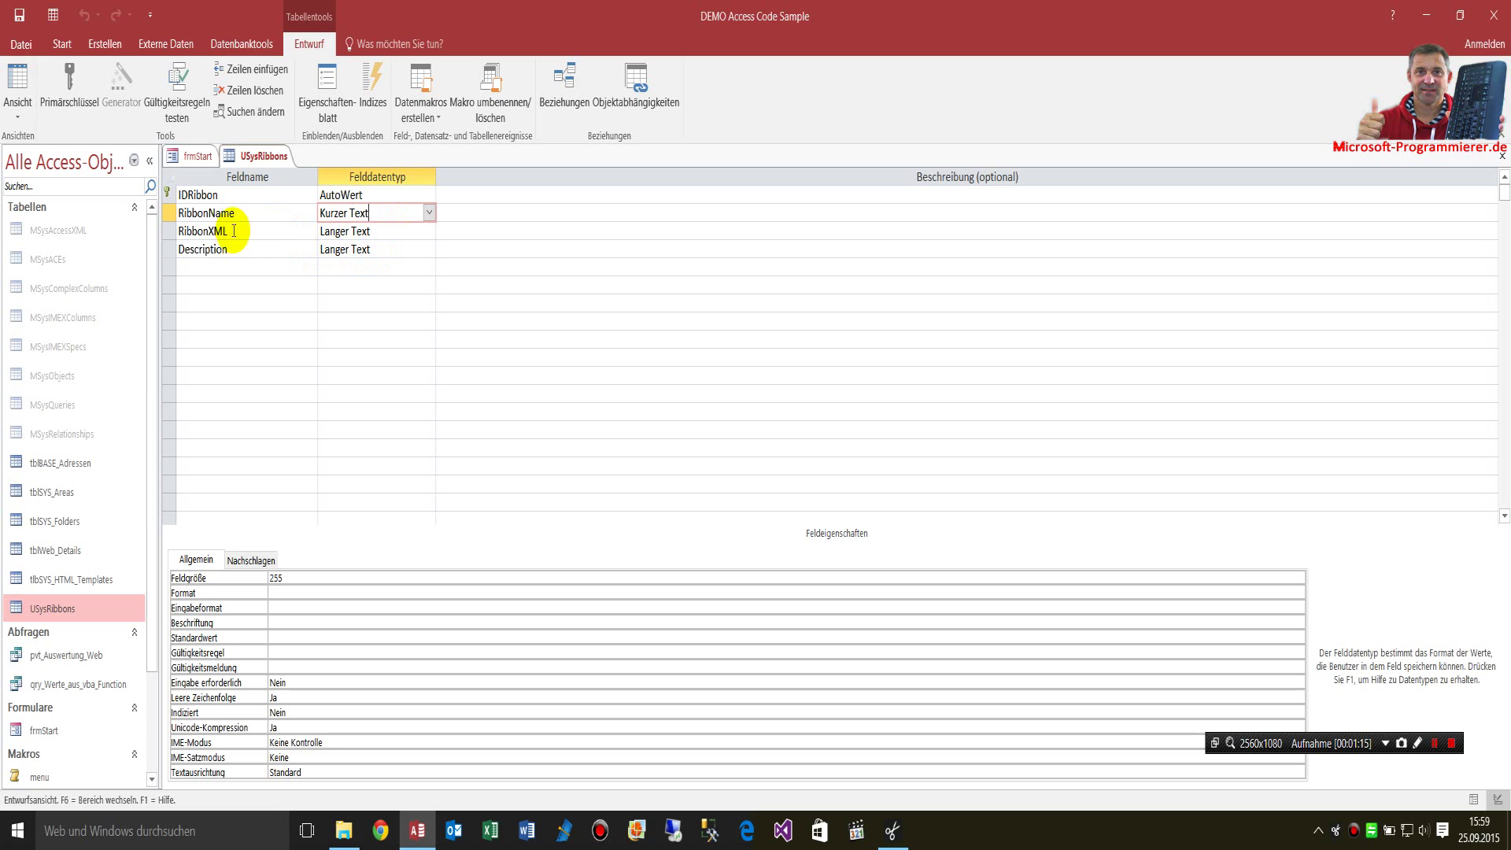
pyautogui.click(193, 195)
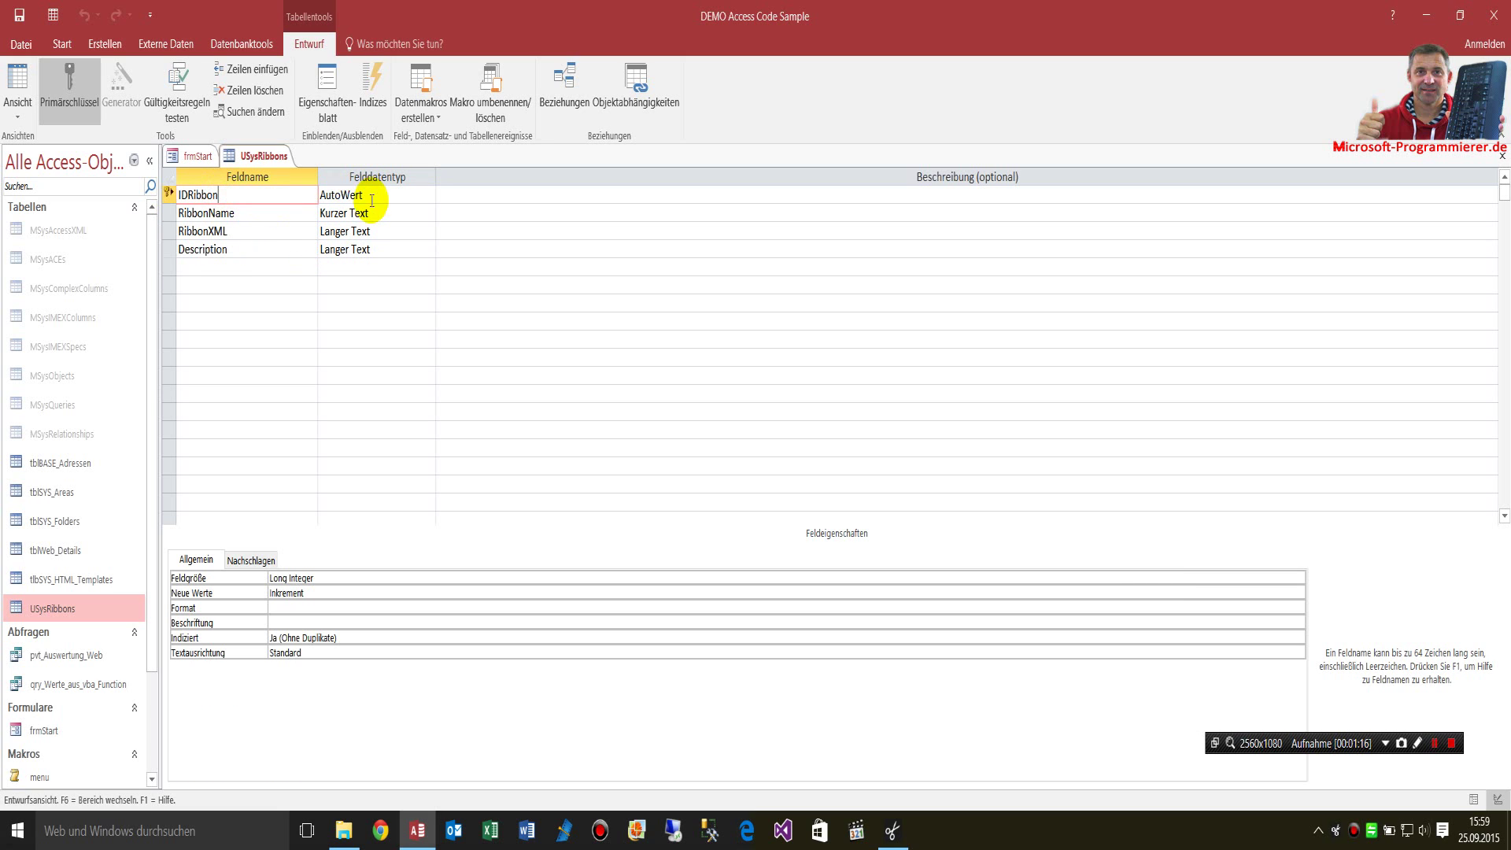
pyautogui.click(198, 229)
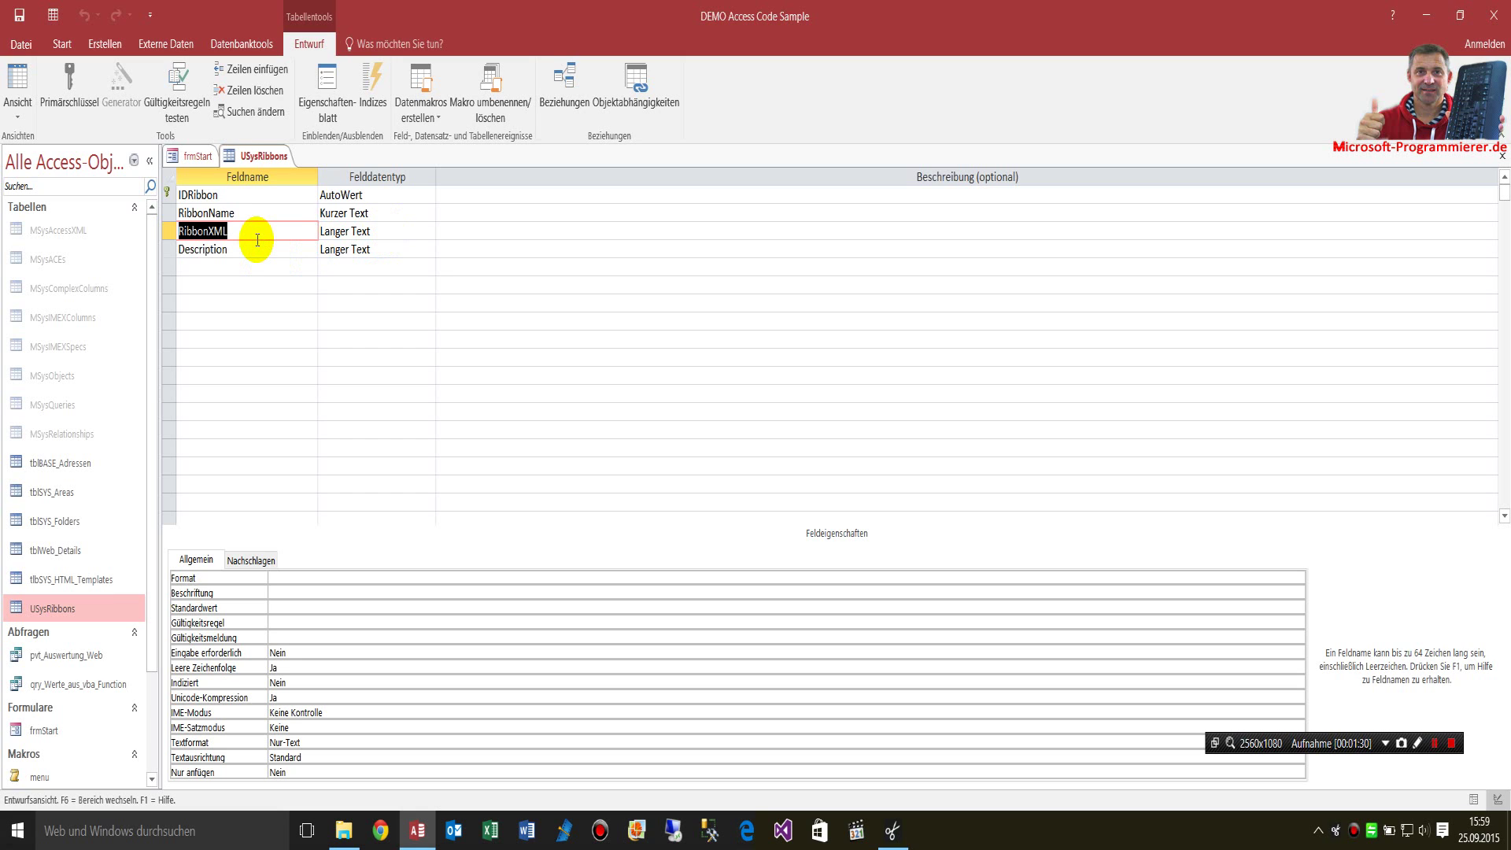
# - Switch USysRibbons to datasheet view and make the ribApplication row taller
pyautogui.click(15, 83)
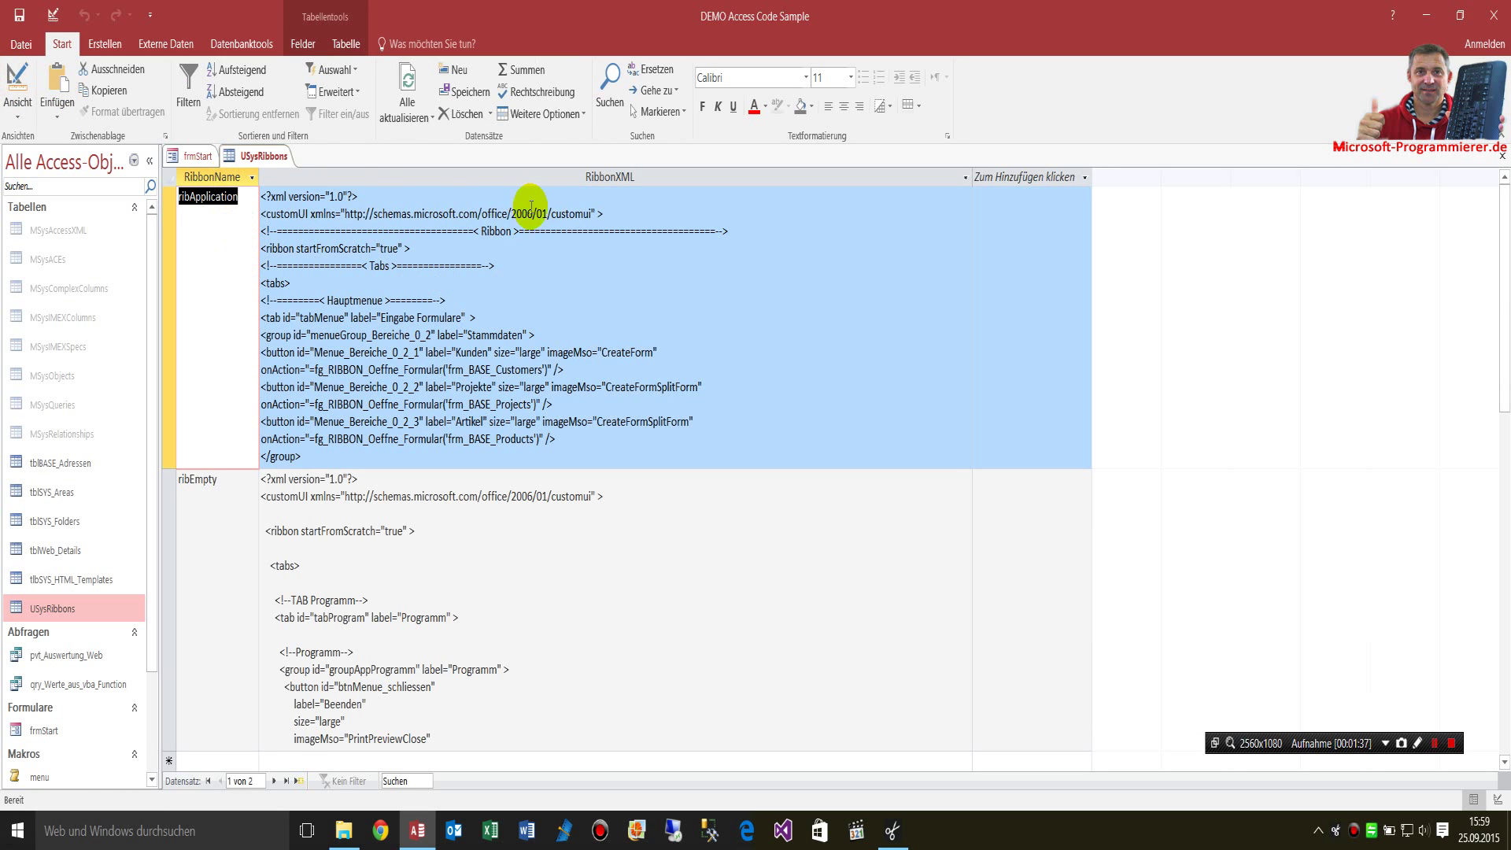
pyautogui.click(21, 75)
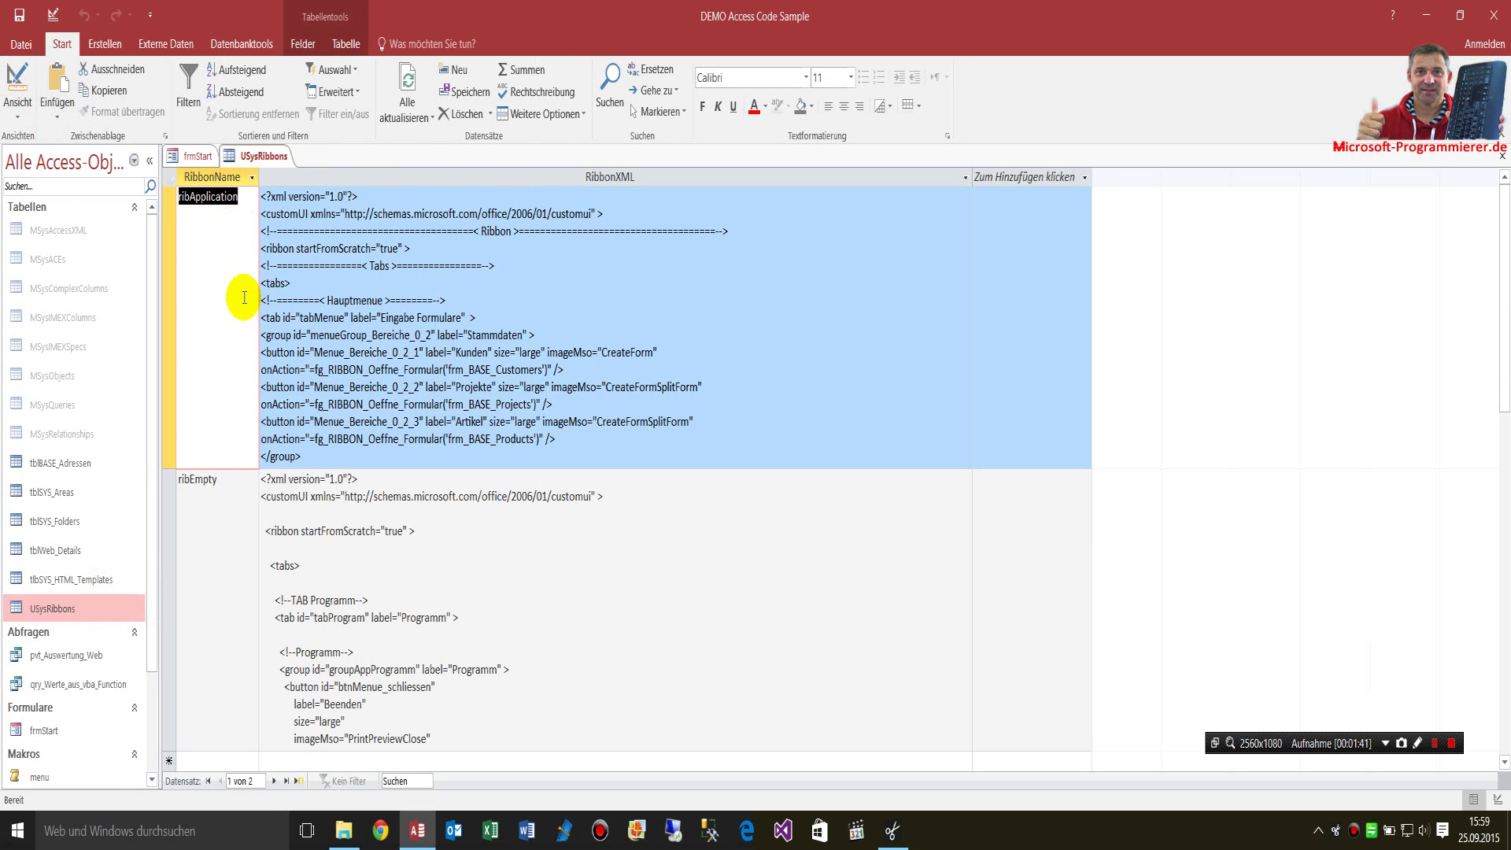
pyautogui.moveTo(171, 467); pyautogui.dragTo(169, 510)
# - Select the full ribApplication RibbonXML text and snap Access to the screen's left half
pyautogui.click(315, 317)
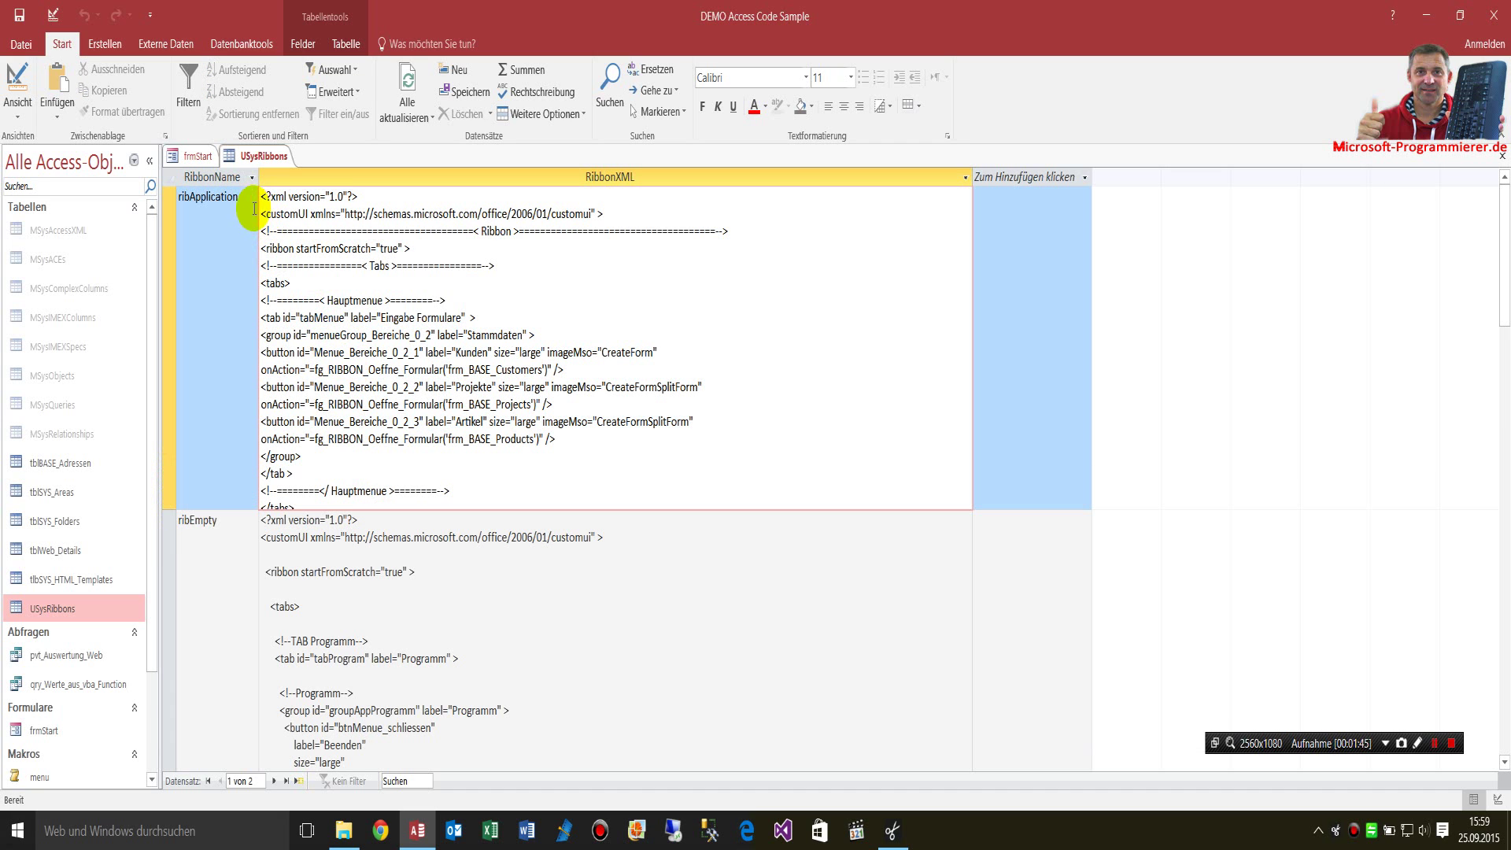
pyautogui.doubleClick(226, 196)
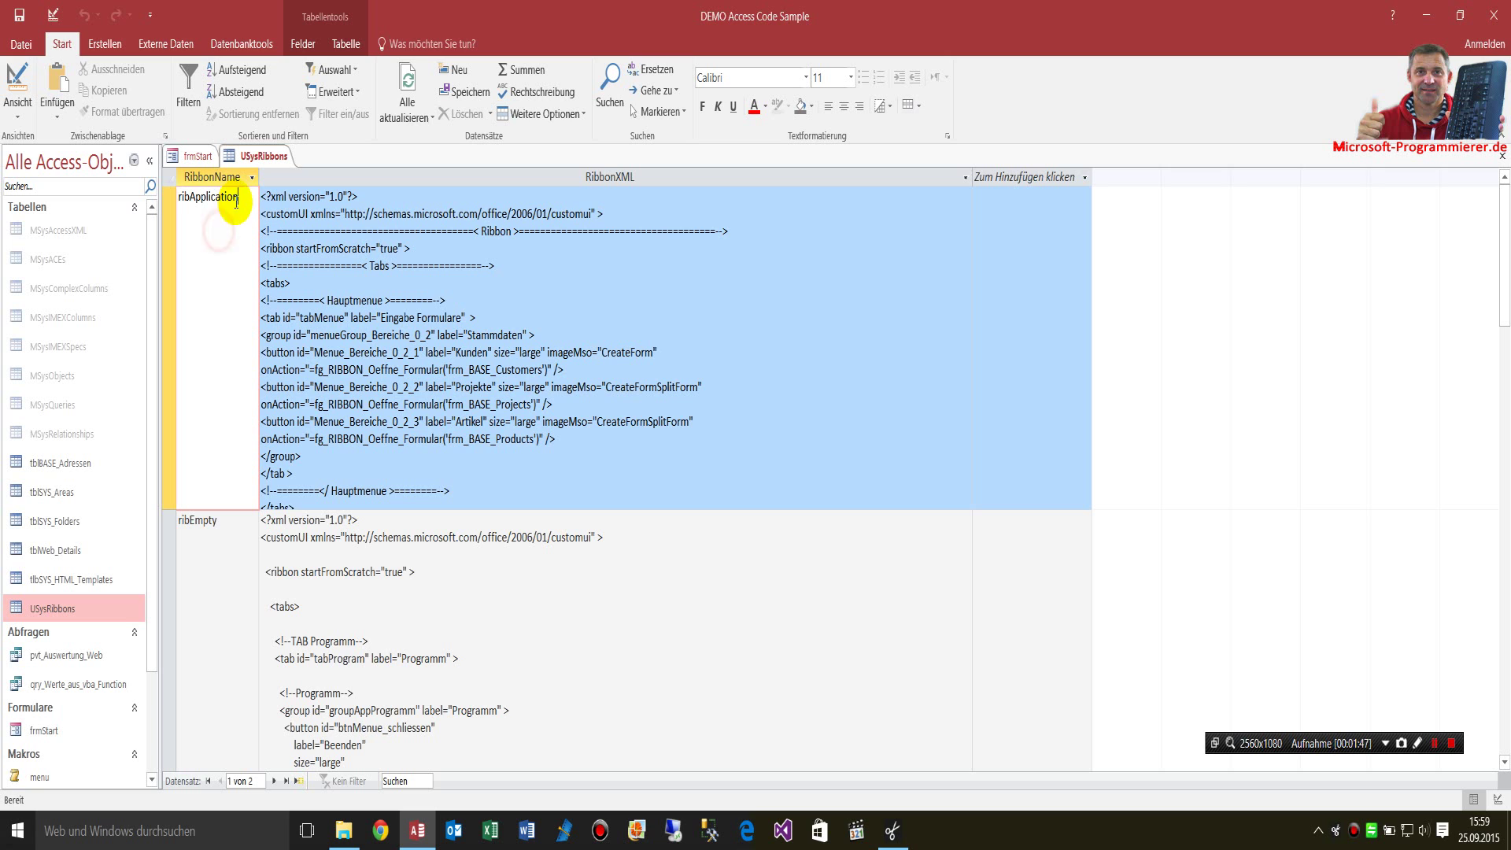
pyautogui.click(393, 419)
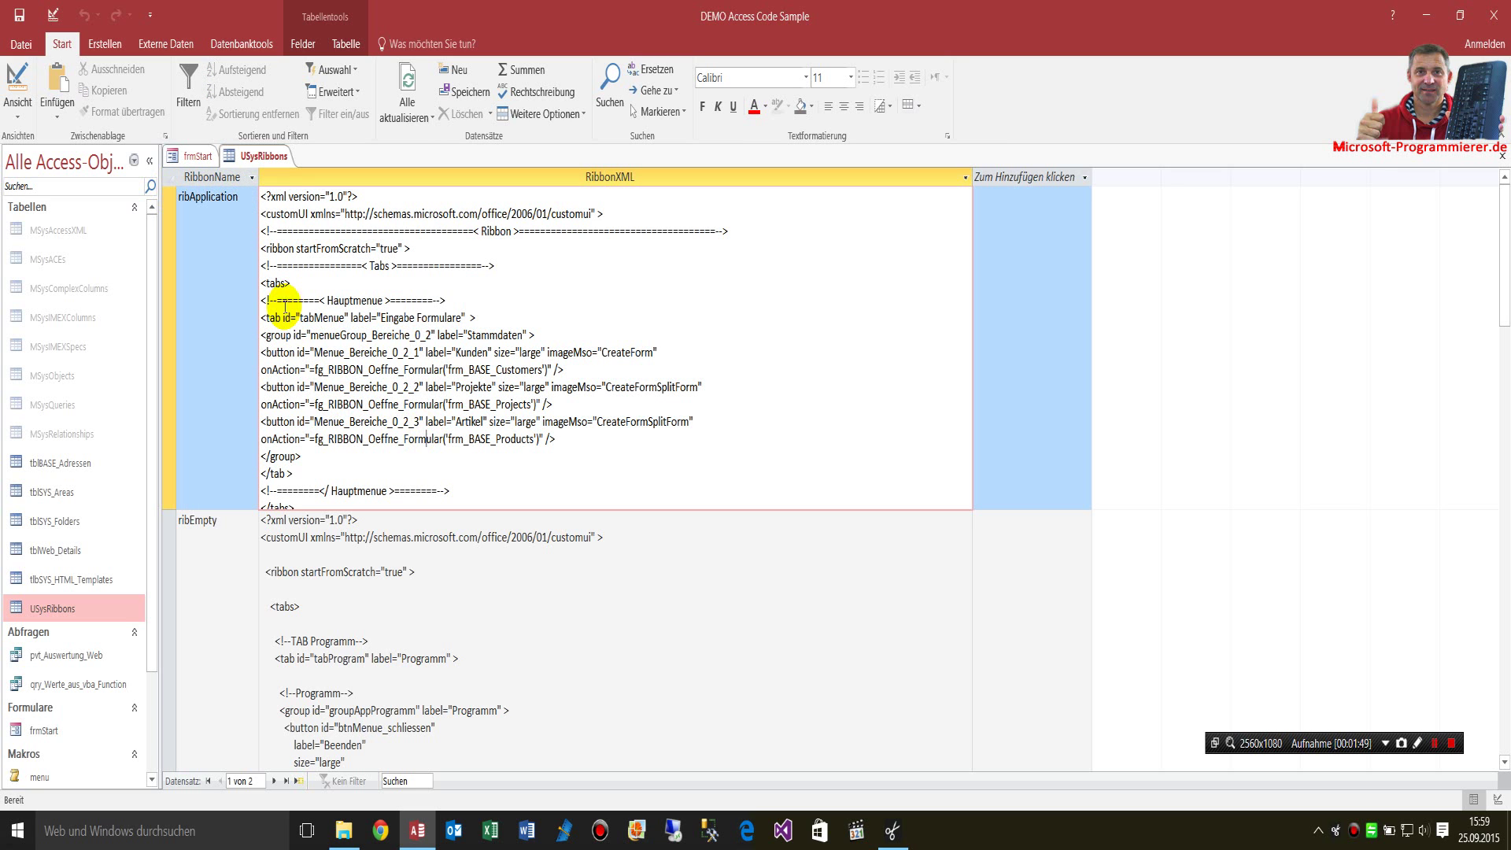
pyautogui.moveTo(262, 196); pyautogui.dragTo(583, 496)
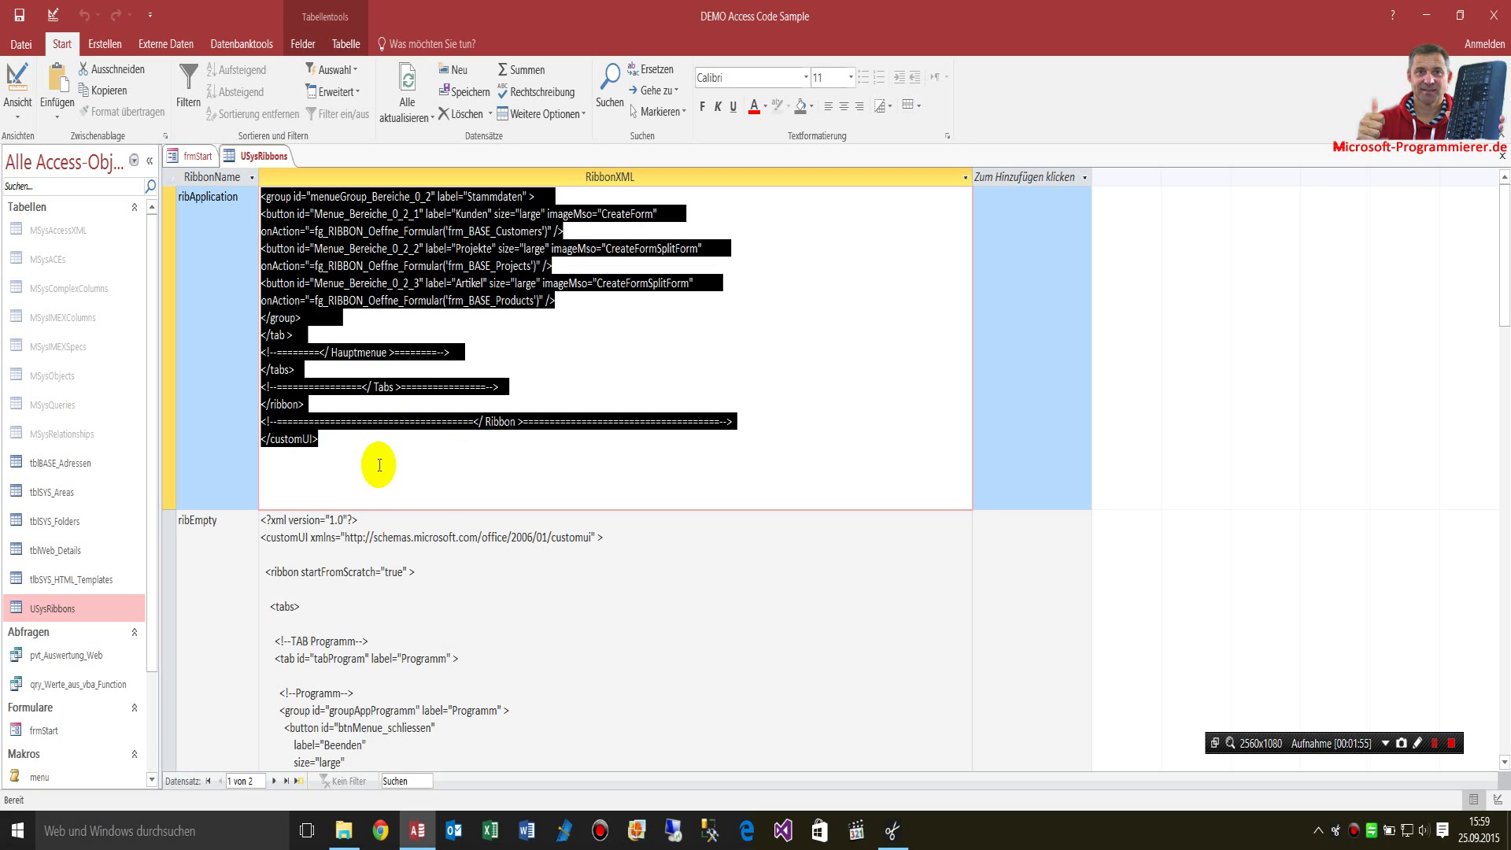
pyautogui.click(404, 369)
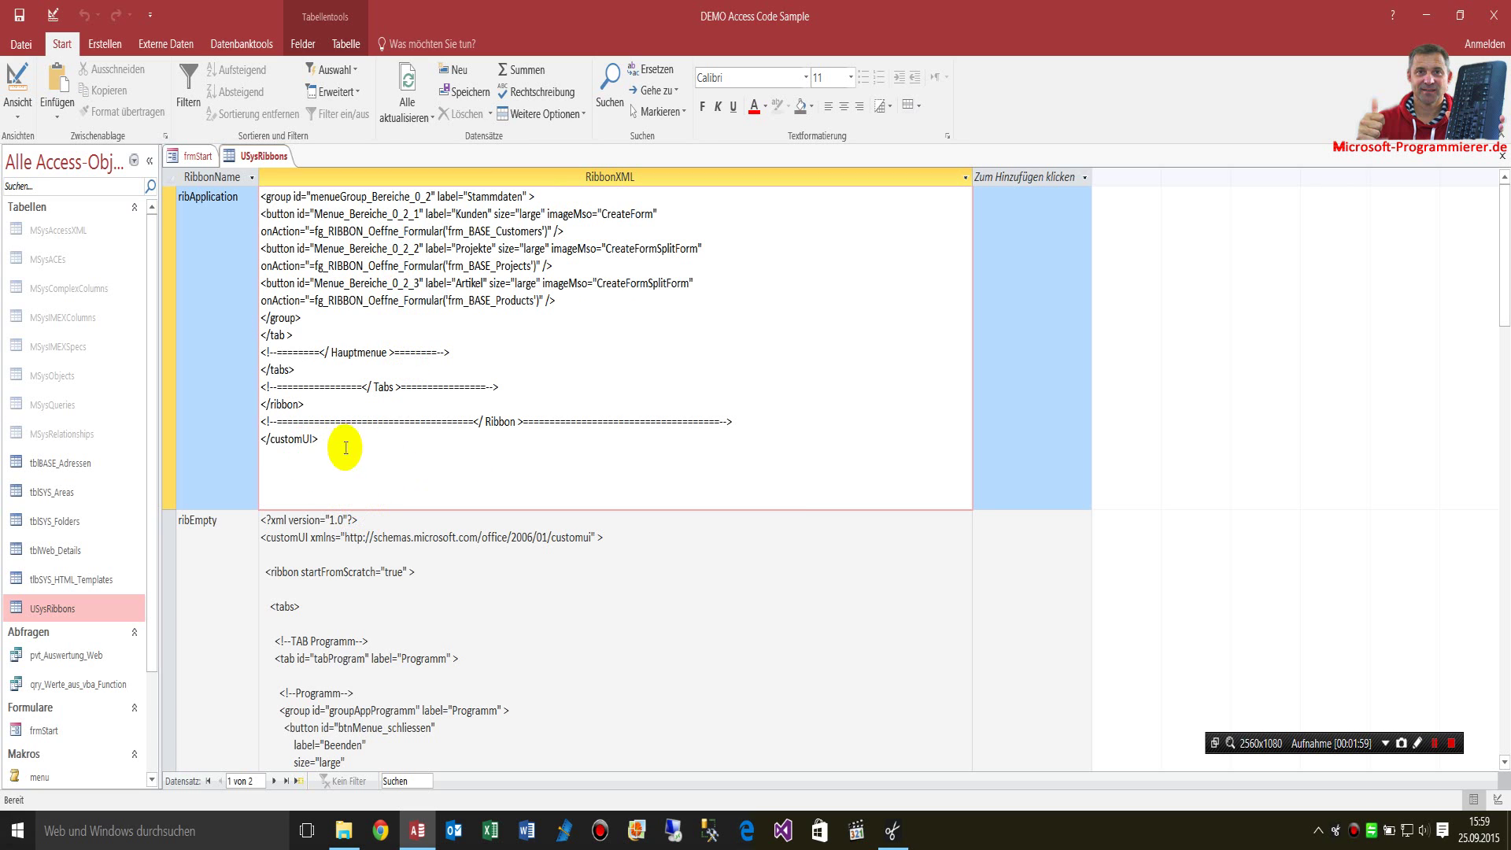
pyautogui.moveTo(344, 442); pyautogui.dragTo(200, 154)
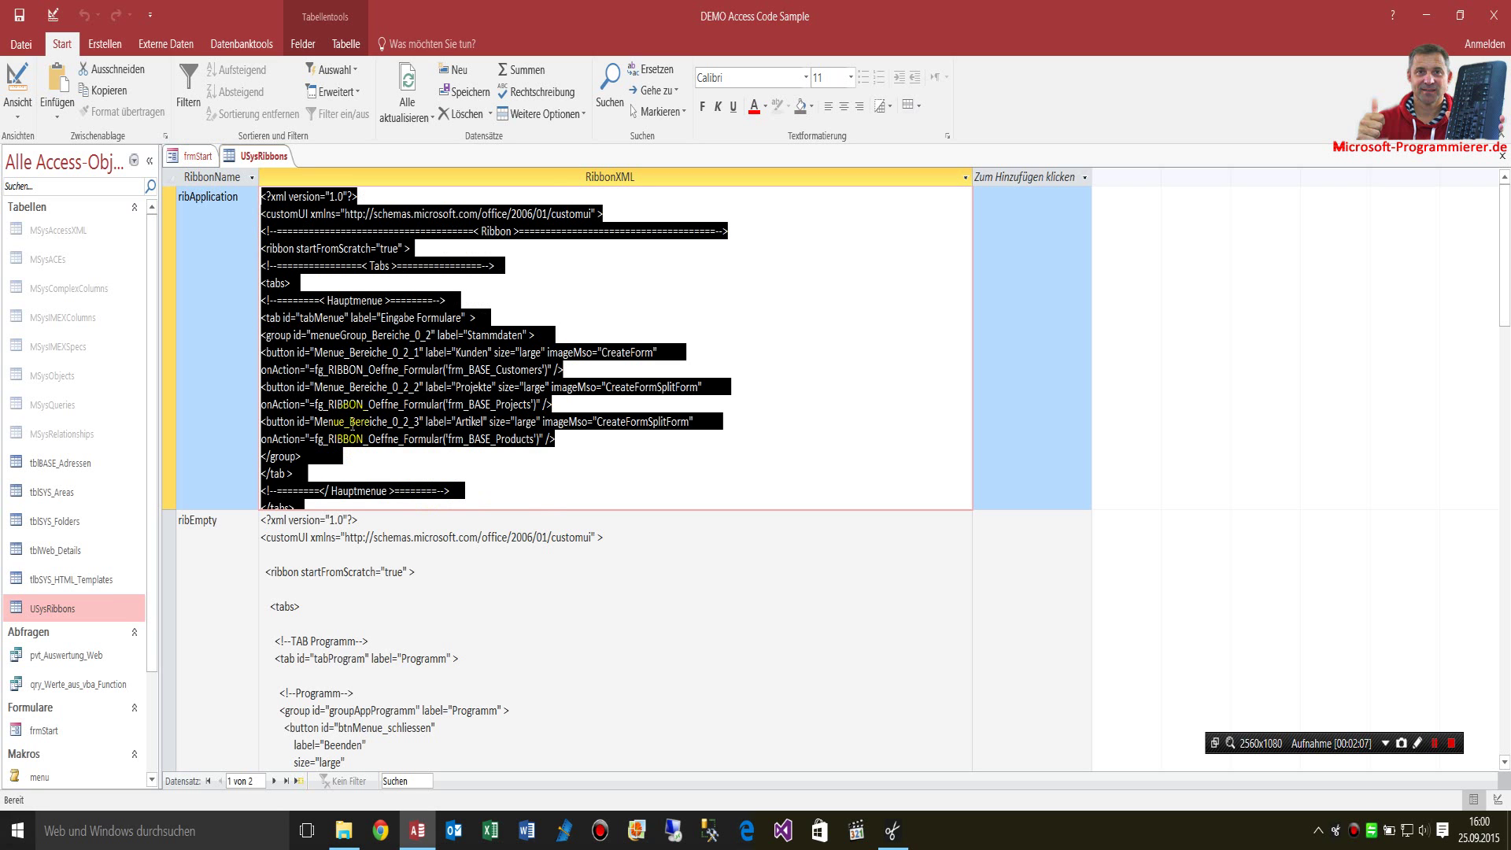
pyautogui.click(1350, 12)
pyautogui.moveTo(189, 8); pyautogui.dragTo(2, 47)
# - Create a new text document on the desktop
pyautogui.click(1044, 616)
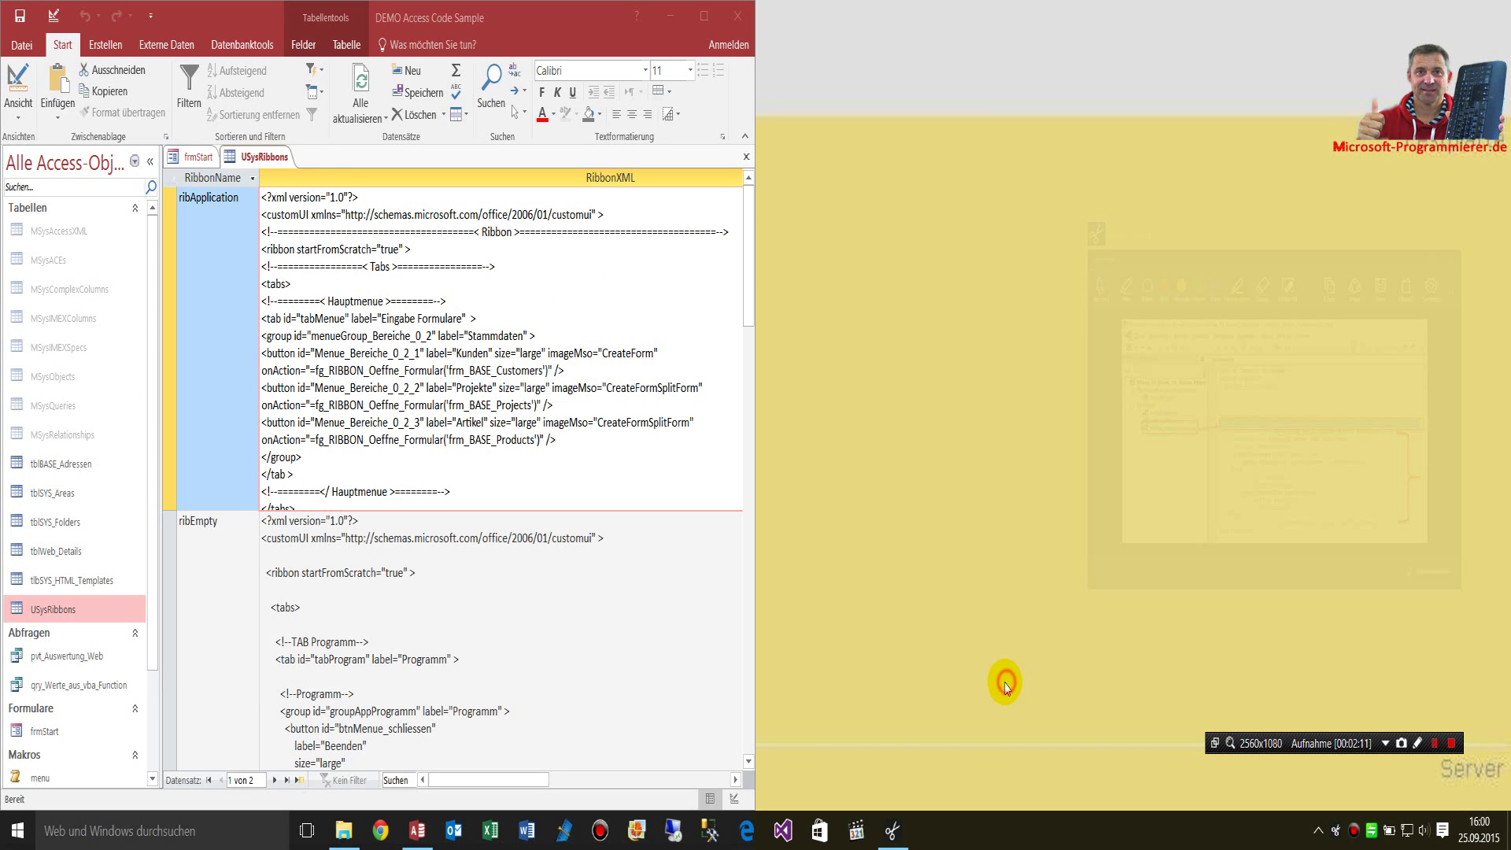
pyautogui.click(876, 536)
pyautogui.click(871, 419)
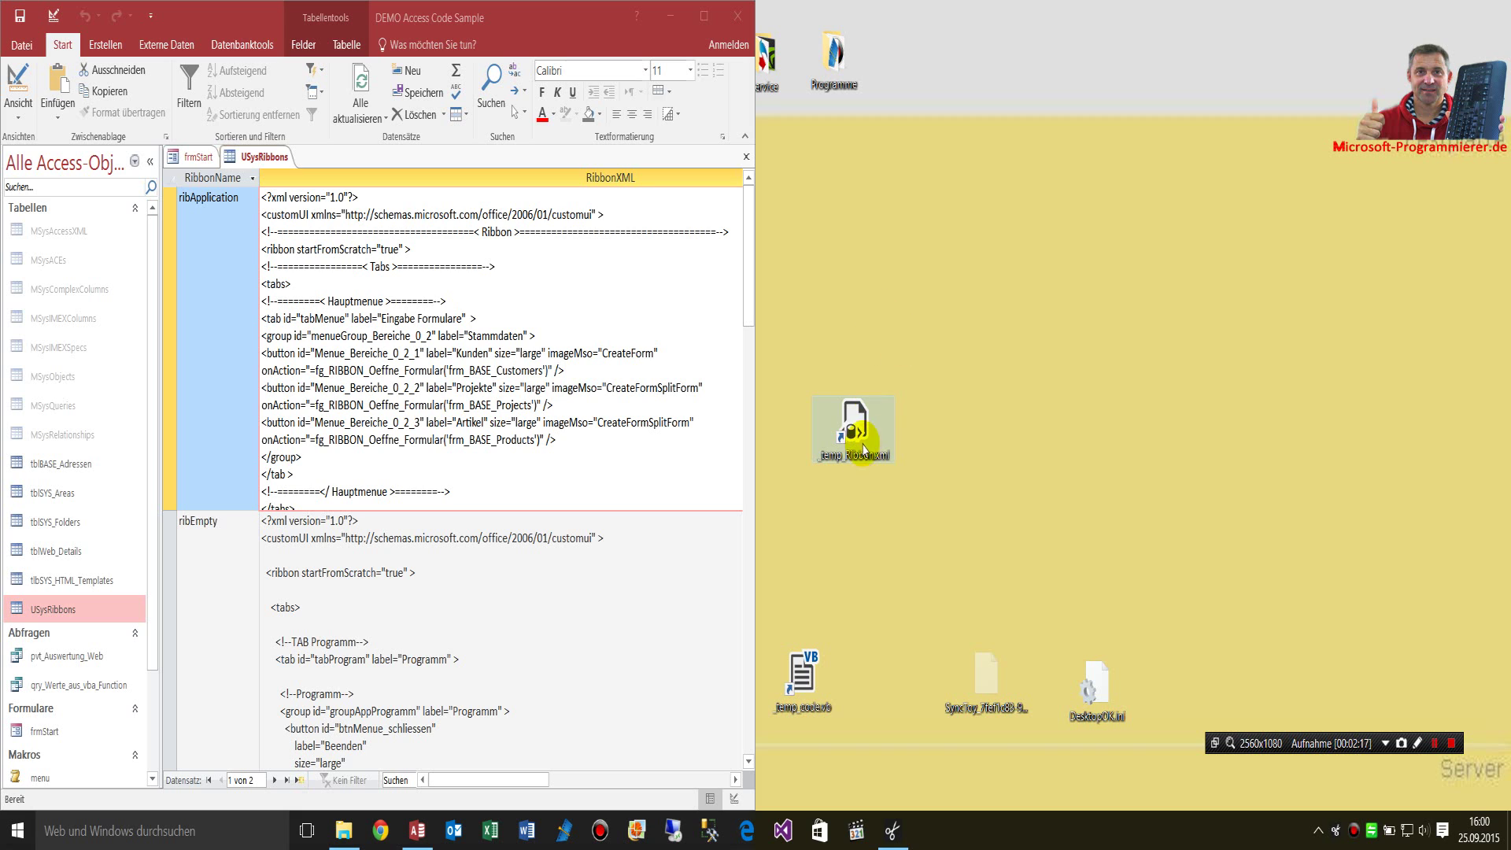
pyautogui.click(950, 370)
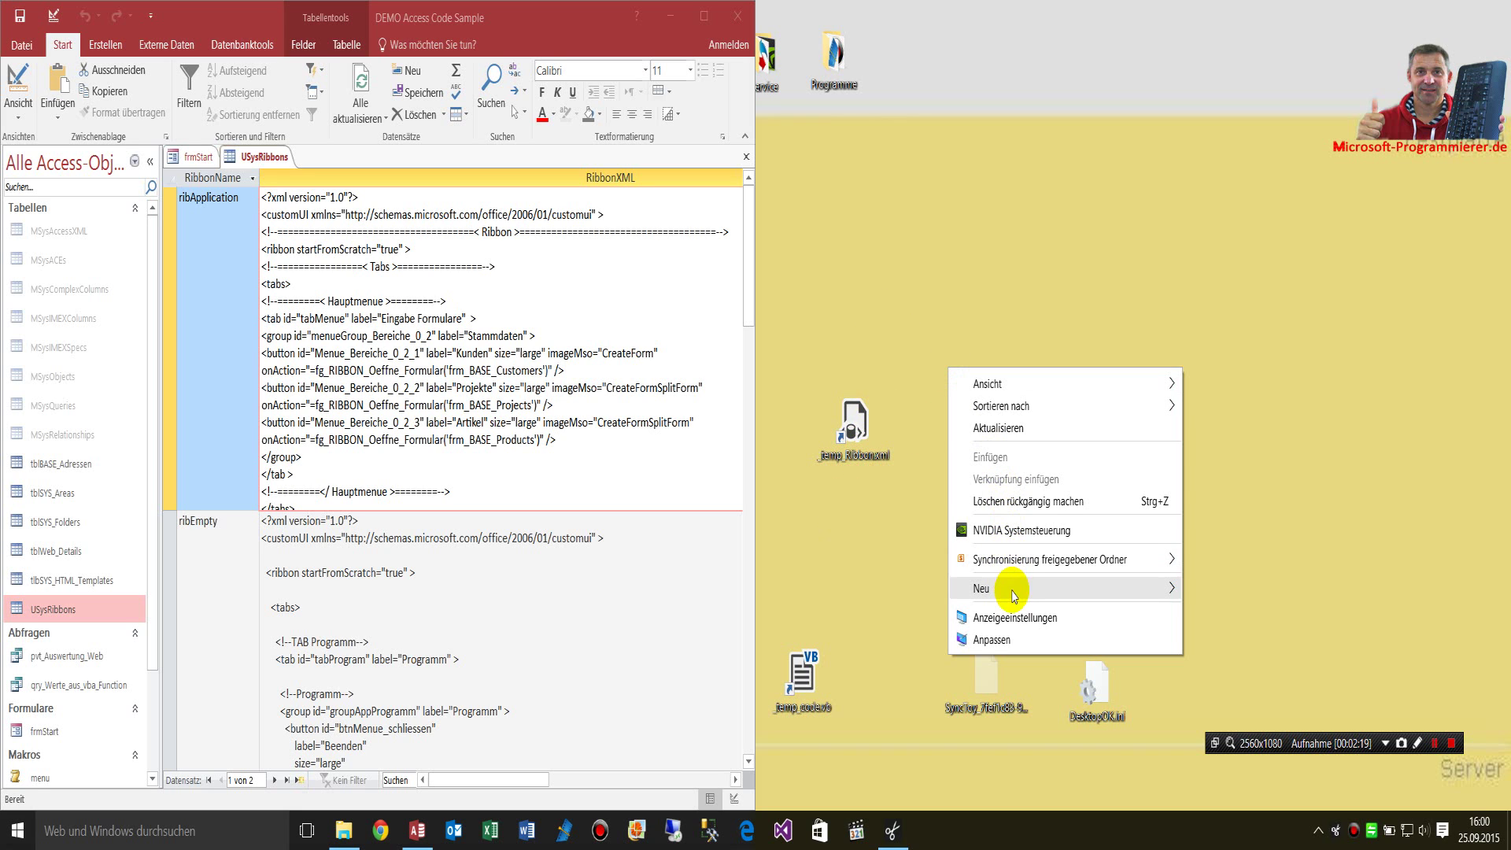
pyautogui.moveTo(1013, 589)
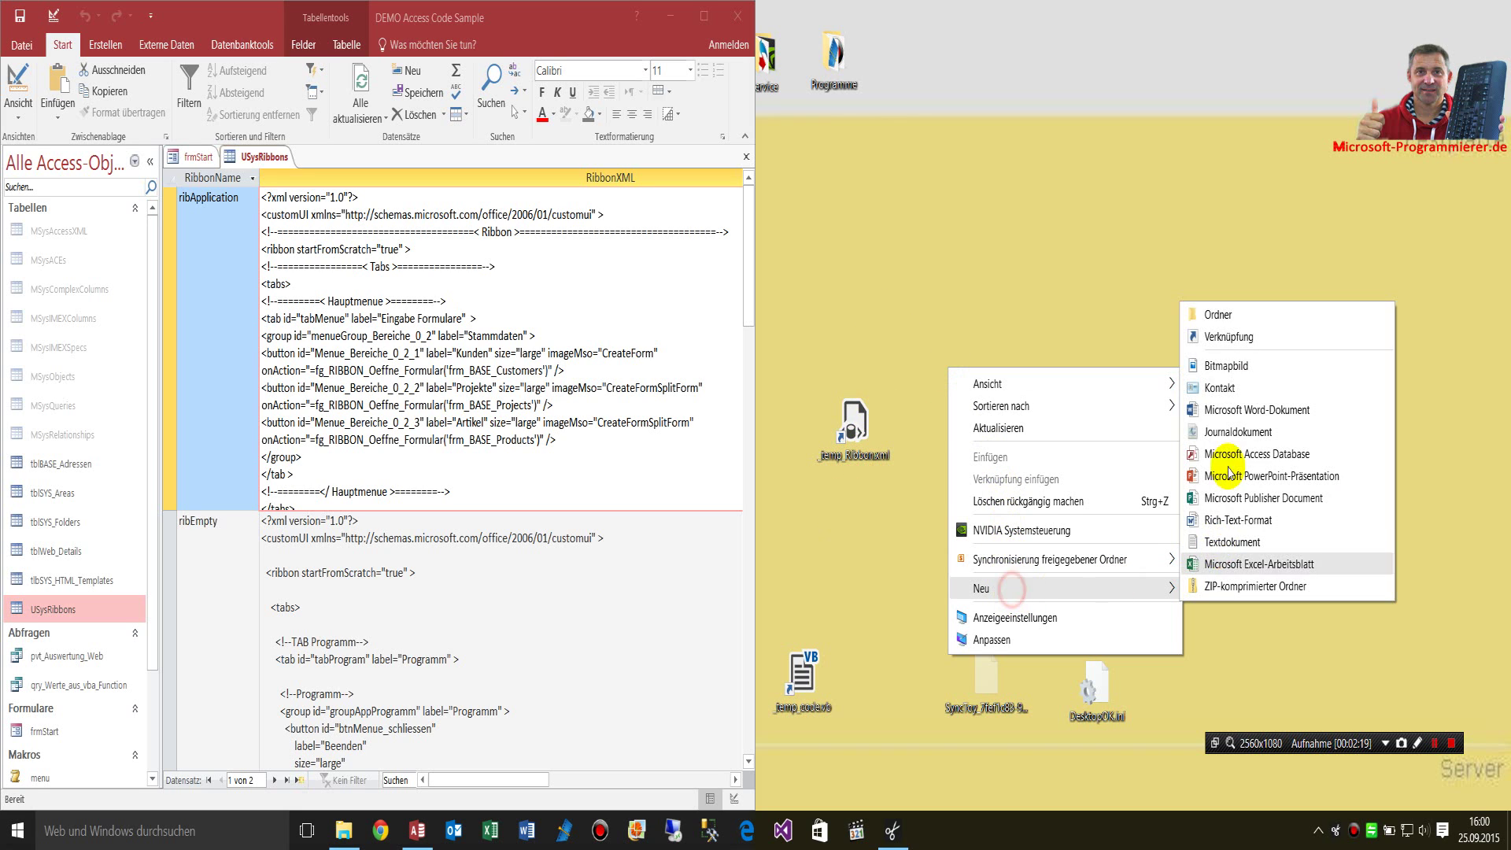
pyautogui.click(1221, 543)
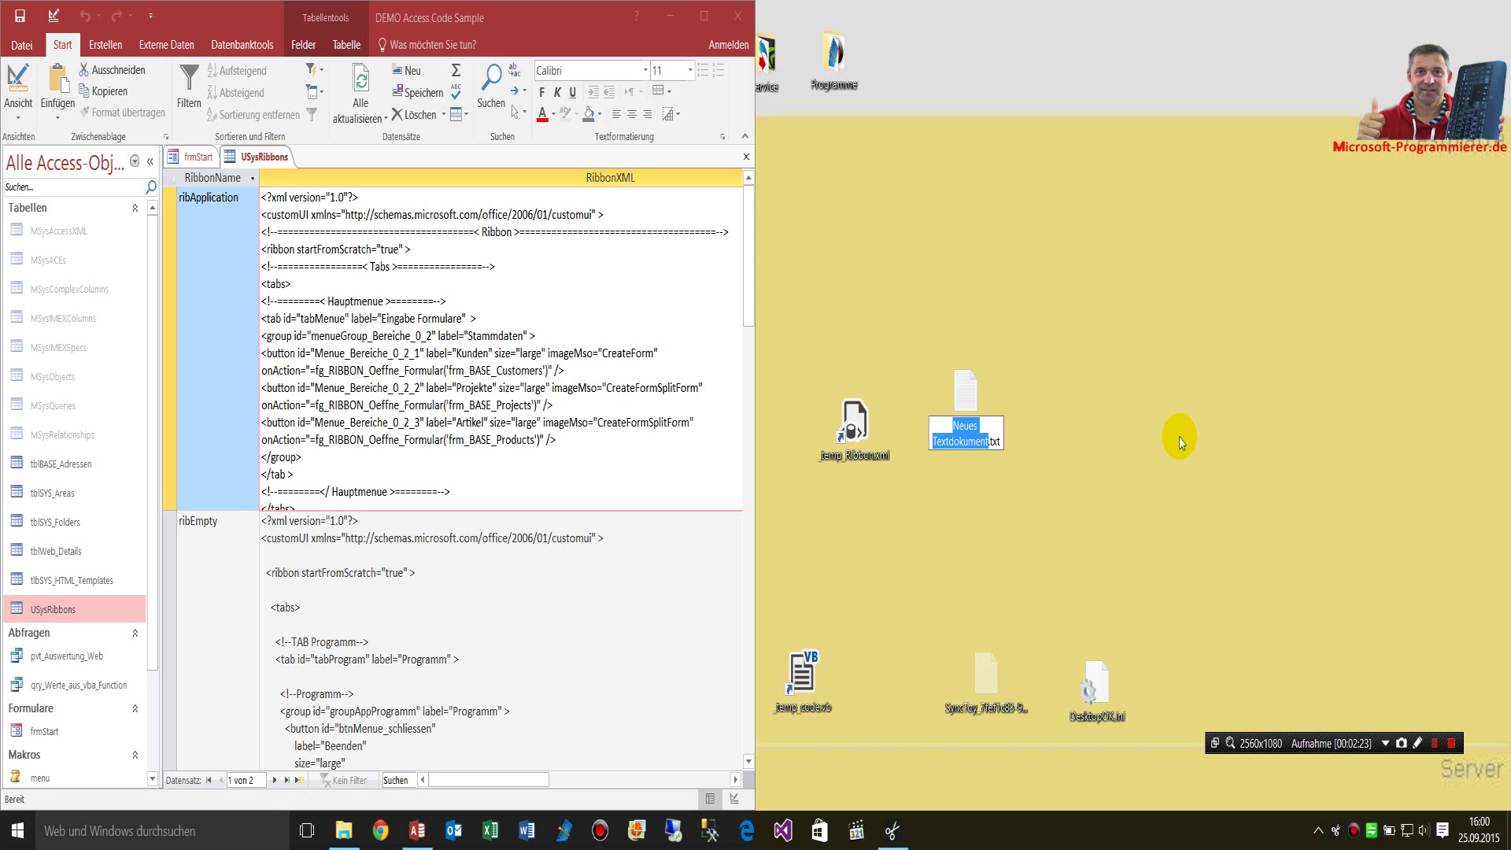
# - Rename it to _temp_Riboon2.xml and accept the file extension change
pyautogui.write('_te')
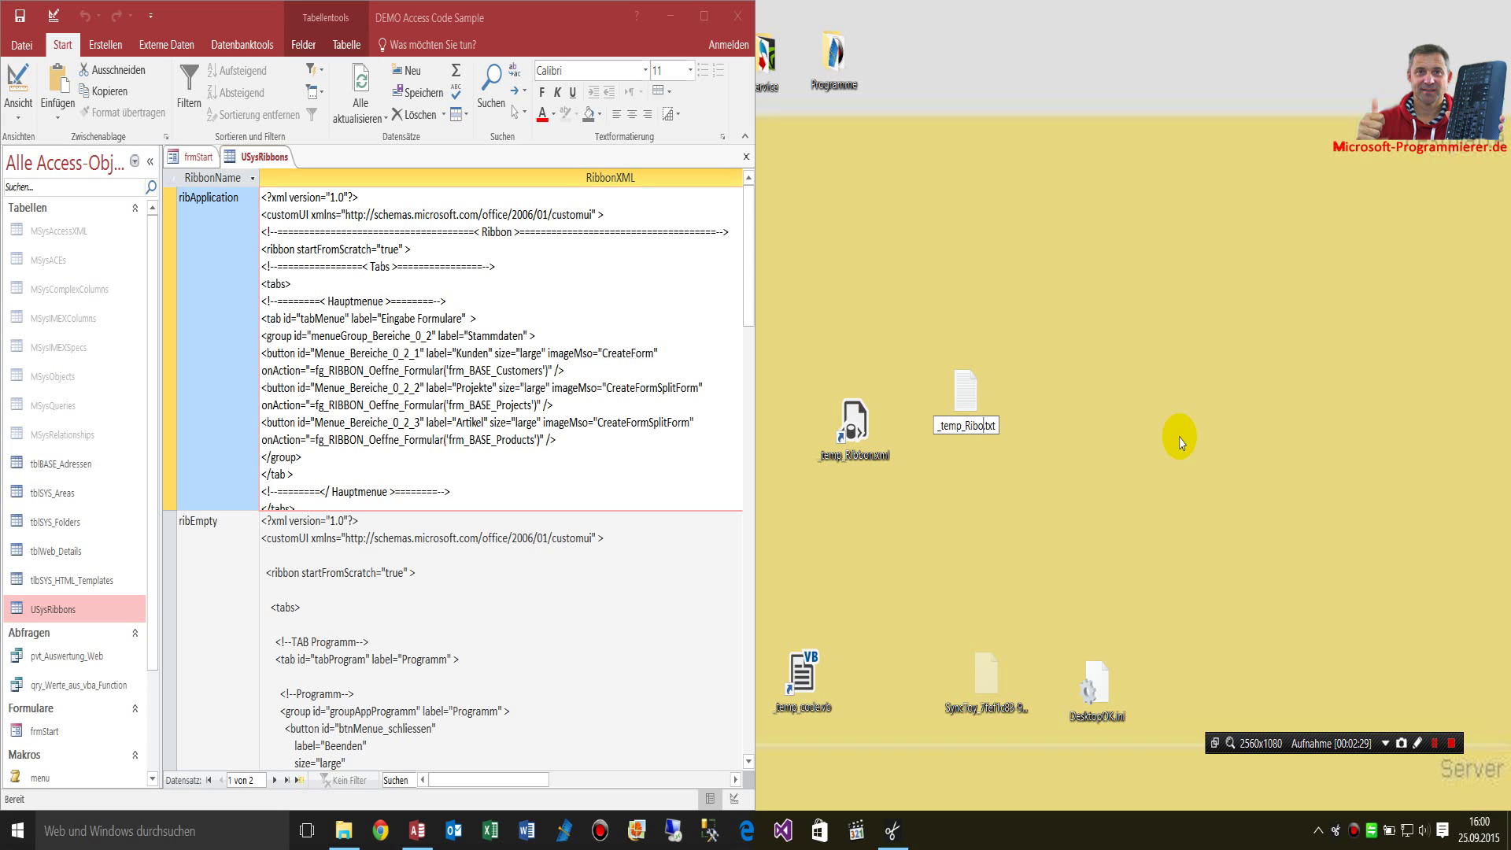
pyautogui.write('mp_Riboon2.xml')
pyautogui.press('Delete')
pyautogui.press('Delete')
pyautogui.press('Delete')
pyautogui.press('Return')
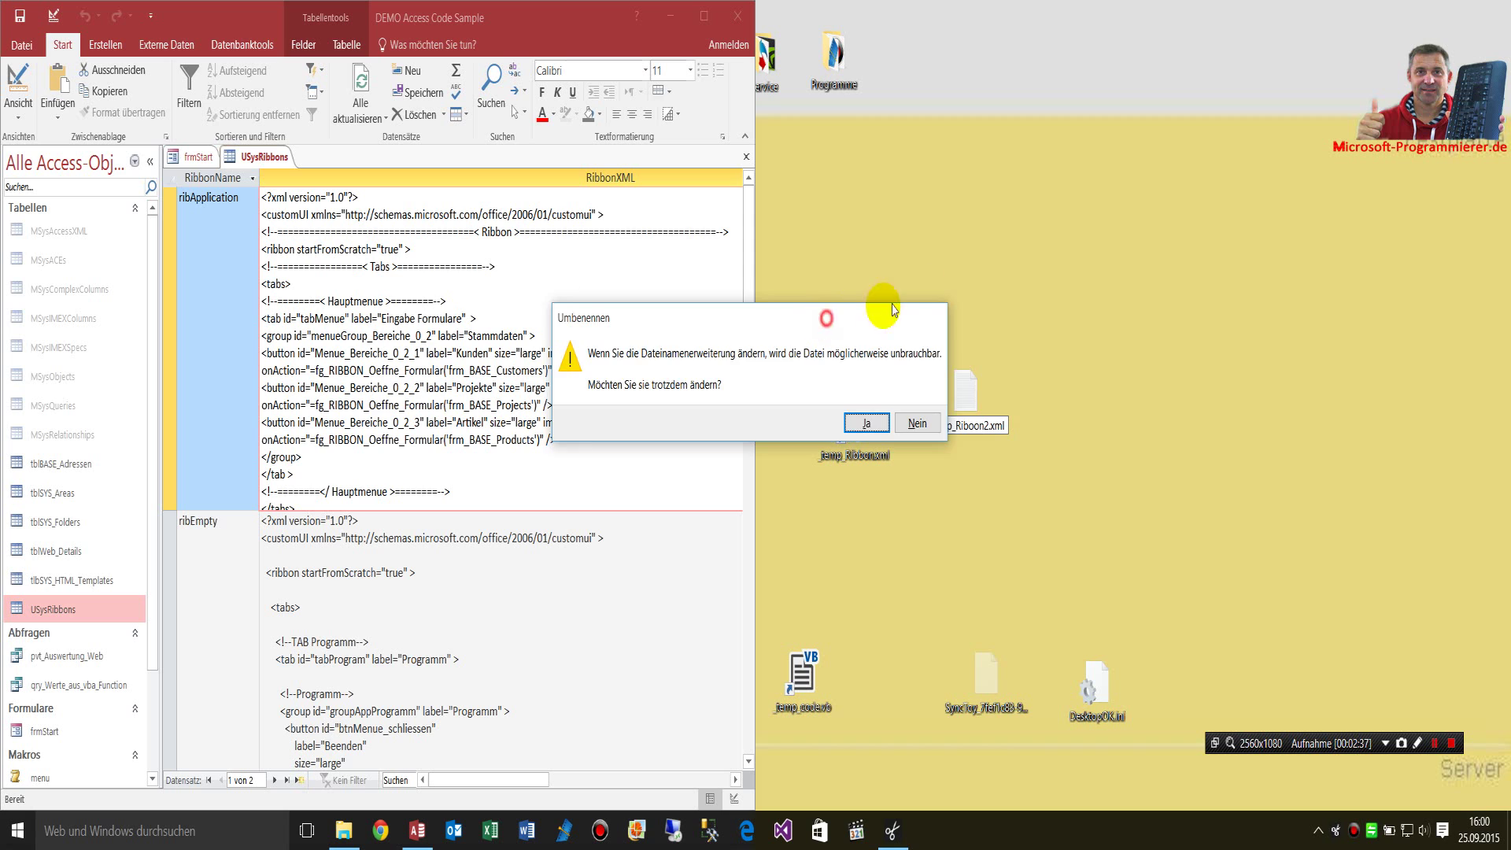
pyautogui.moveTo(844, 311); pyautogui.dragTo(1057, 245)
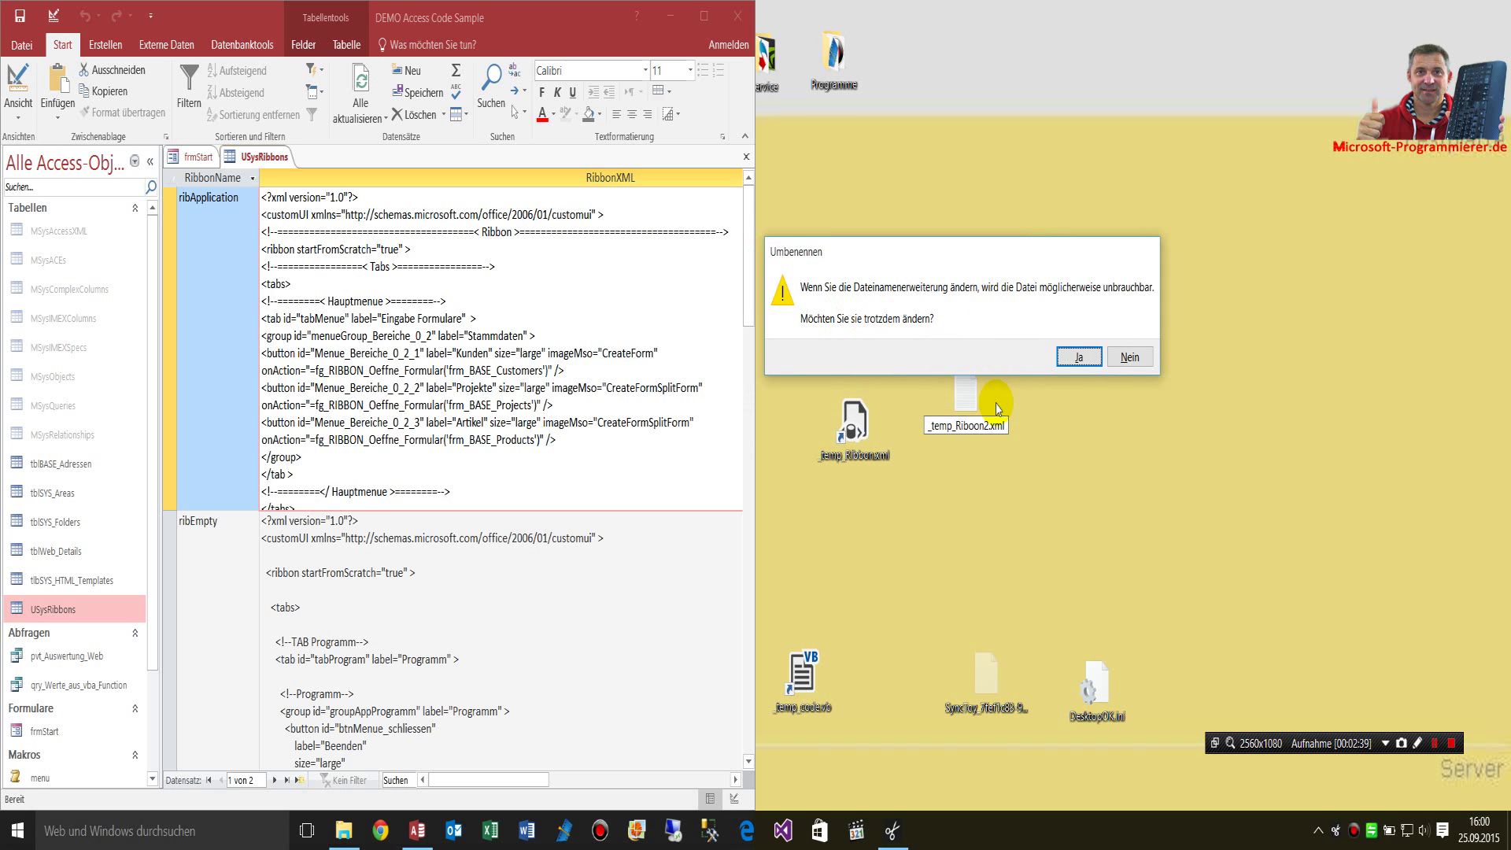
pyautogui.click(1081, 358)
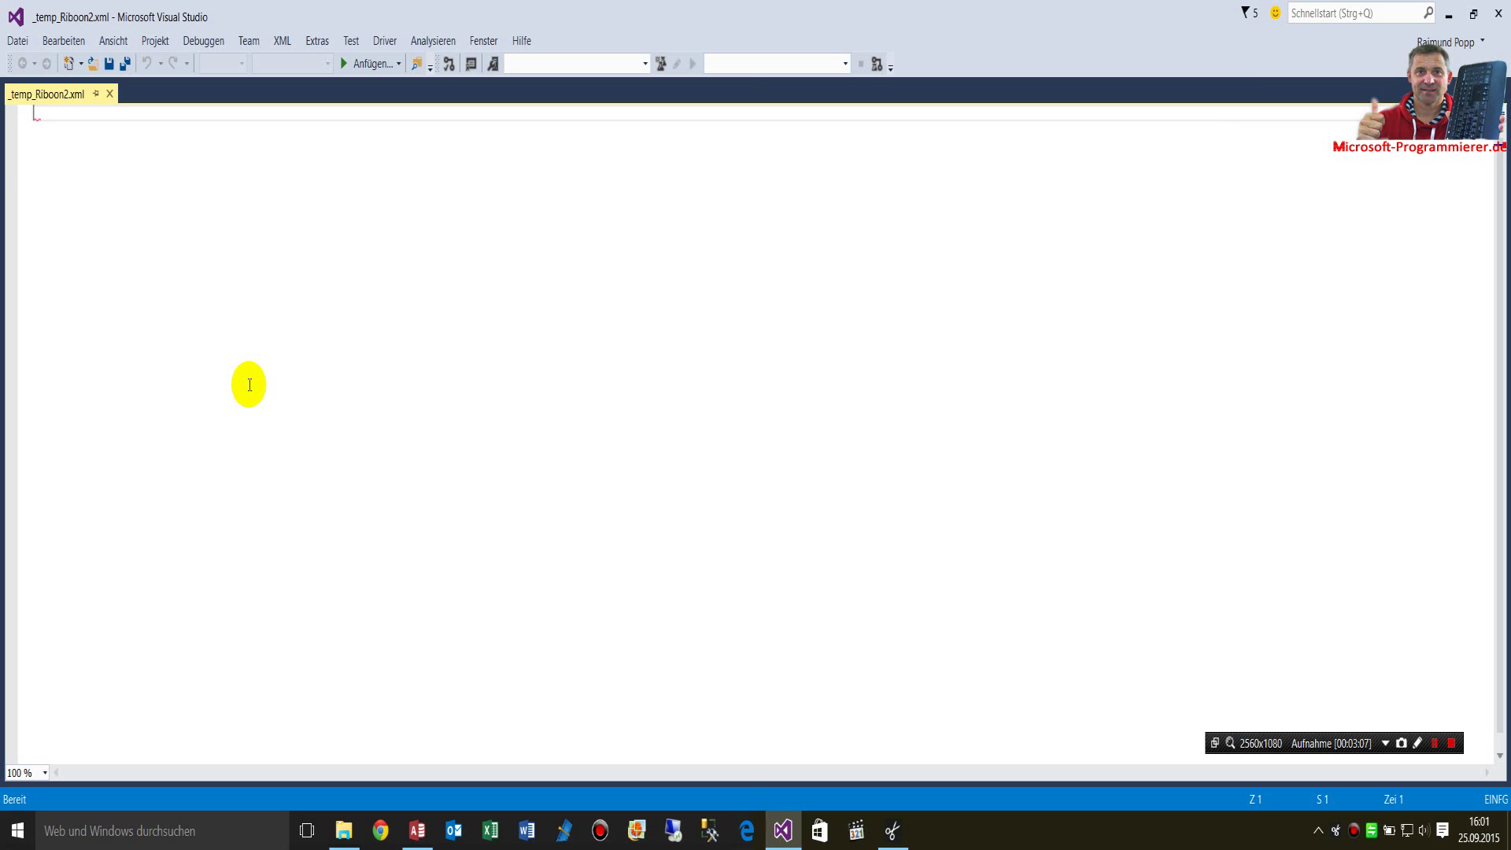
# - Paste the ribApplication ribbon XML from Access into the empty _temp_Riboon2.xml in Visual Studio
pyautogui.hotkey('alt', 'Tab')
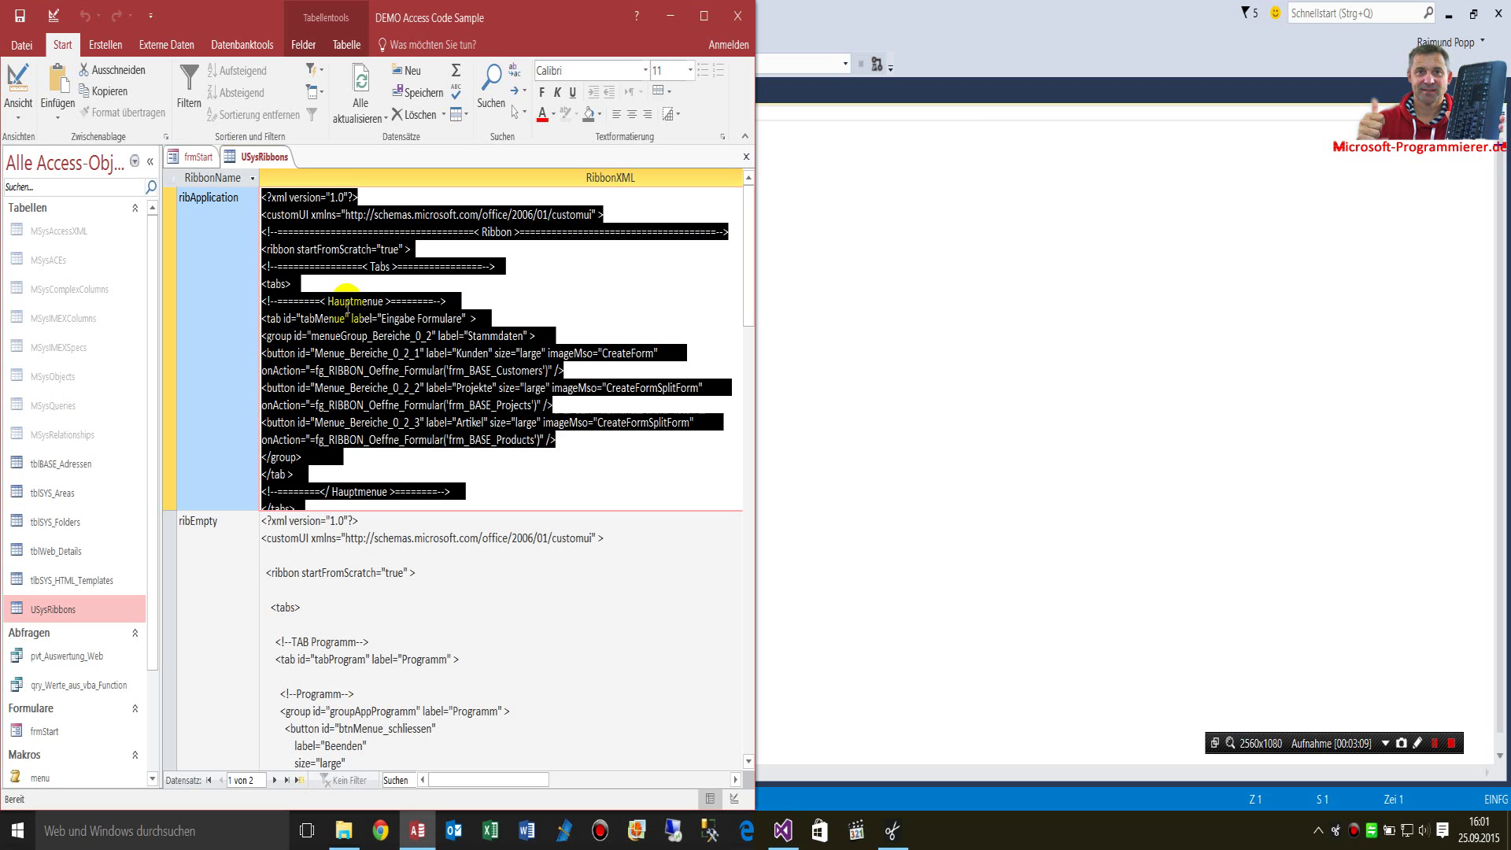
pyautogui.click(799, 305)
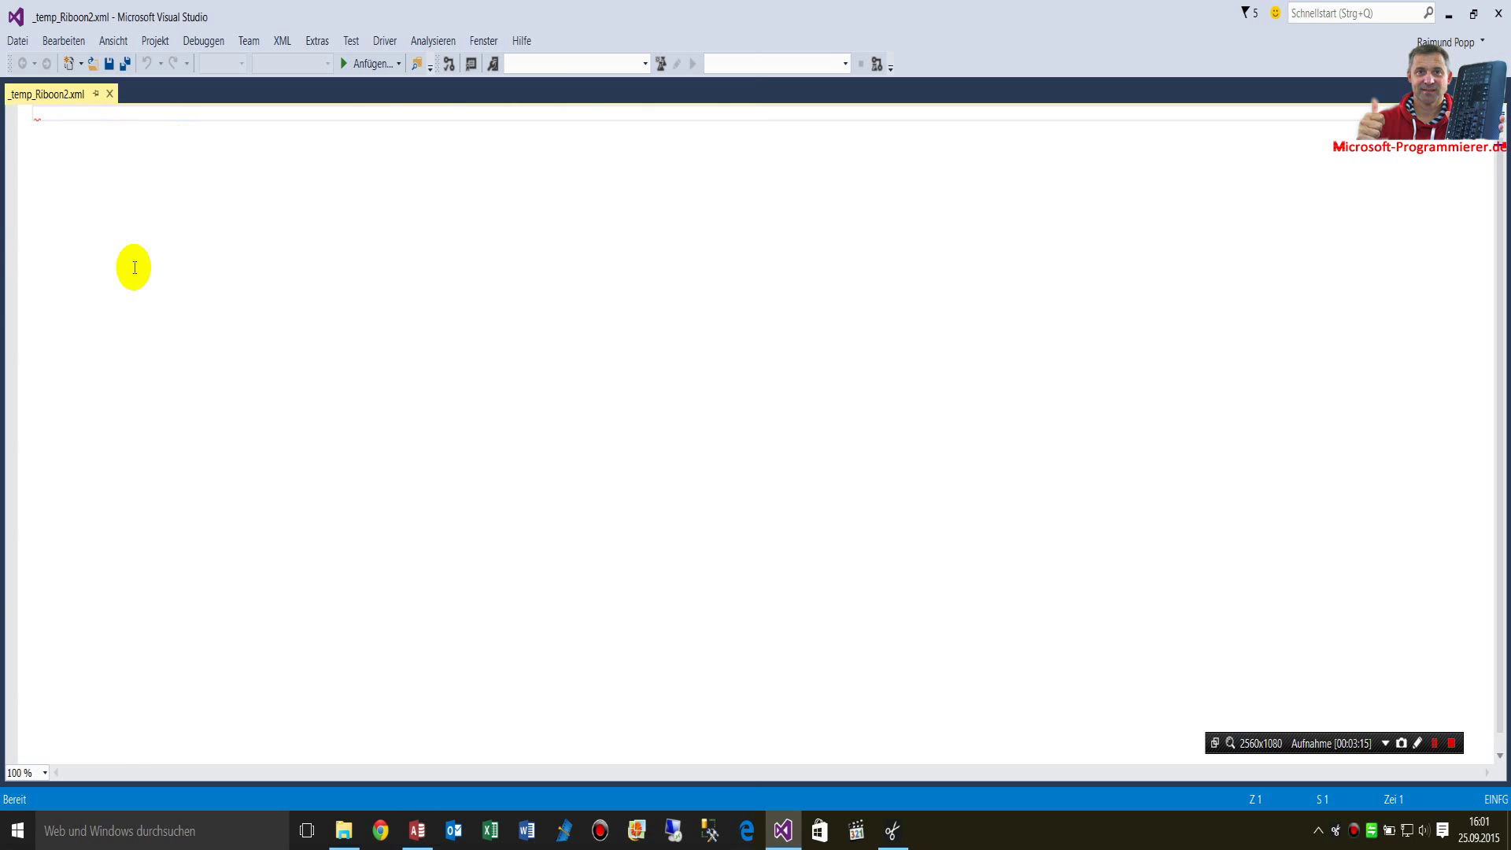
pyautogui.hotkey('ctrl', 'v')
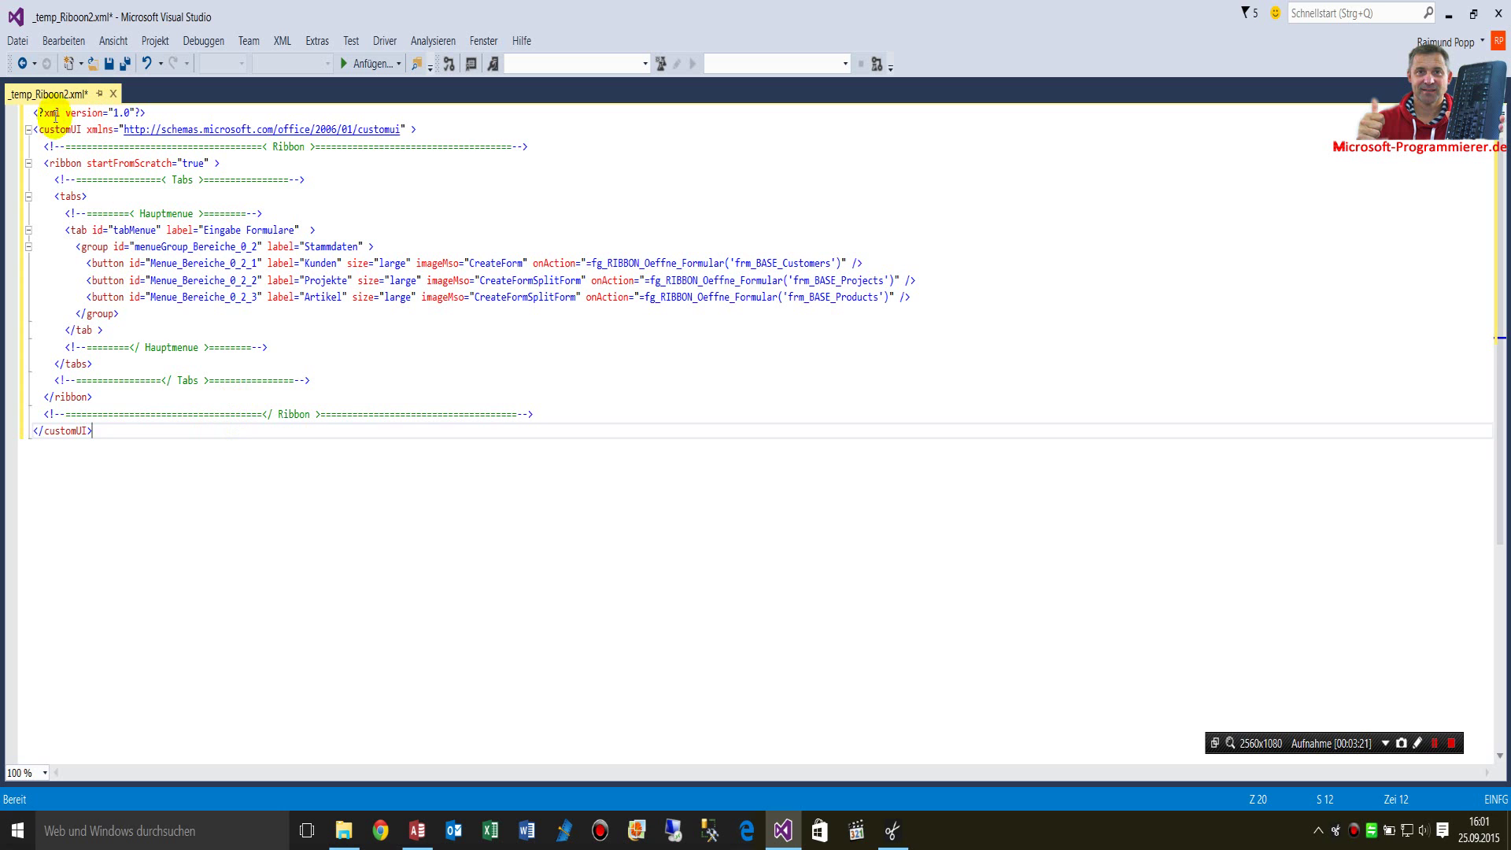
pyautogui.click(26, 120)
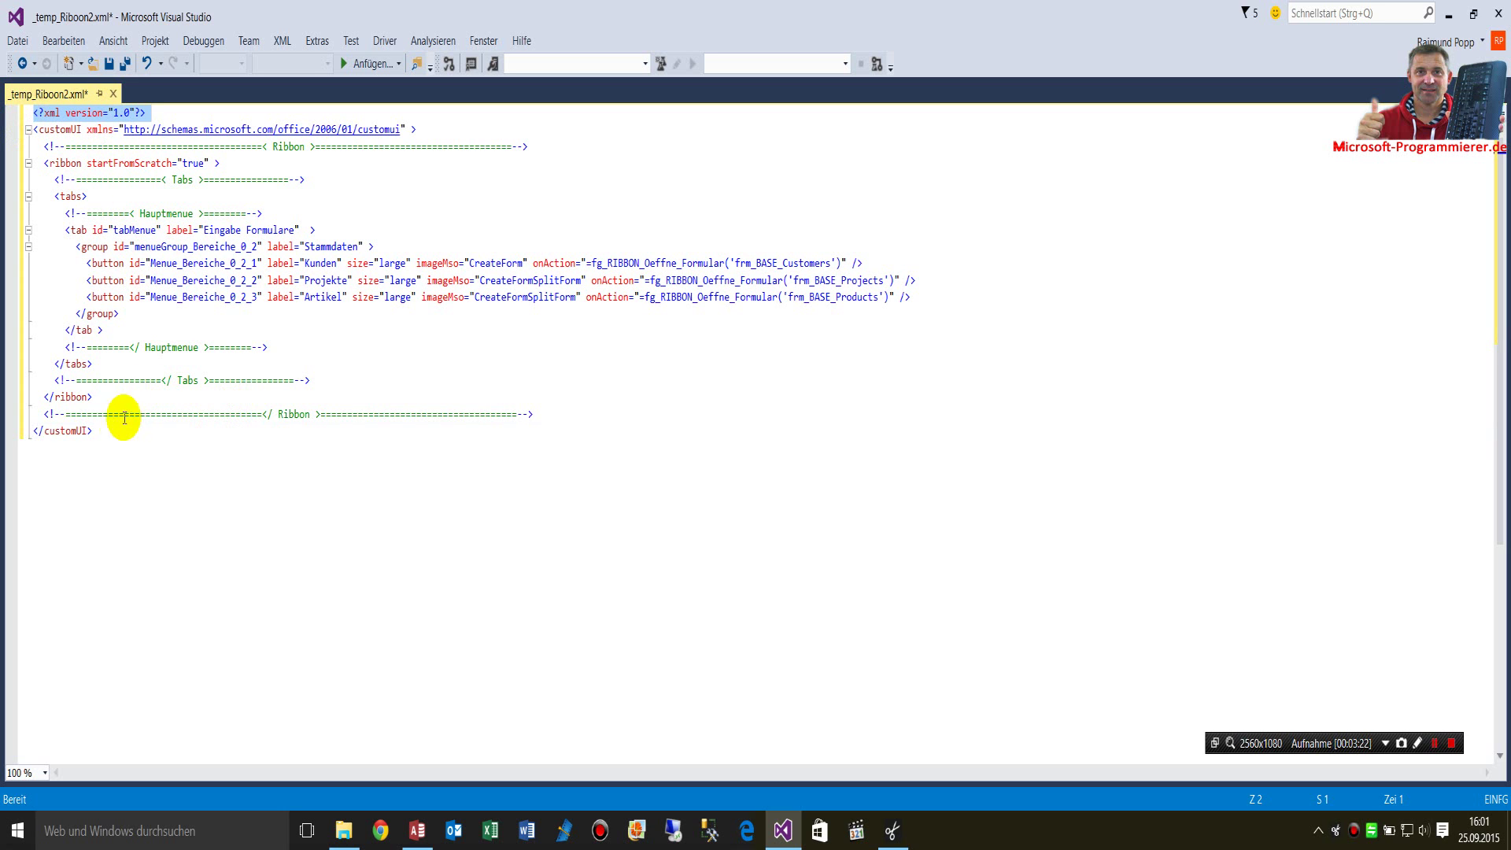
pyautogui.click(129, 475)
pyautogui.hotkey('ctrl', 'shift', 'Home')
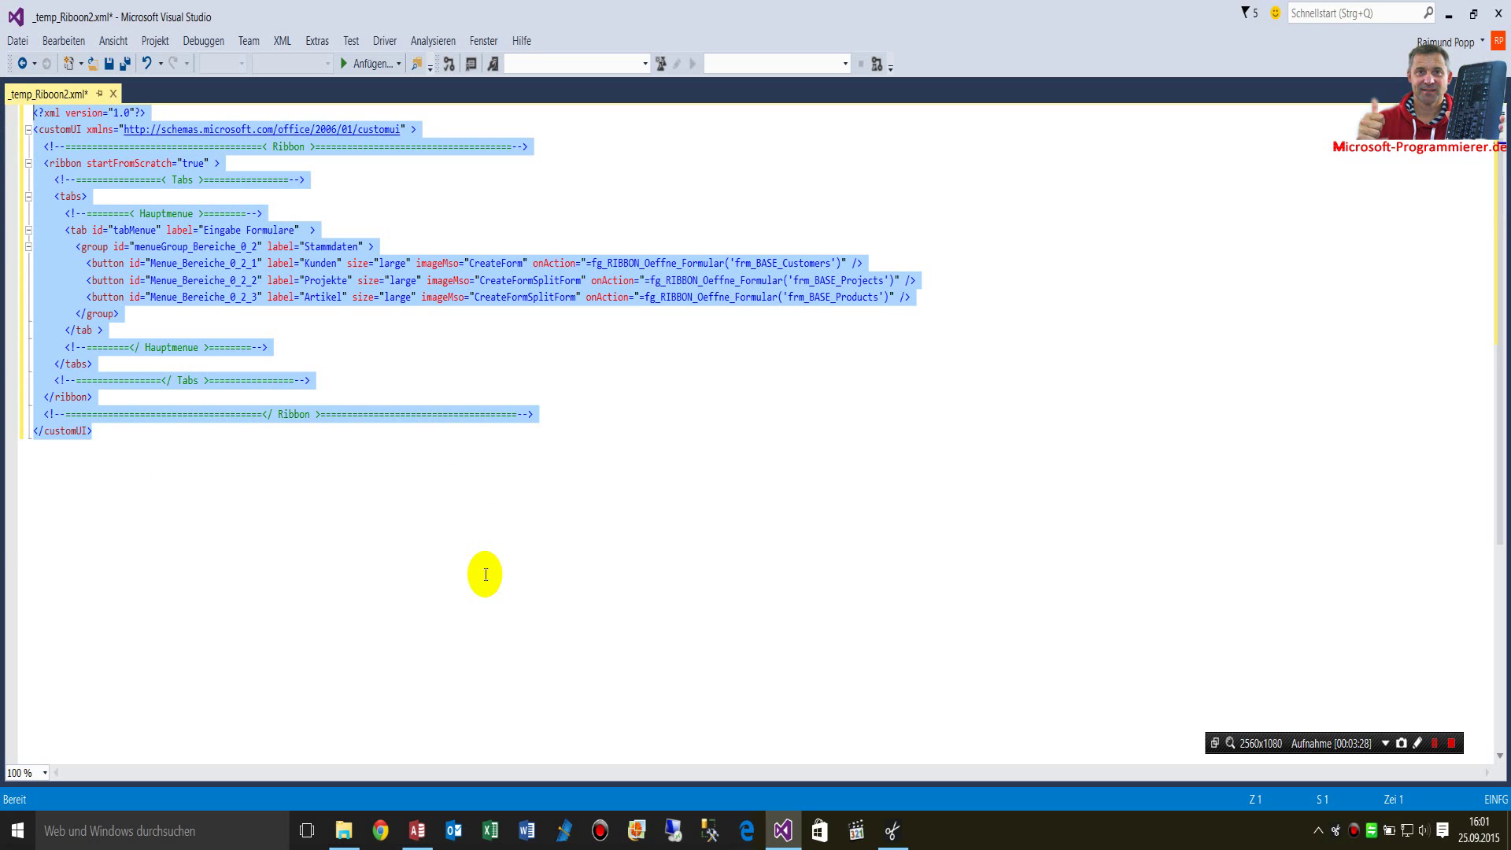
pyautogui.click(347, 246)
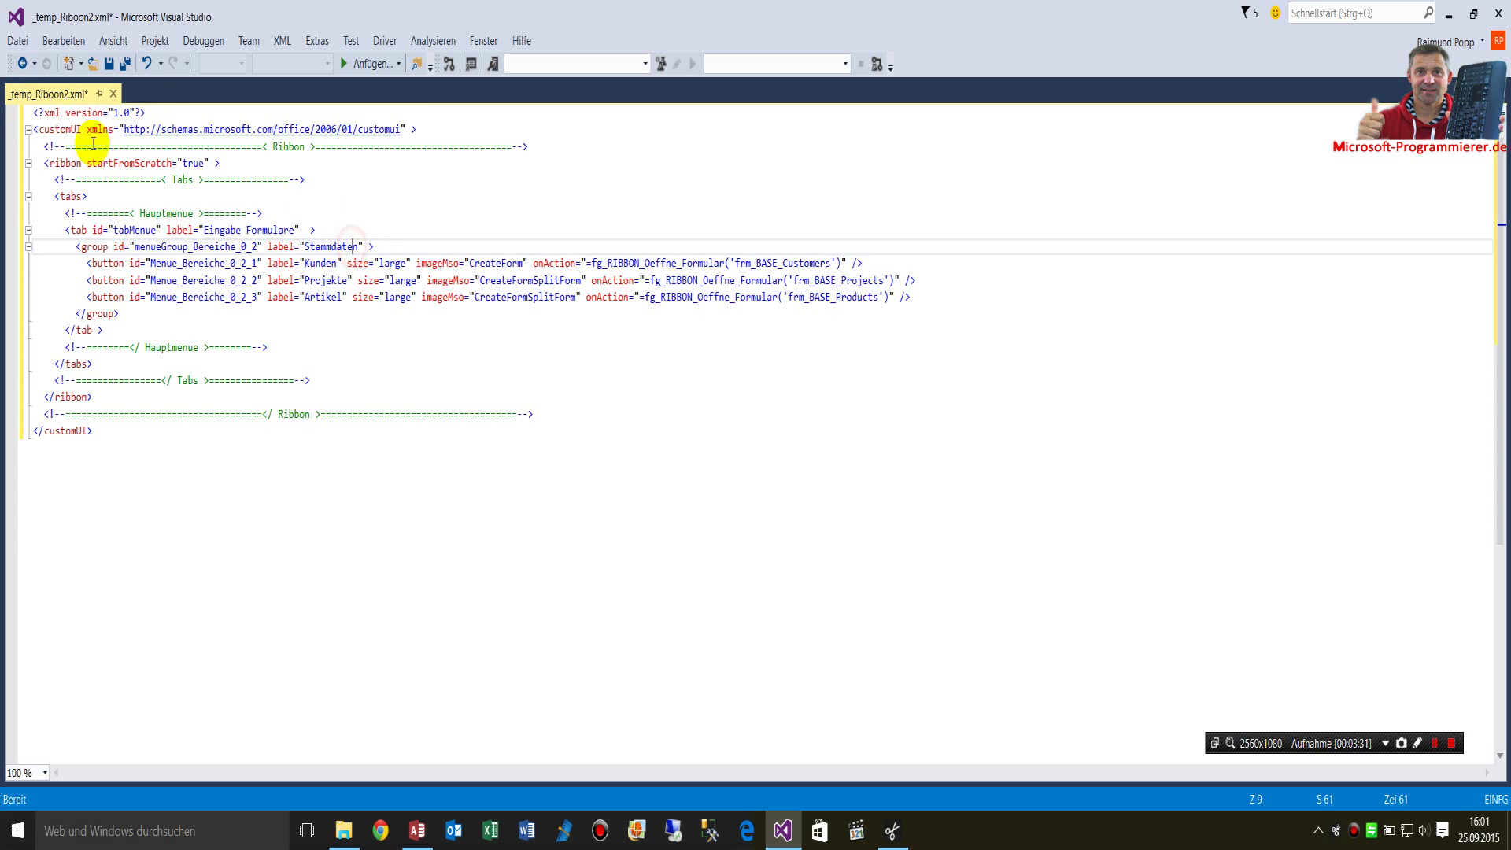
pyautogui.click(43, 163)
pyautogui.moveTo(44, 162); pyautogui.dragTo(220, 163)
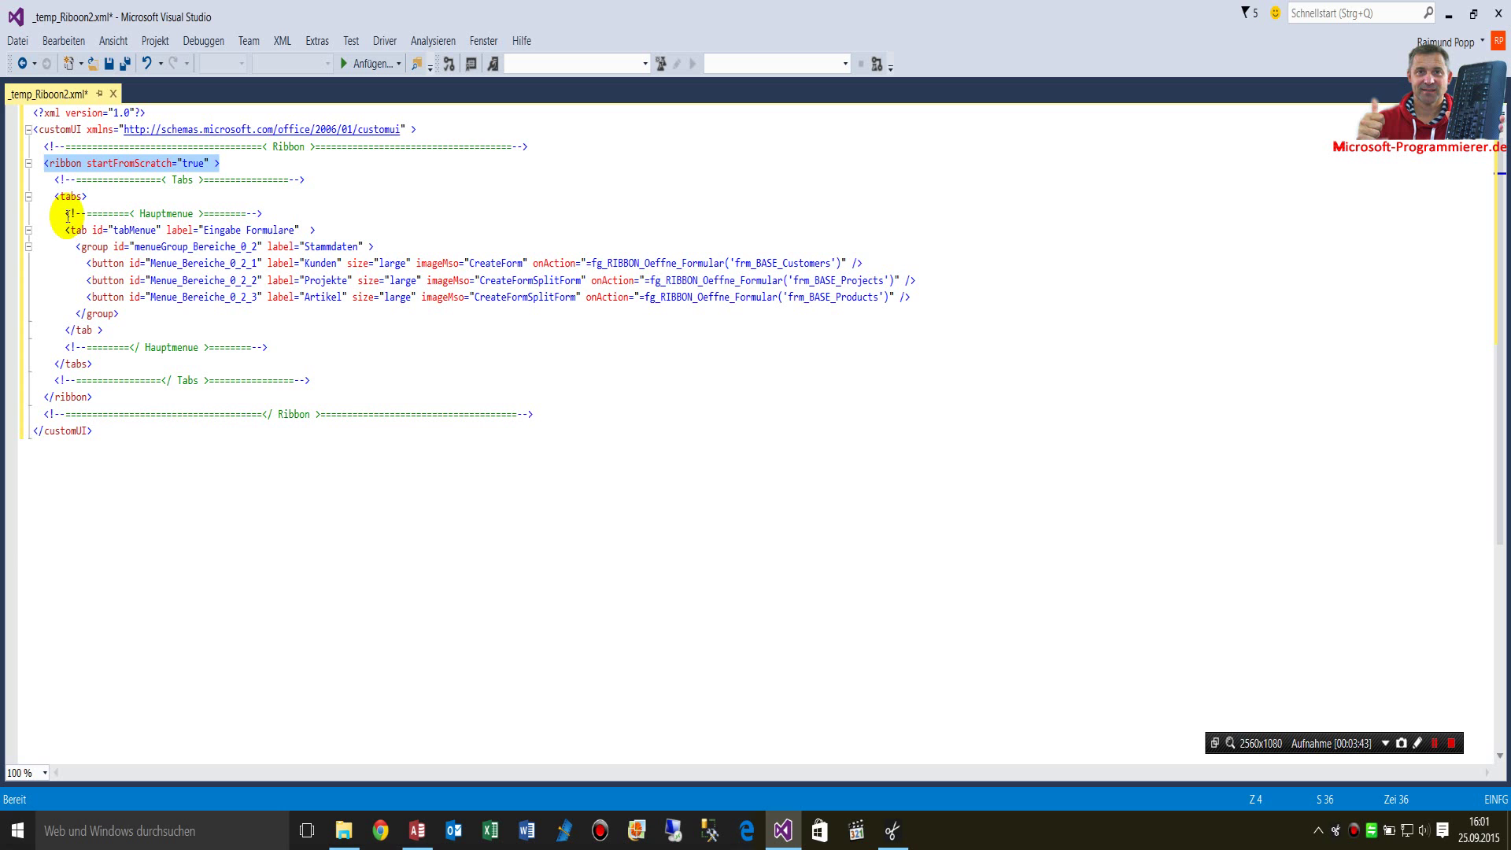
pyautogui.moveTo(65, 228); pyautogui.dragTo(93, 229)
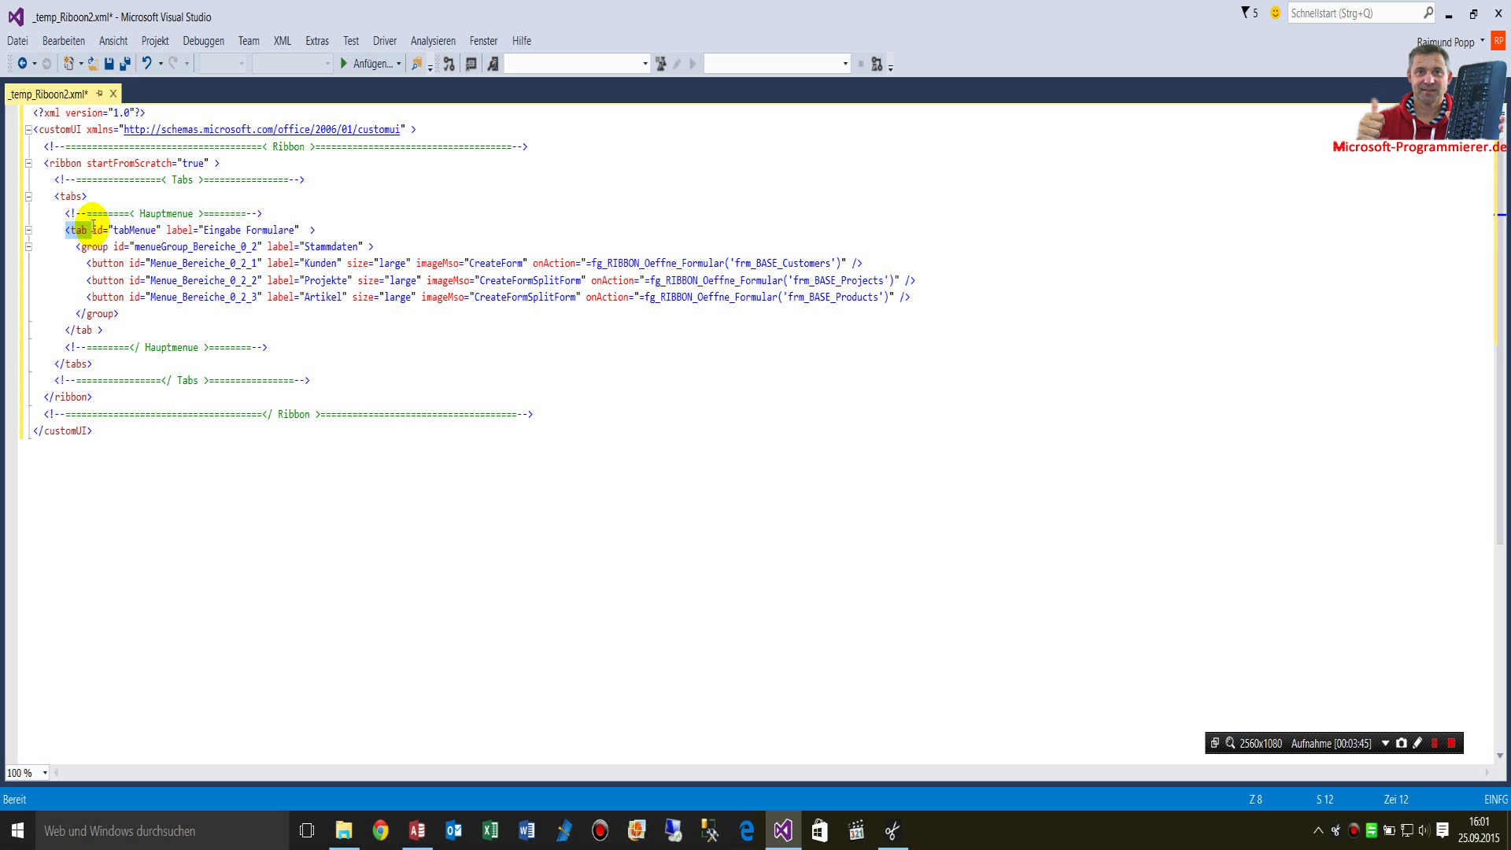
pyautogui.moveTo(64, 330); pyautogui.dragTo(110, 327)
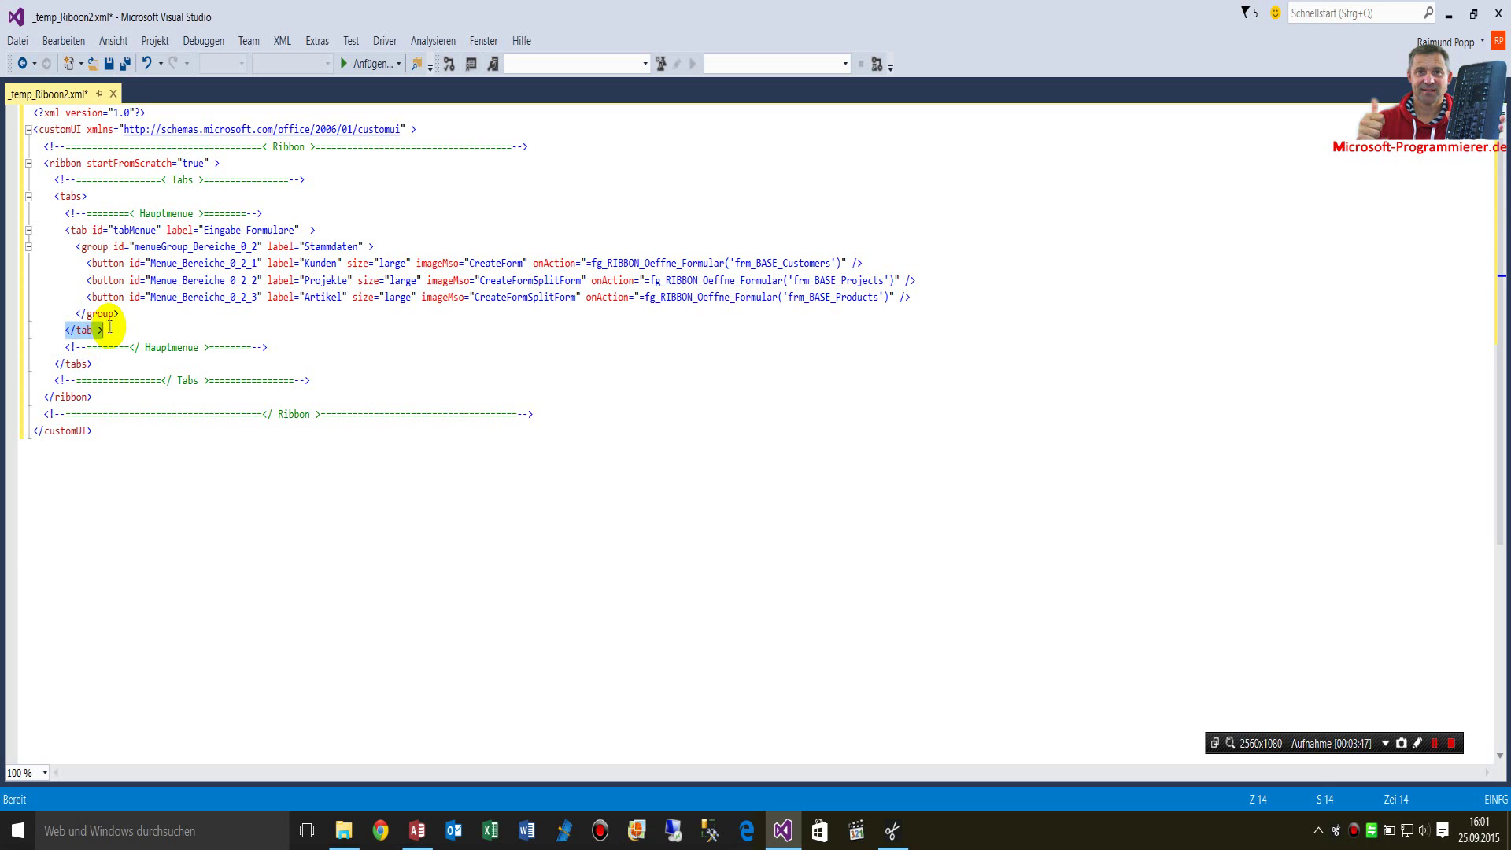
pyautogui.moveTo(54, 196); pyautogui.dragTo(88, 197)
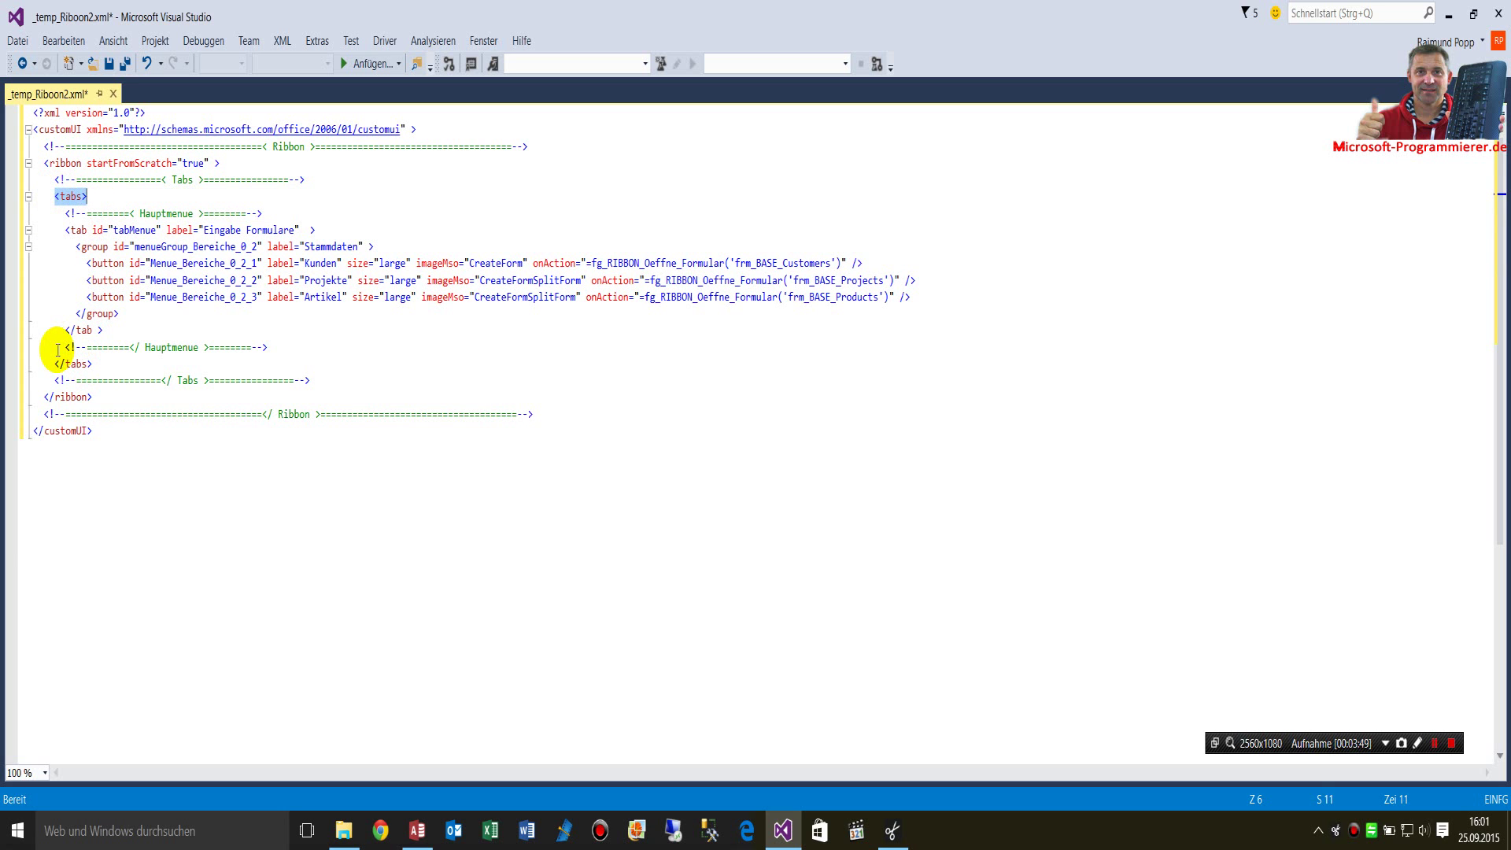
pyautogui.moveTo(53, 364); pyautogui.dragTo(88, 363)
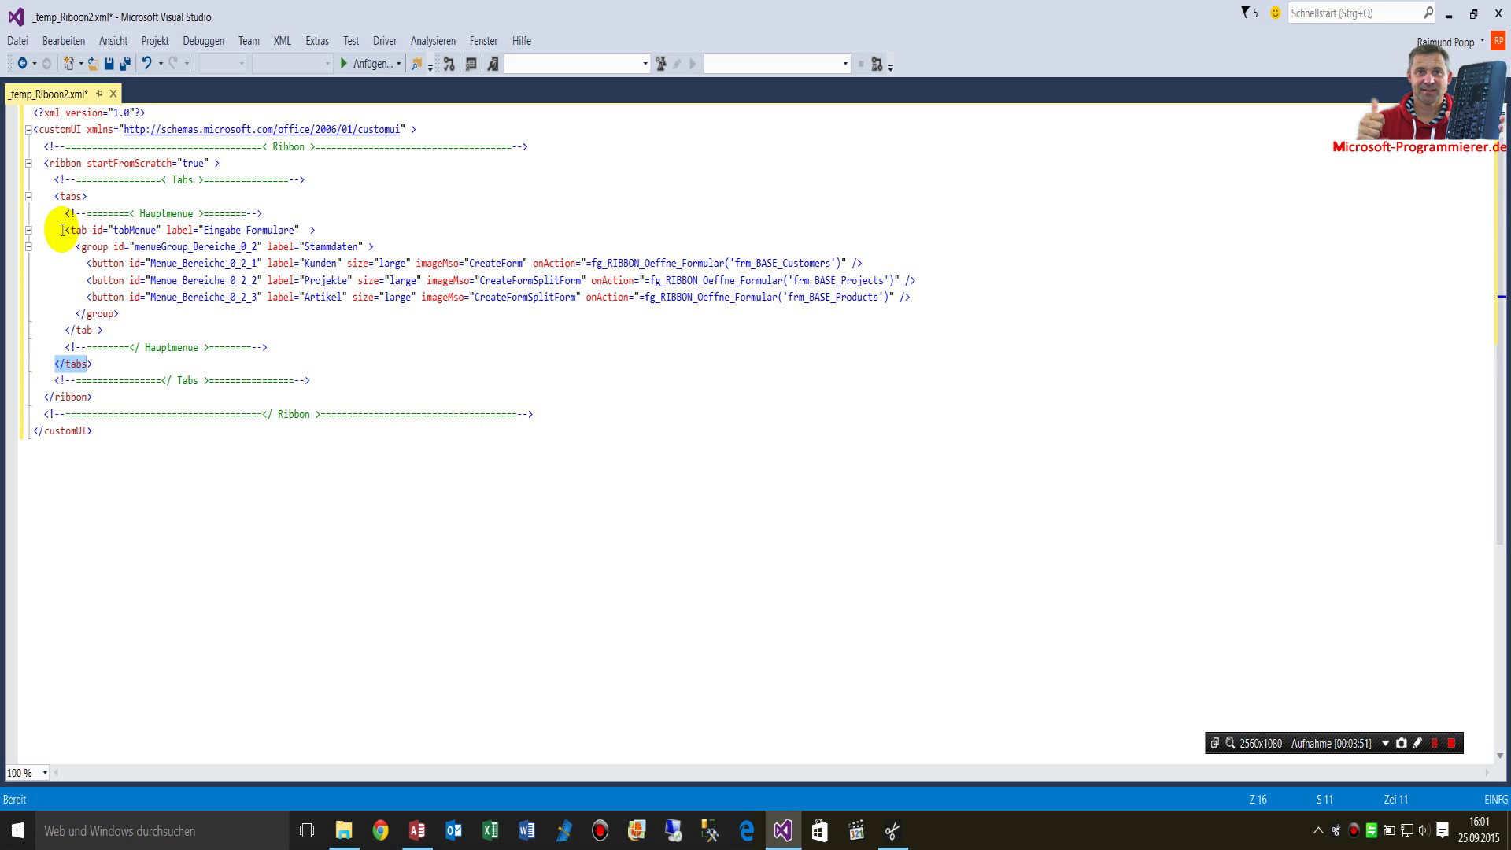
pyautogui.moveTo(62, 230); pyautogui.dragTo(320, 234)
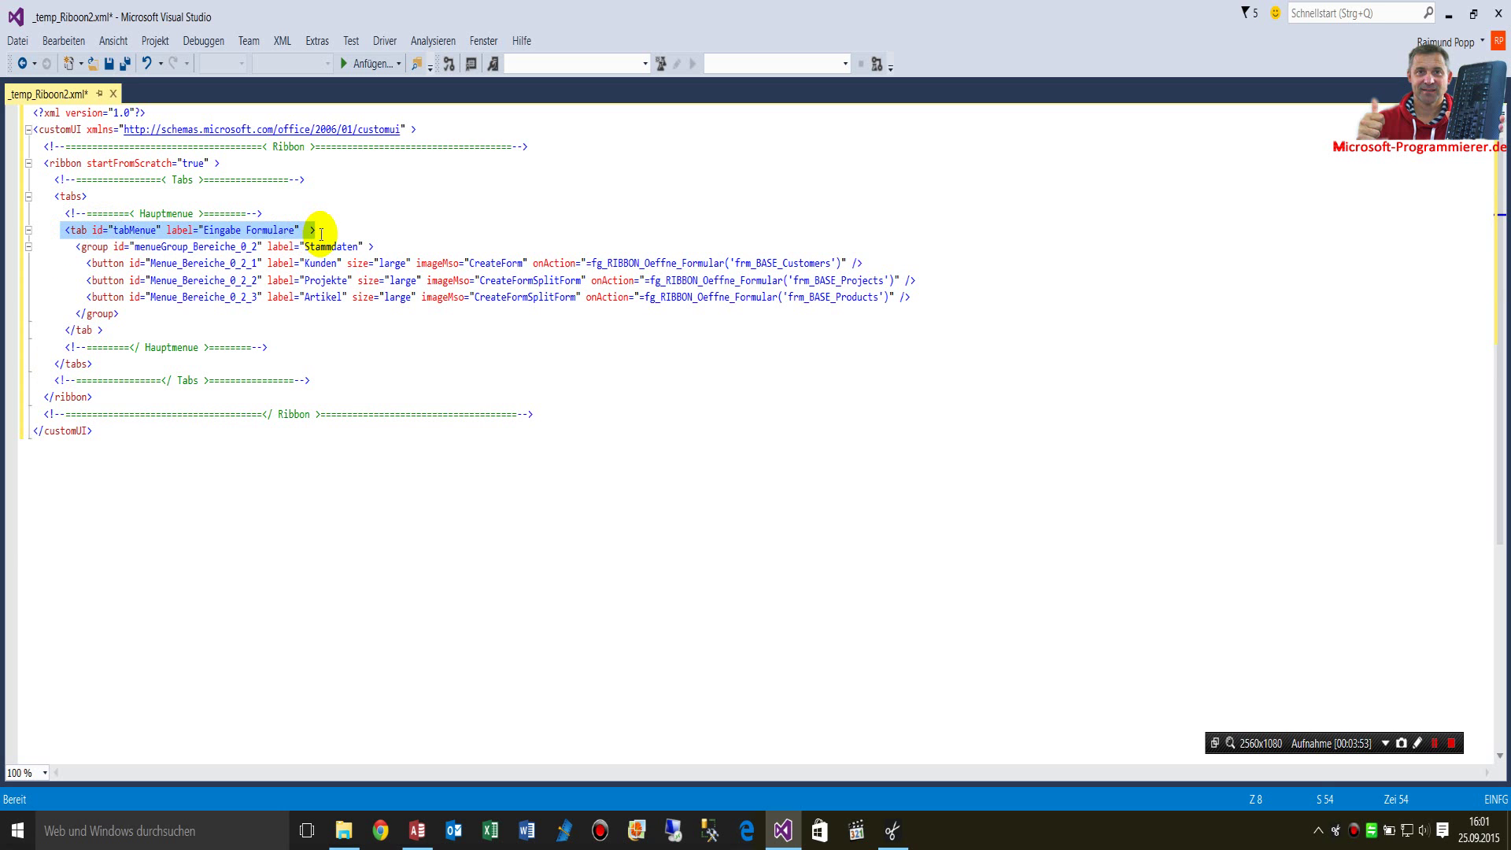
pyautogui.moveTo(76, 247); pyautogui.dragTo(107, 264)
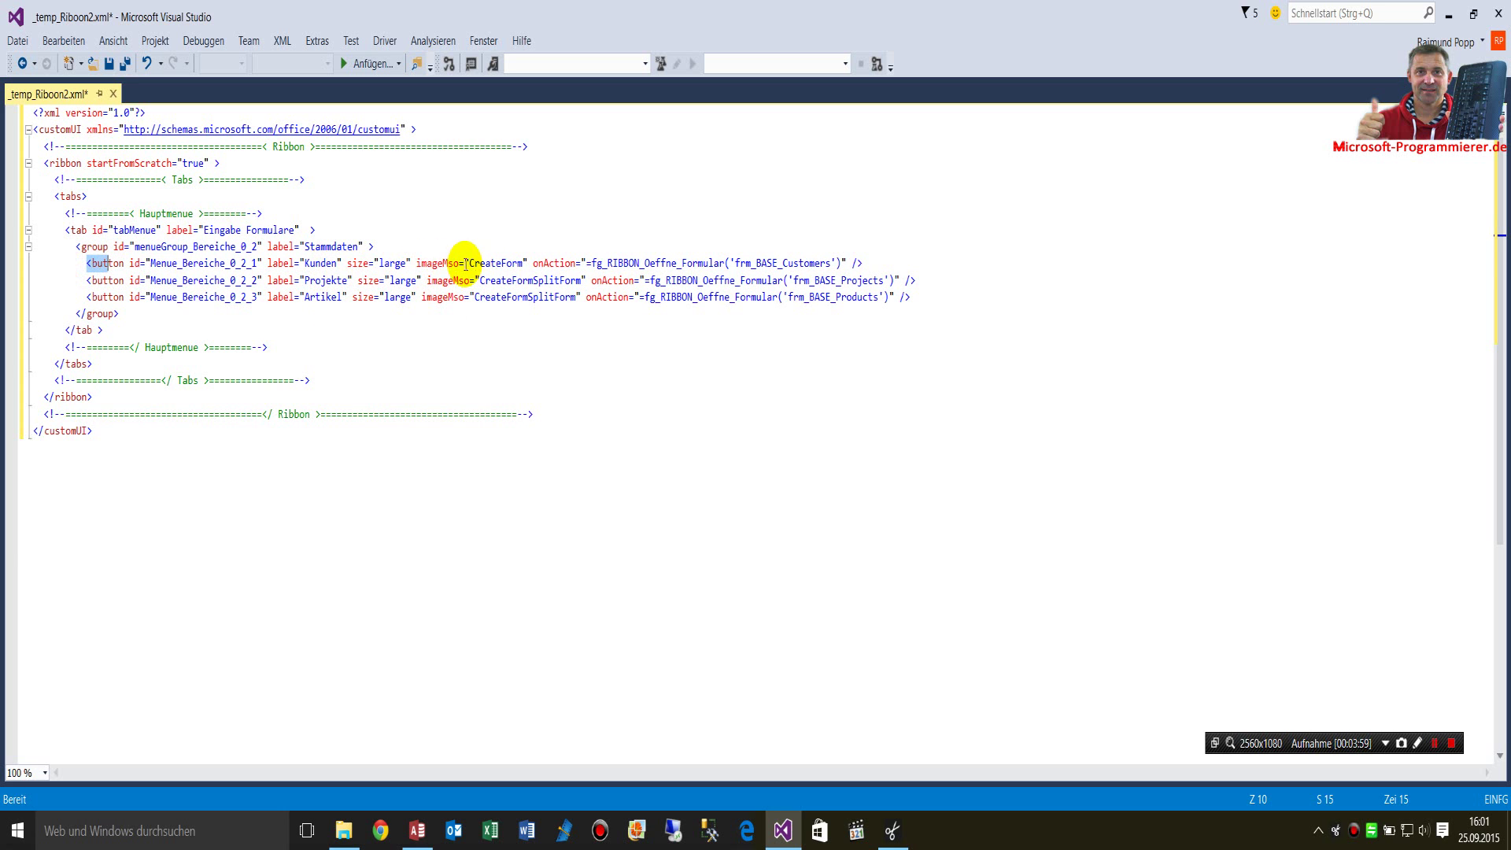
pyautogui.moveTo(417, 263); pyautogui.dragTo(513, 268)
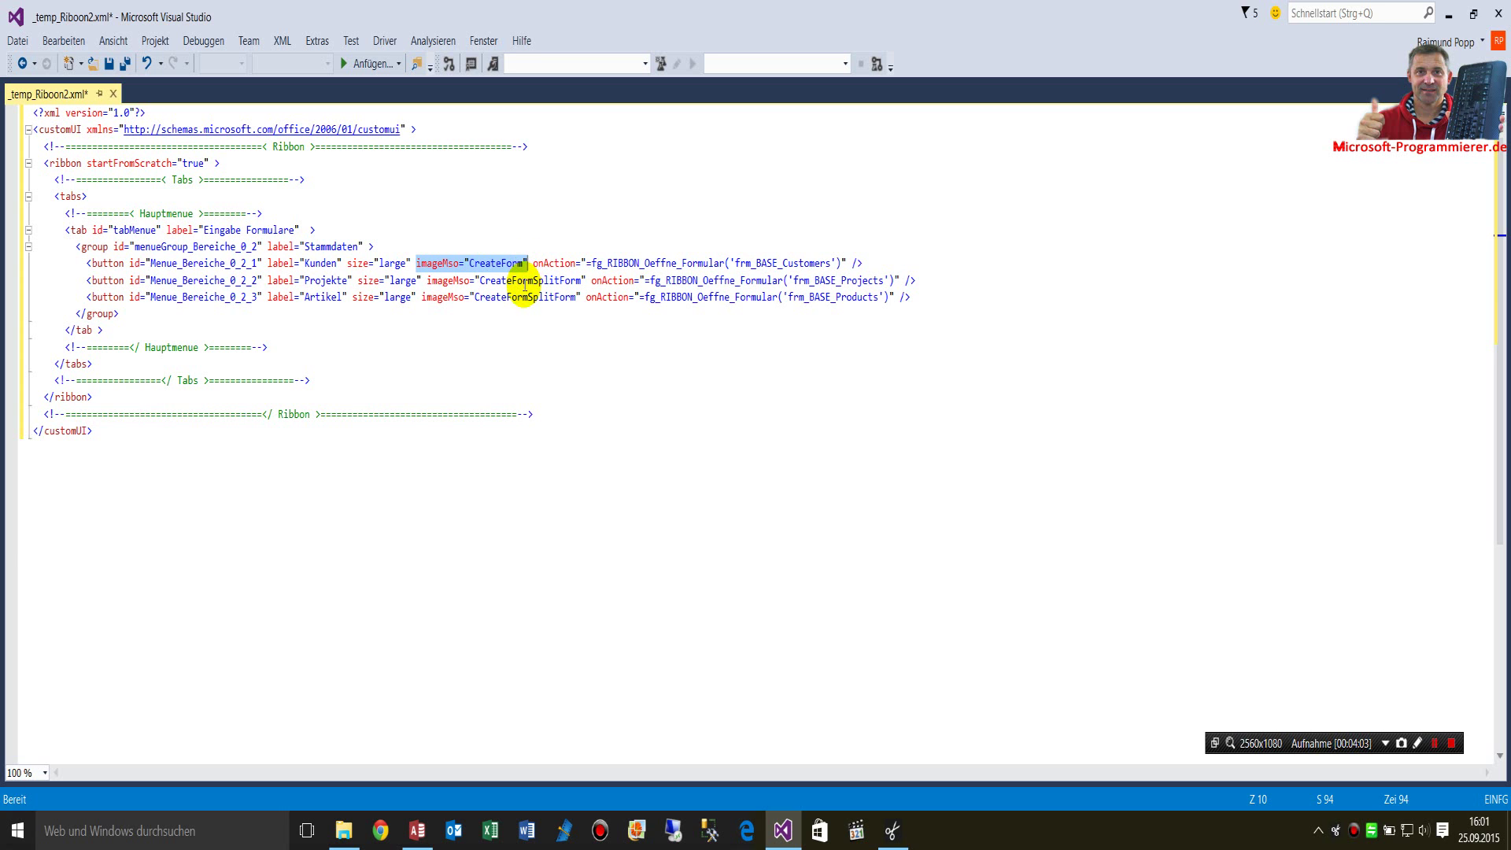
pyautogui.doubleClick(498, 266)
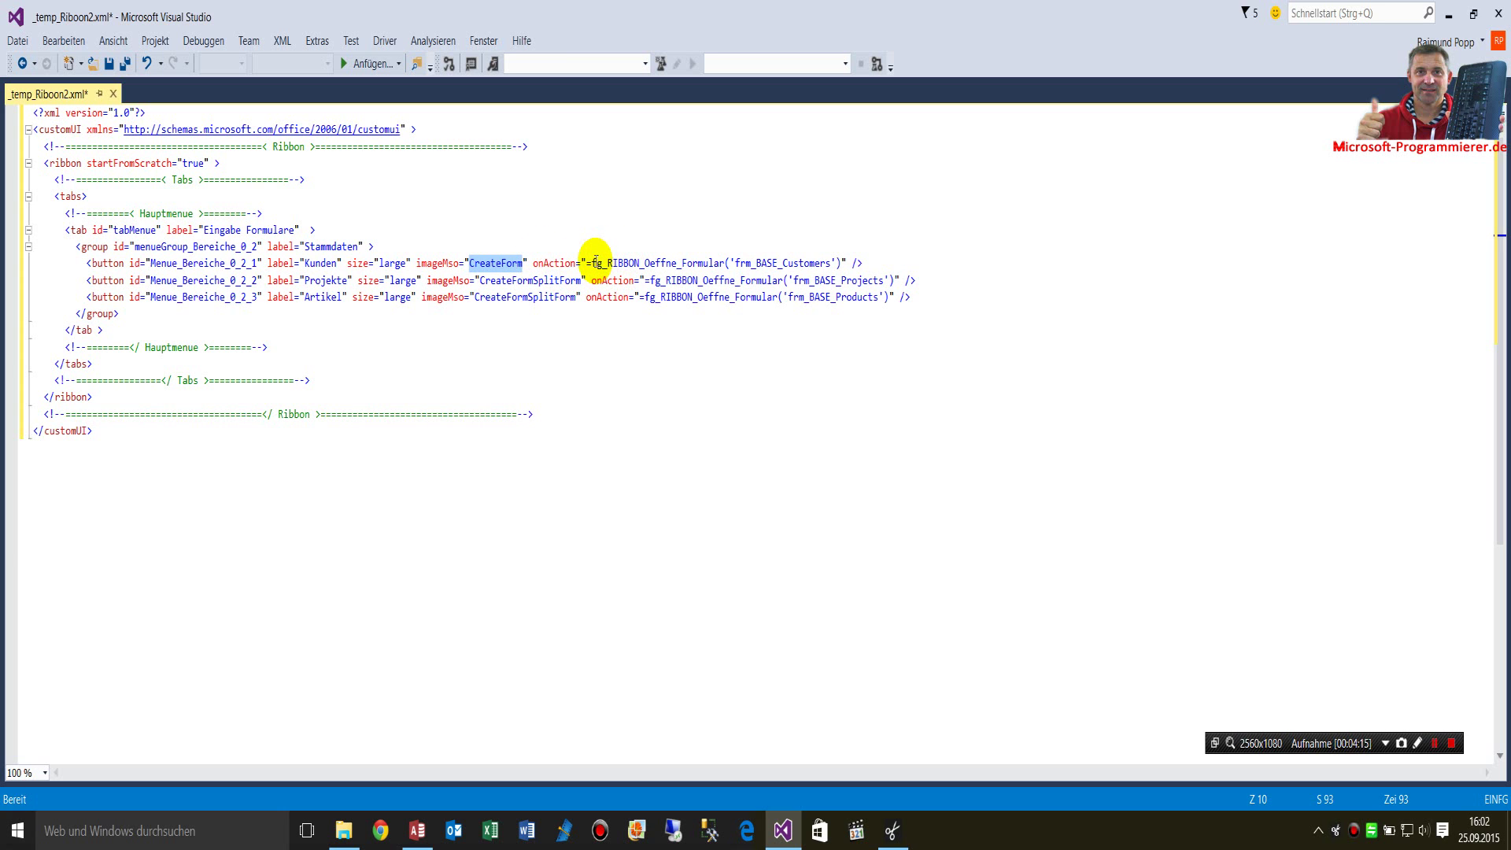
pyautogui.doubleClick(551, 265)
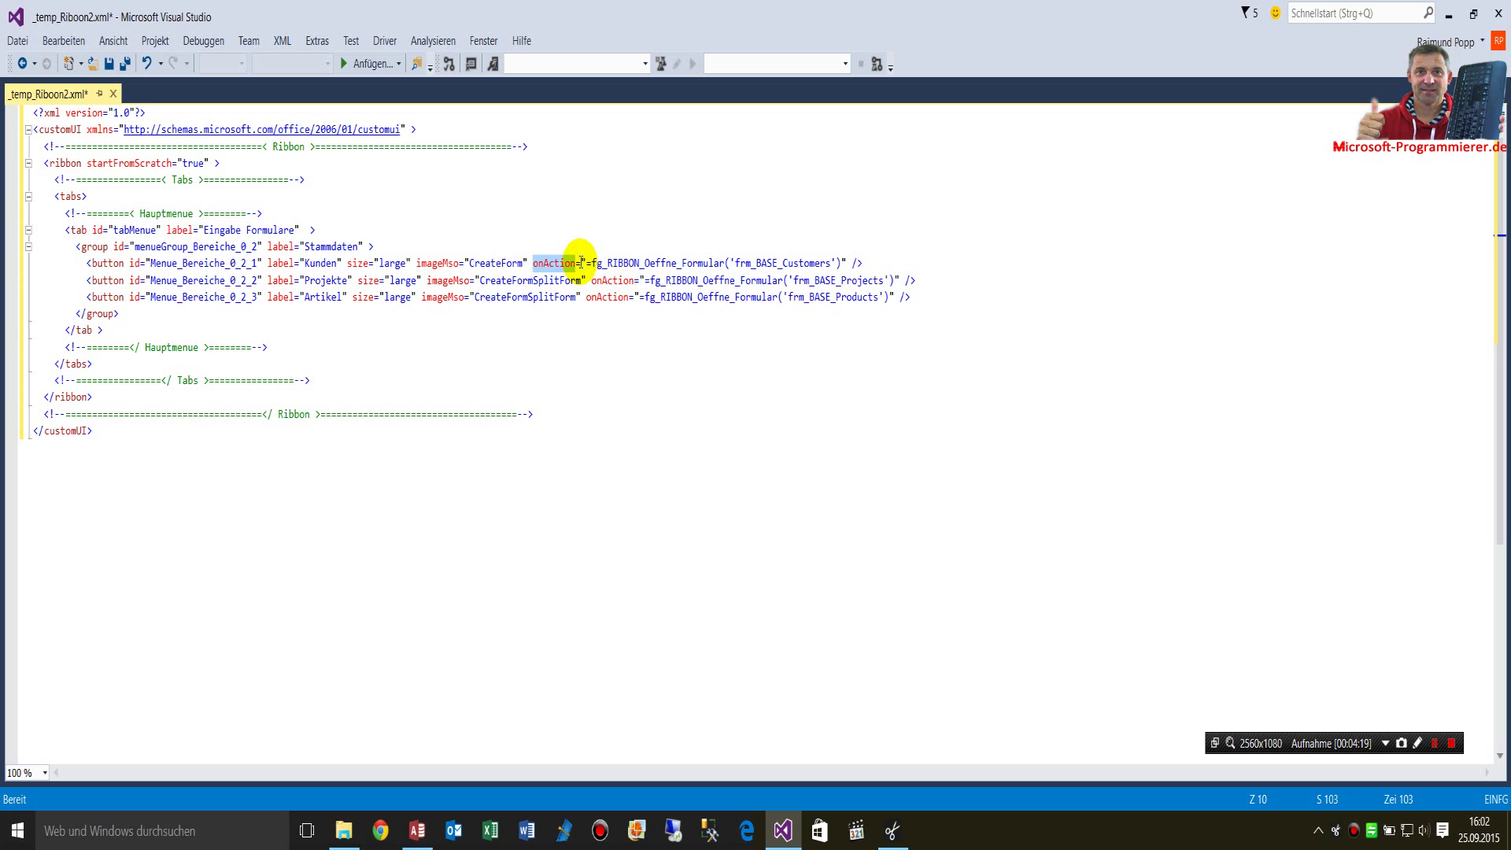
pyautogui.moveTo(588, 262)
pyautogui.mouseDown()
pyautogui.moveTo(837, 260)
pyautogui.moveTo(601, 261)
pyautogui.mouseUp()
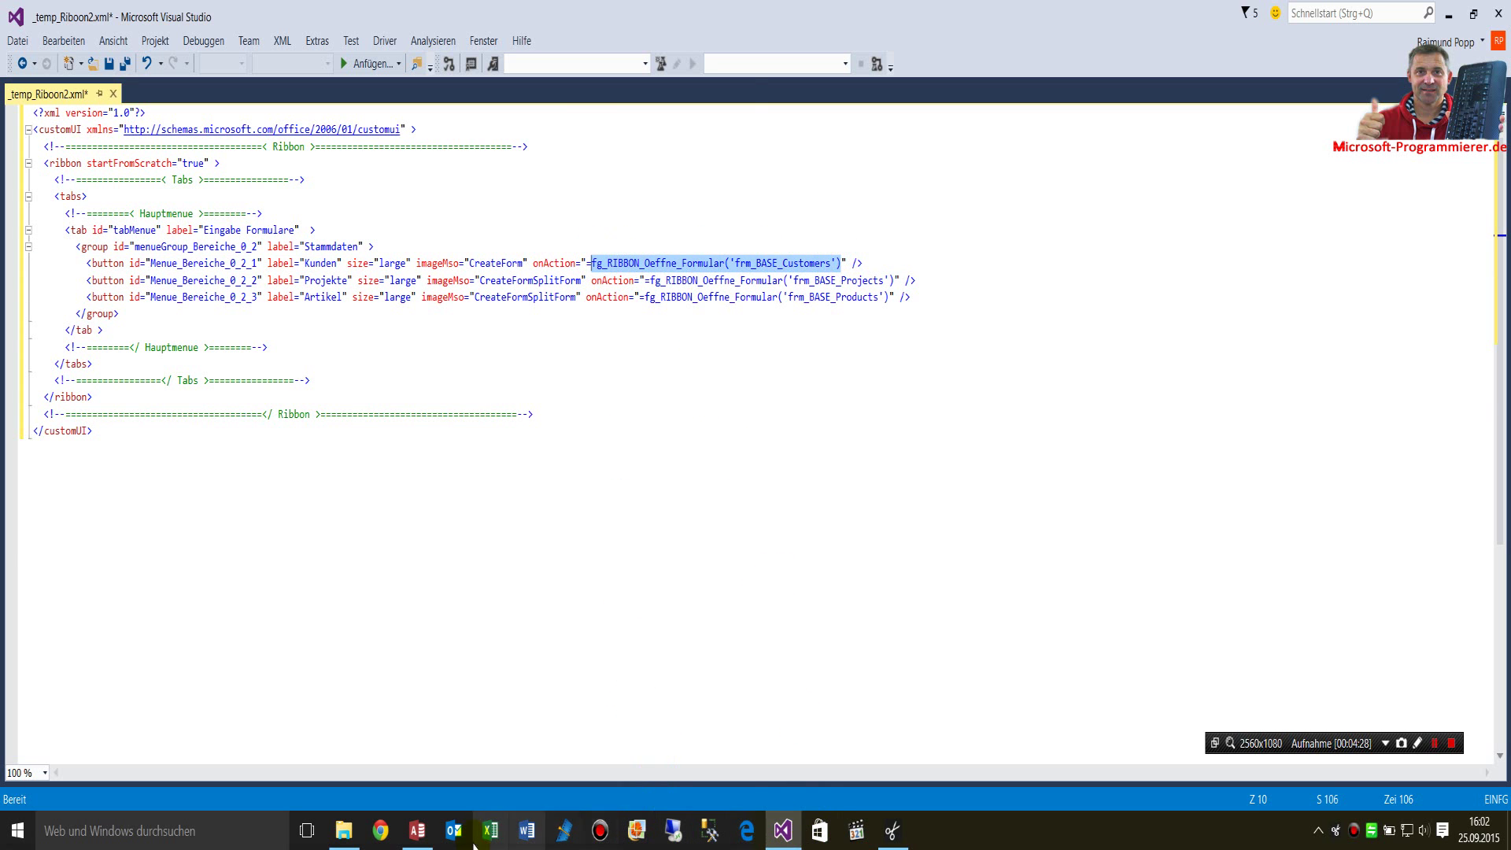
# - Close the USysRibbons table, saving its layout, to return to frmStart in design view
pyautogui.click(418, 830)
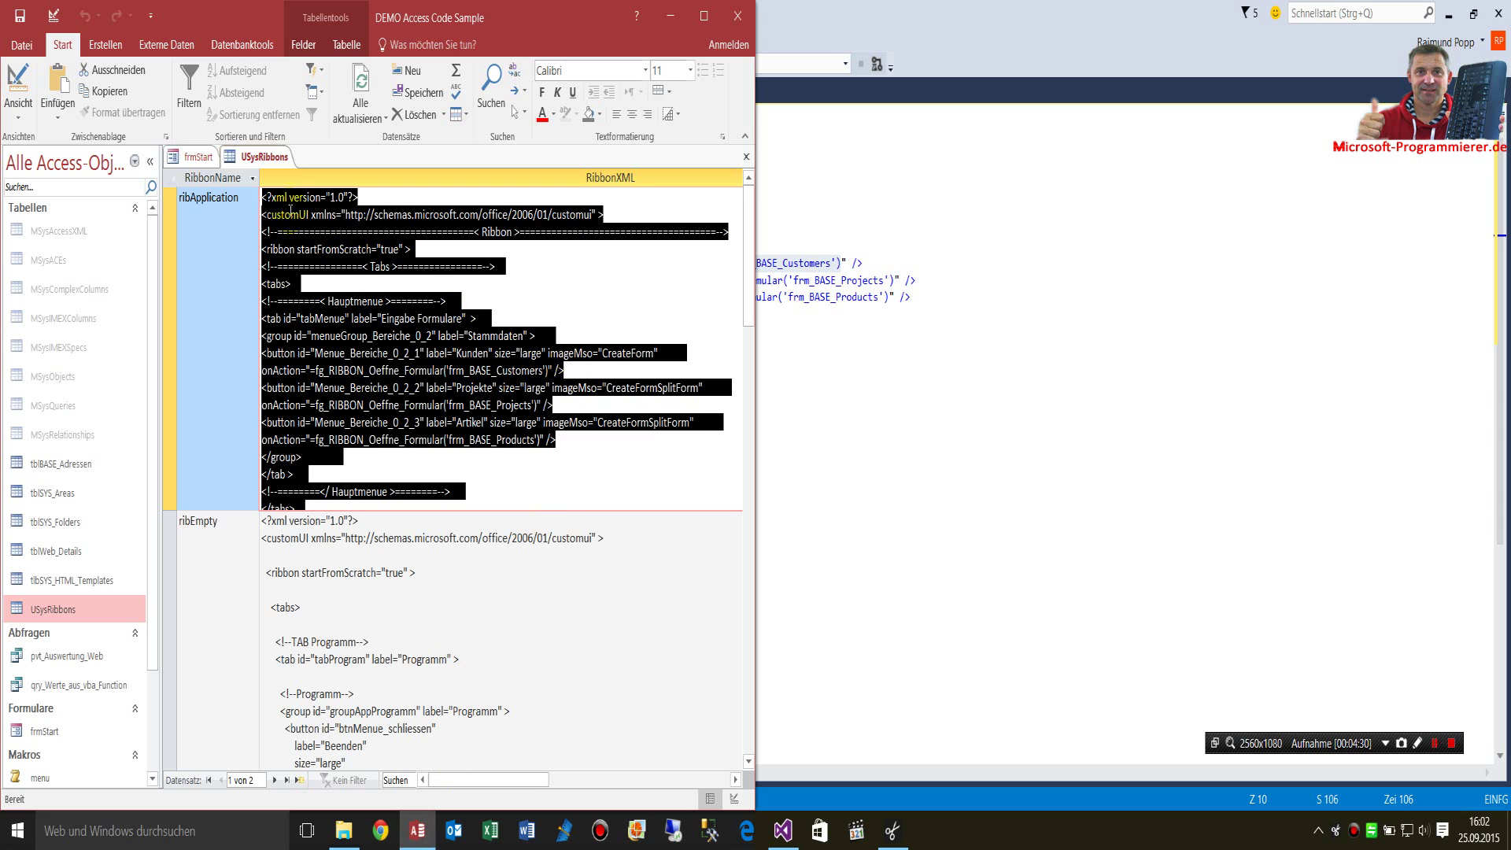
pyautogui.click(746, 156)
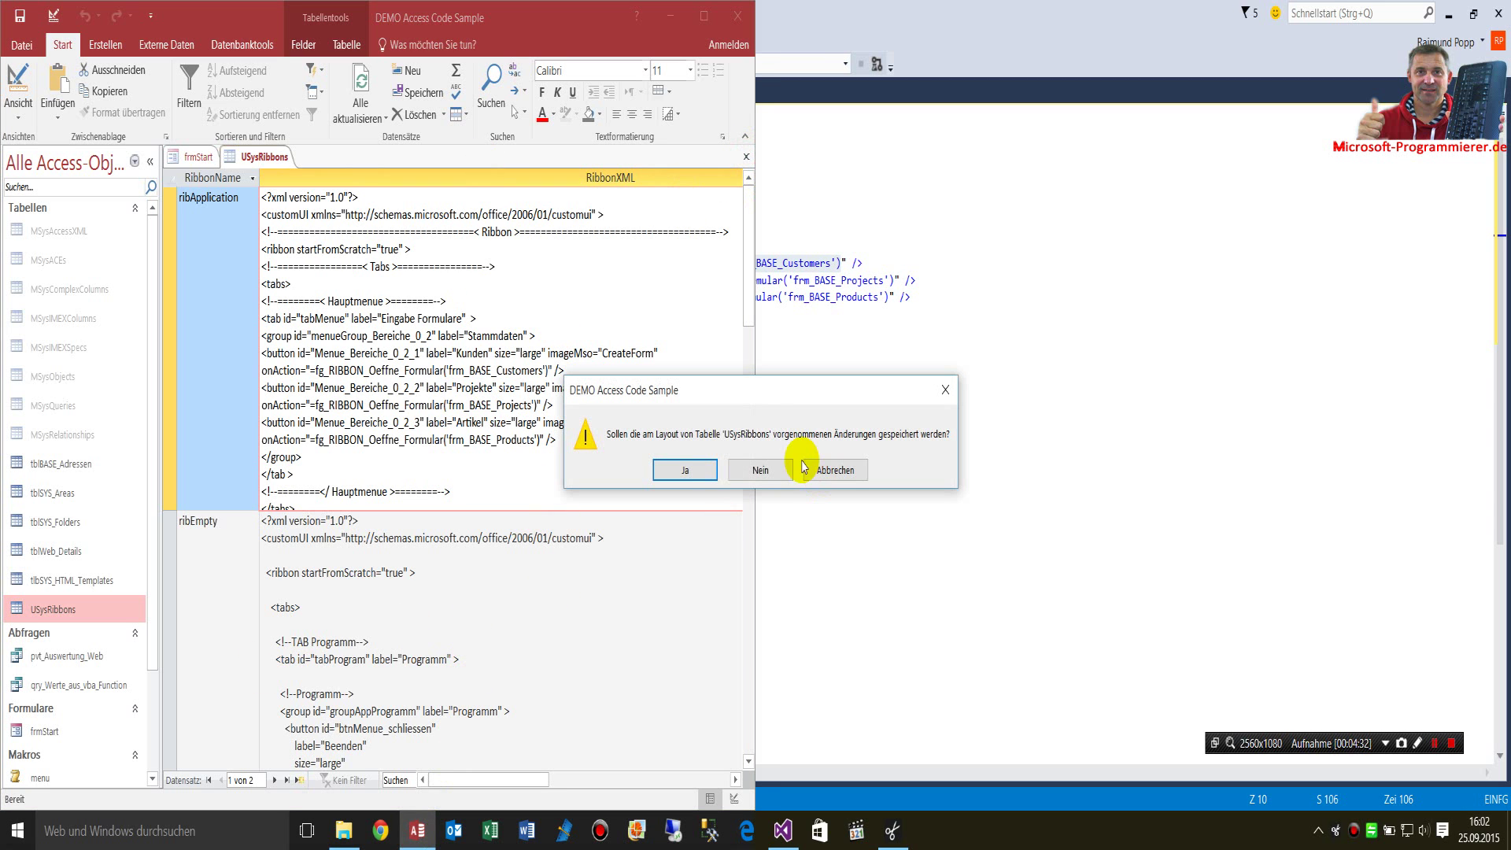
pyautogui.click(835, 469)
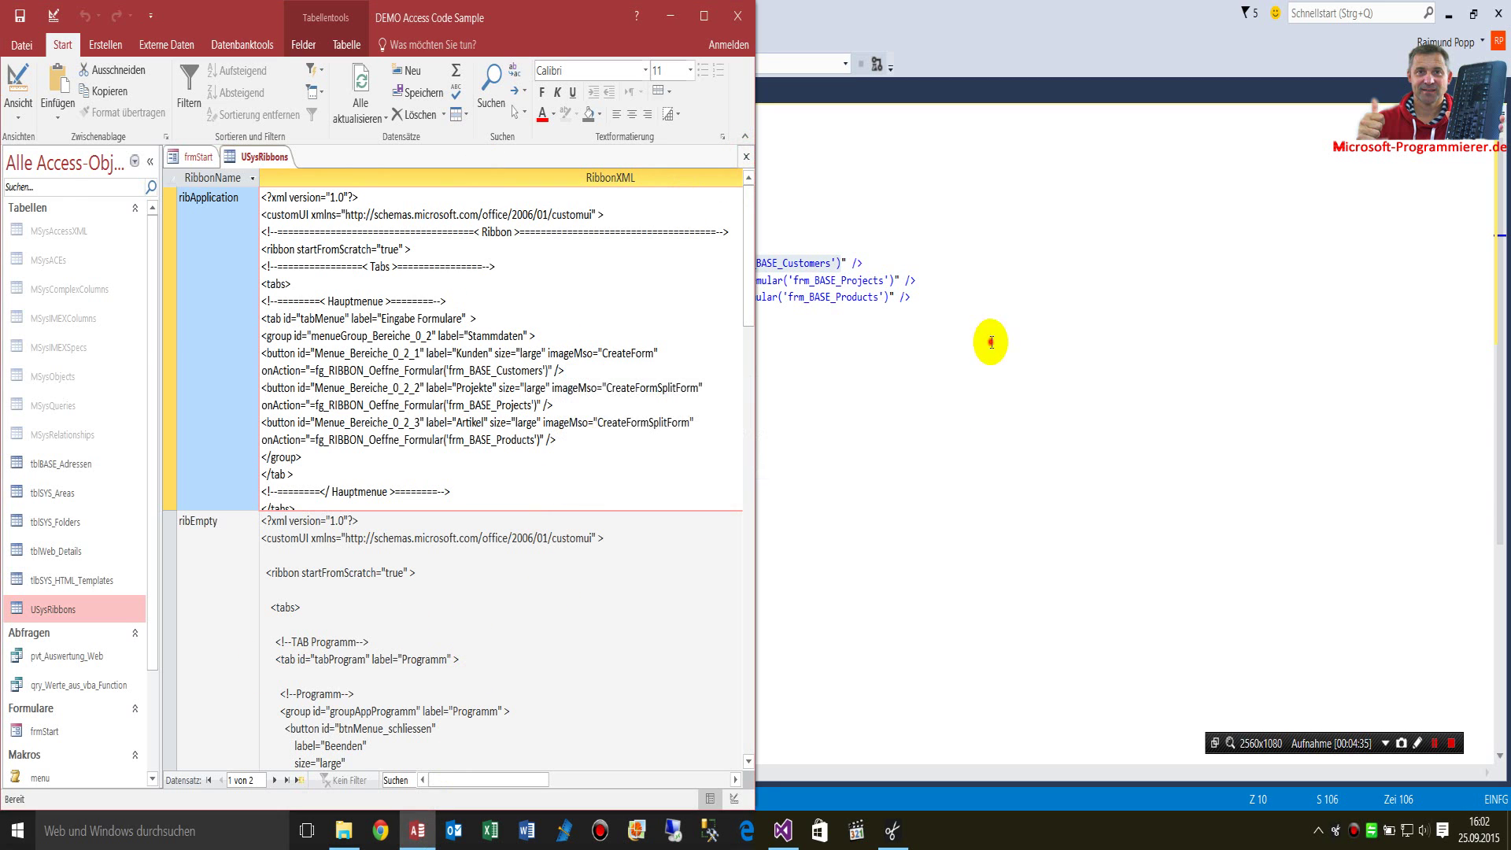
pyautogui.click(991, 341)
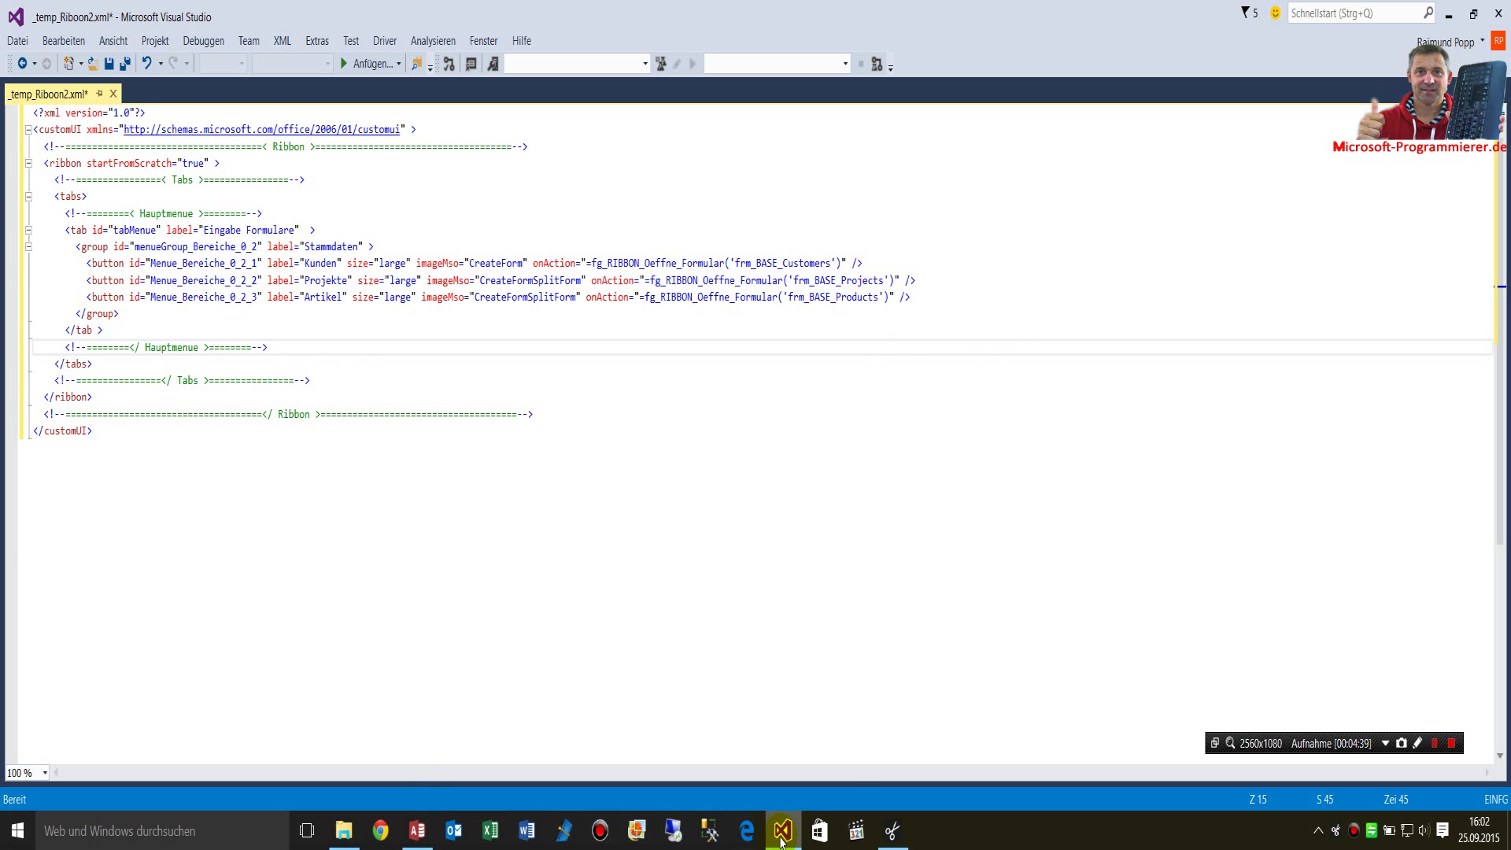
pyautogui.click(422, 842)
pyautogui.click(361, 587)
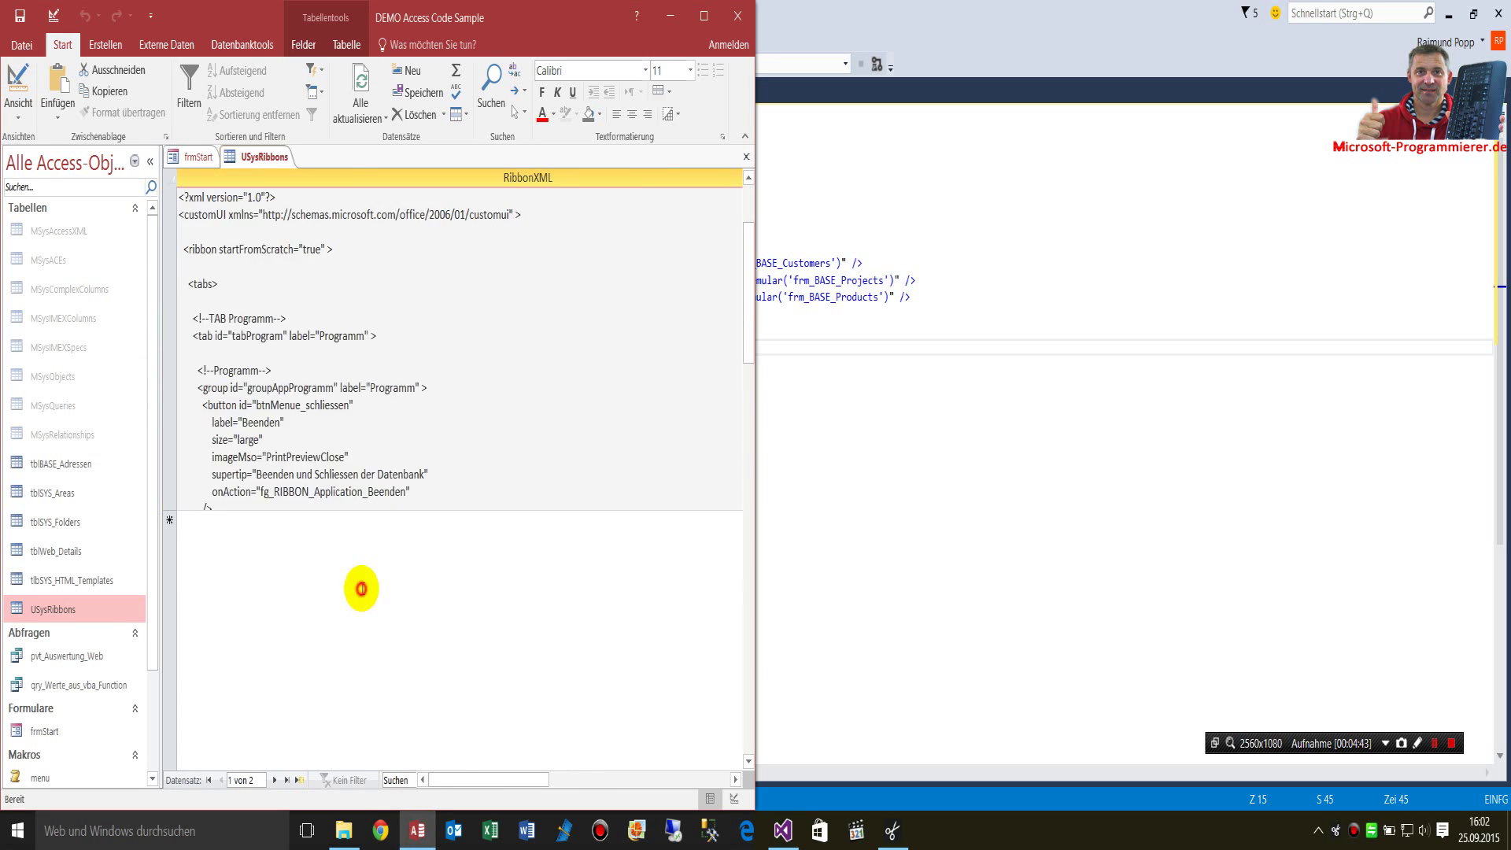
pyautogui.click(747, 162)
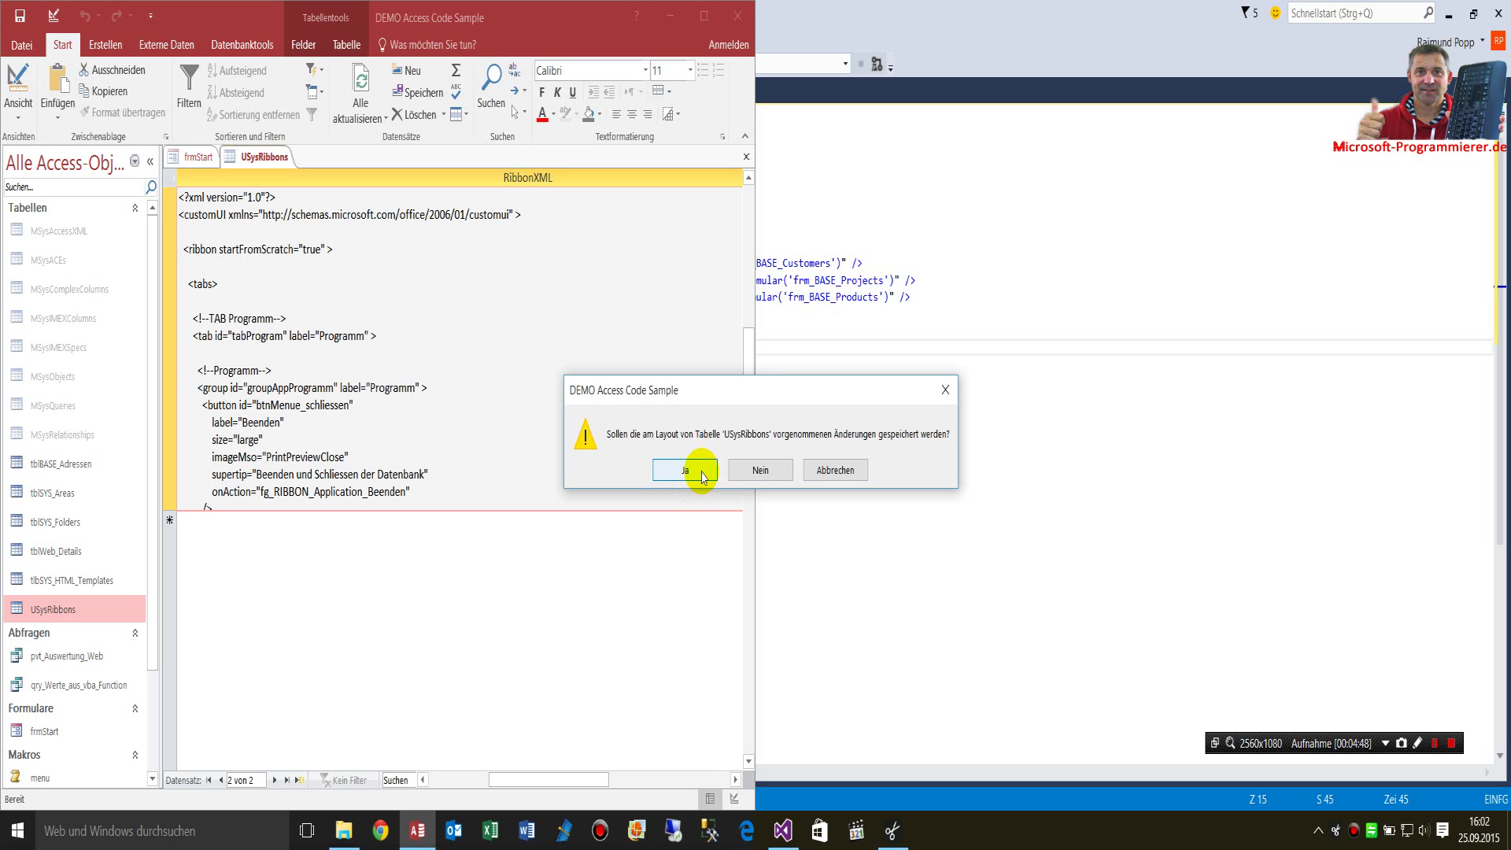
pyautogui.click(735, 470)
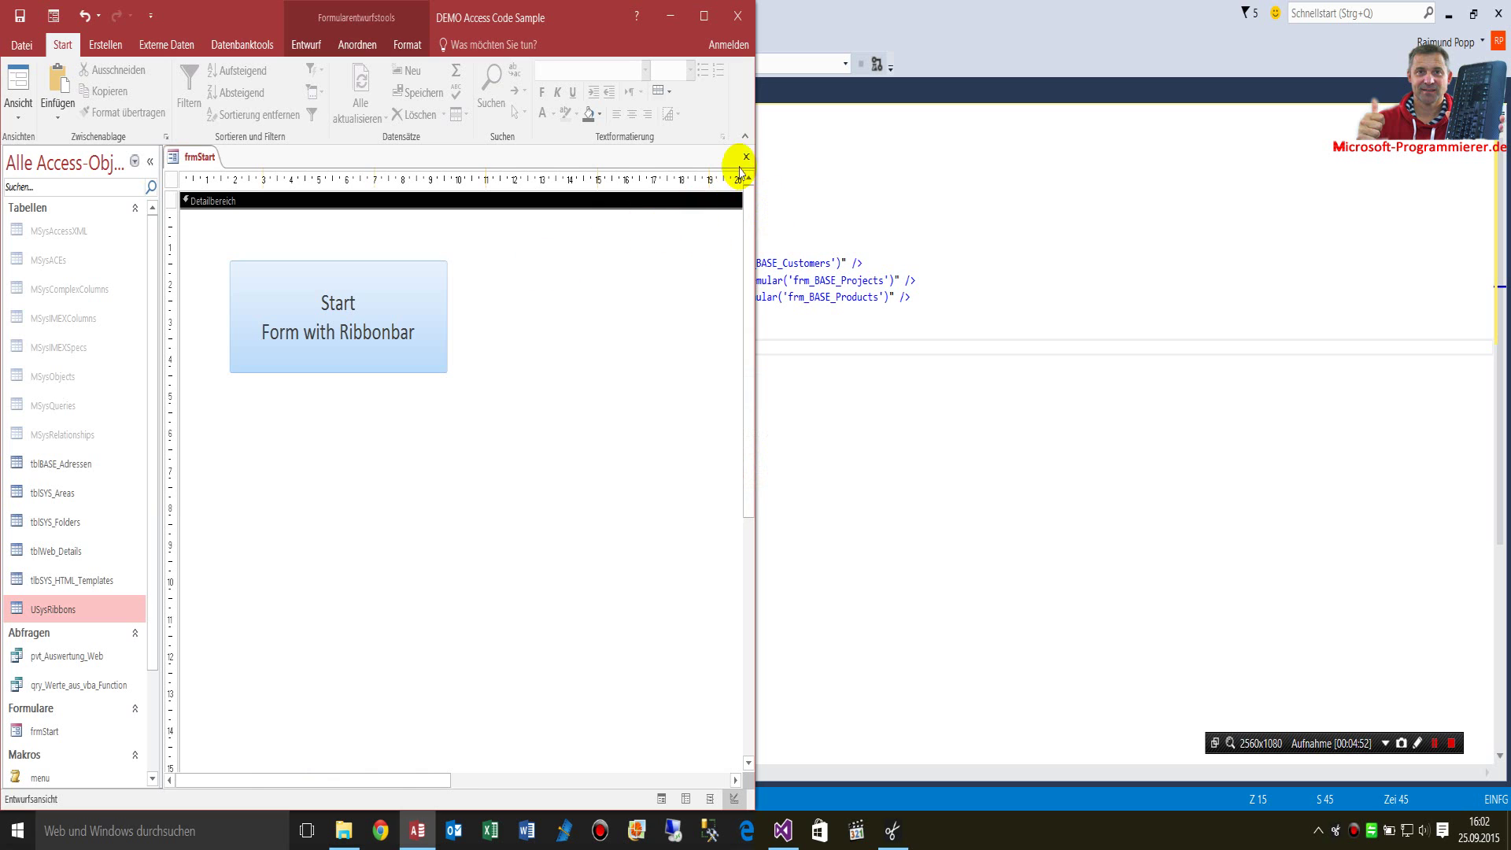
# - Set frmStart's Name des Menübands property to ribApplication in the property sheet
pyautogui.doubleClick(171, 180)
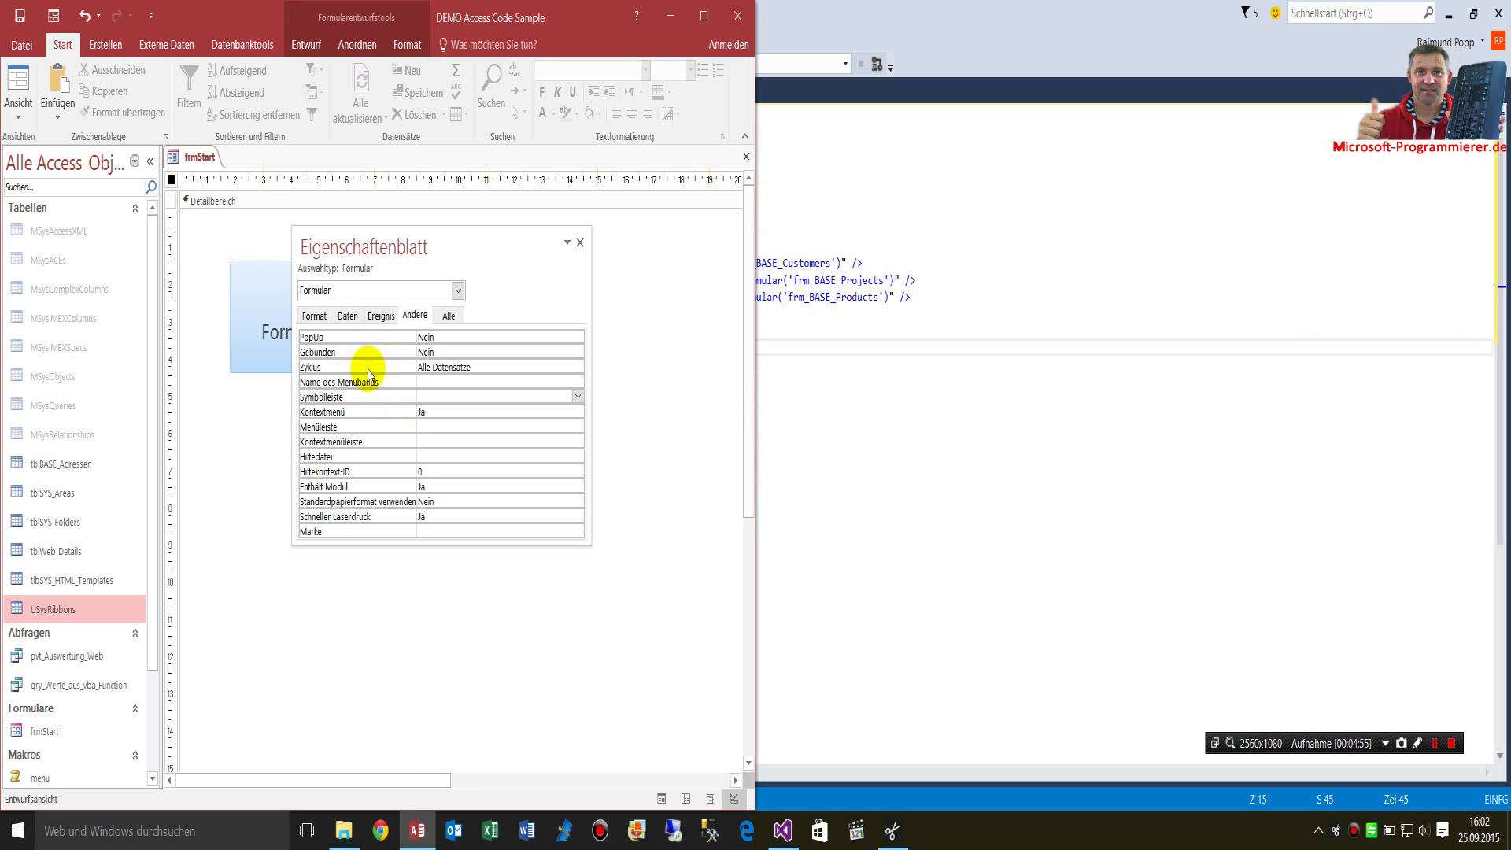
pyautogui.click(388, 381)
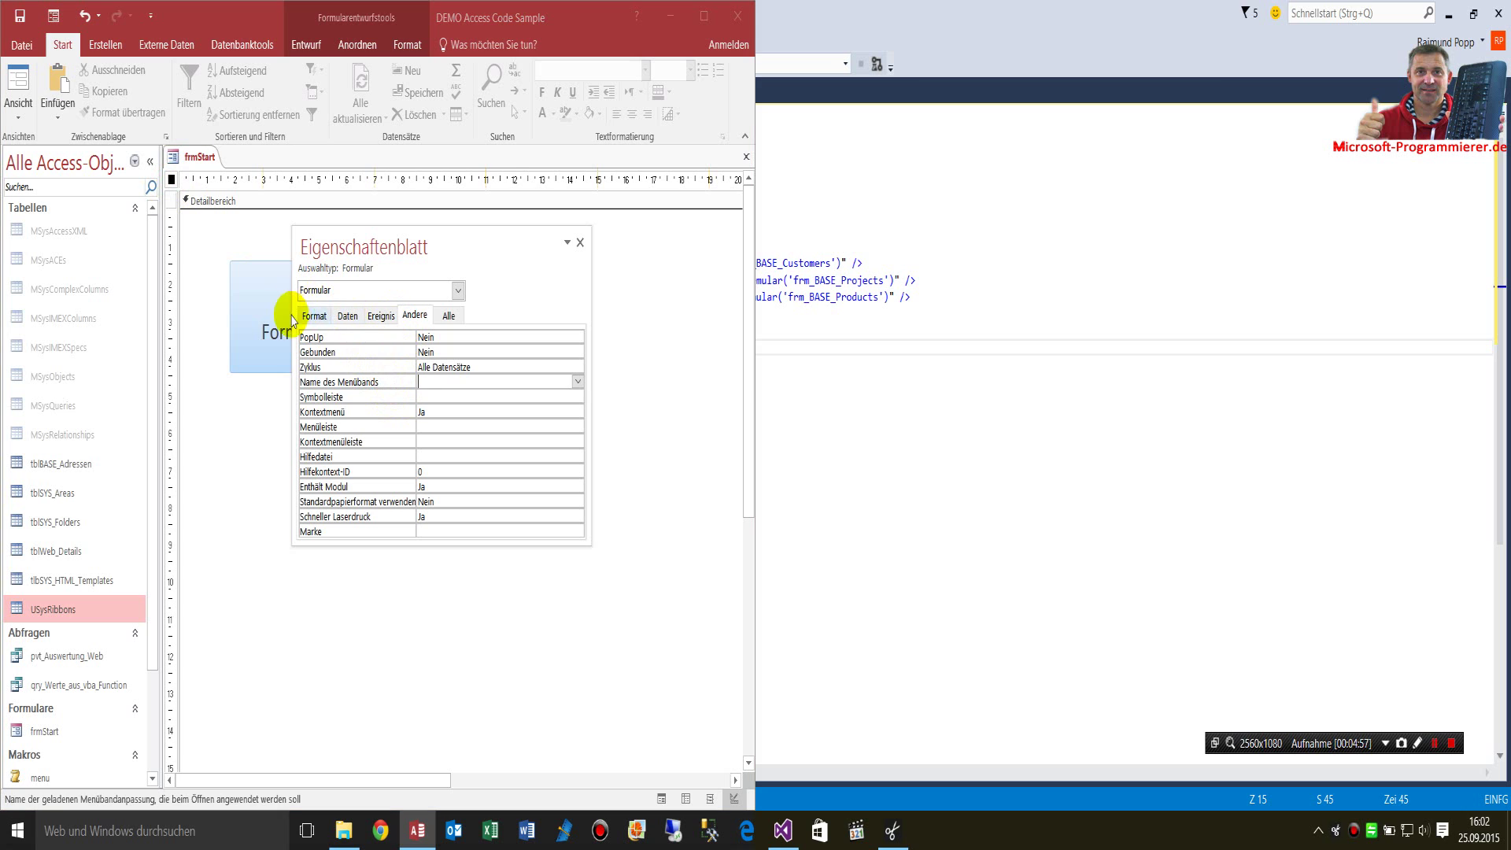
pyautogui.moveTo(324, 242); pyautogui.dragTo(246, 219)
pyautogui.click(171, 180)
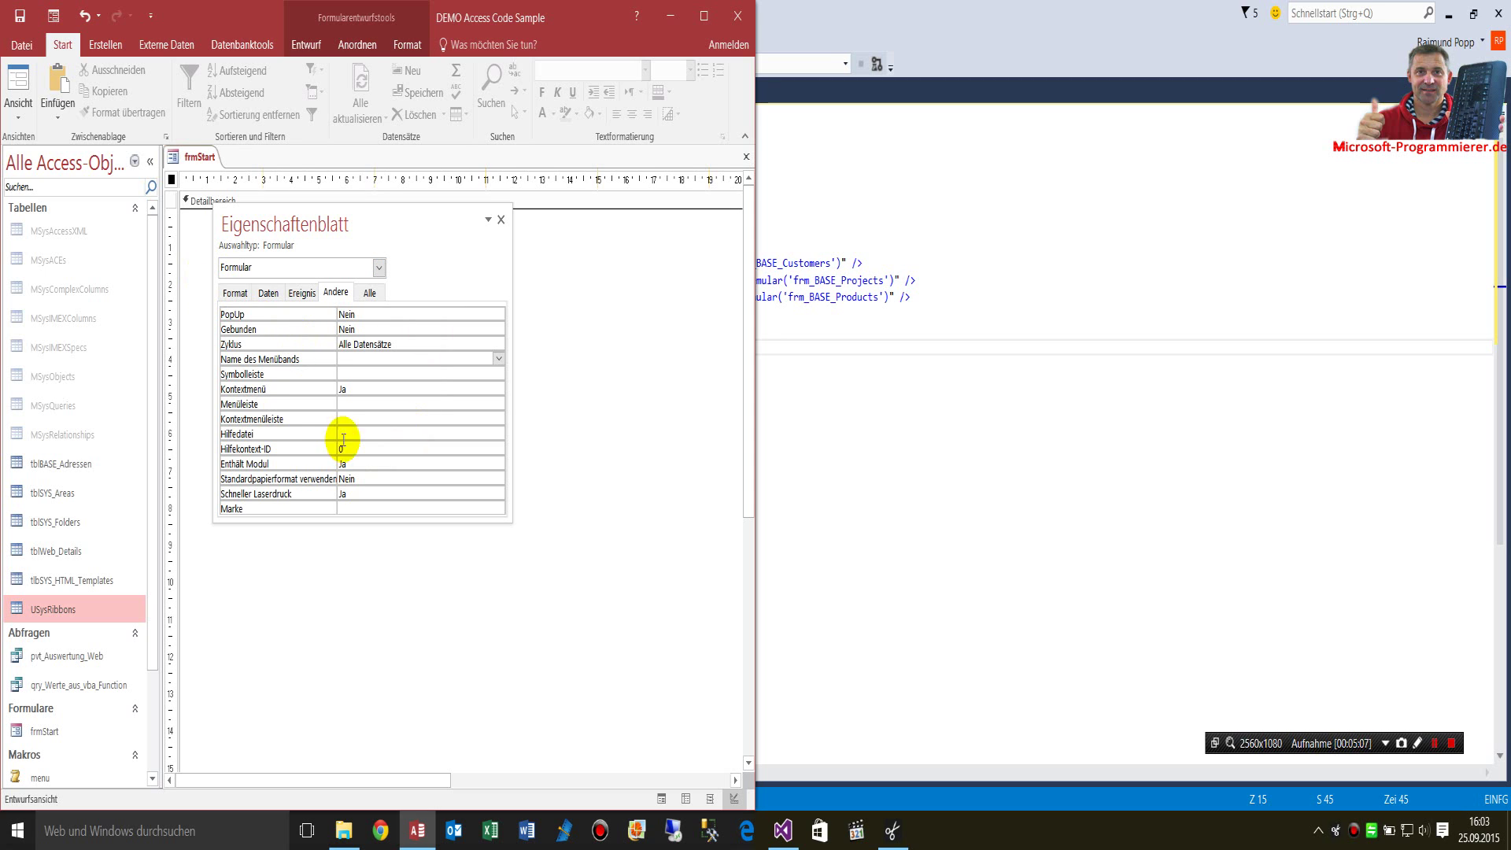
pyautogui.click(298, 368)
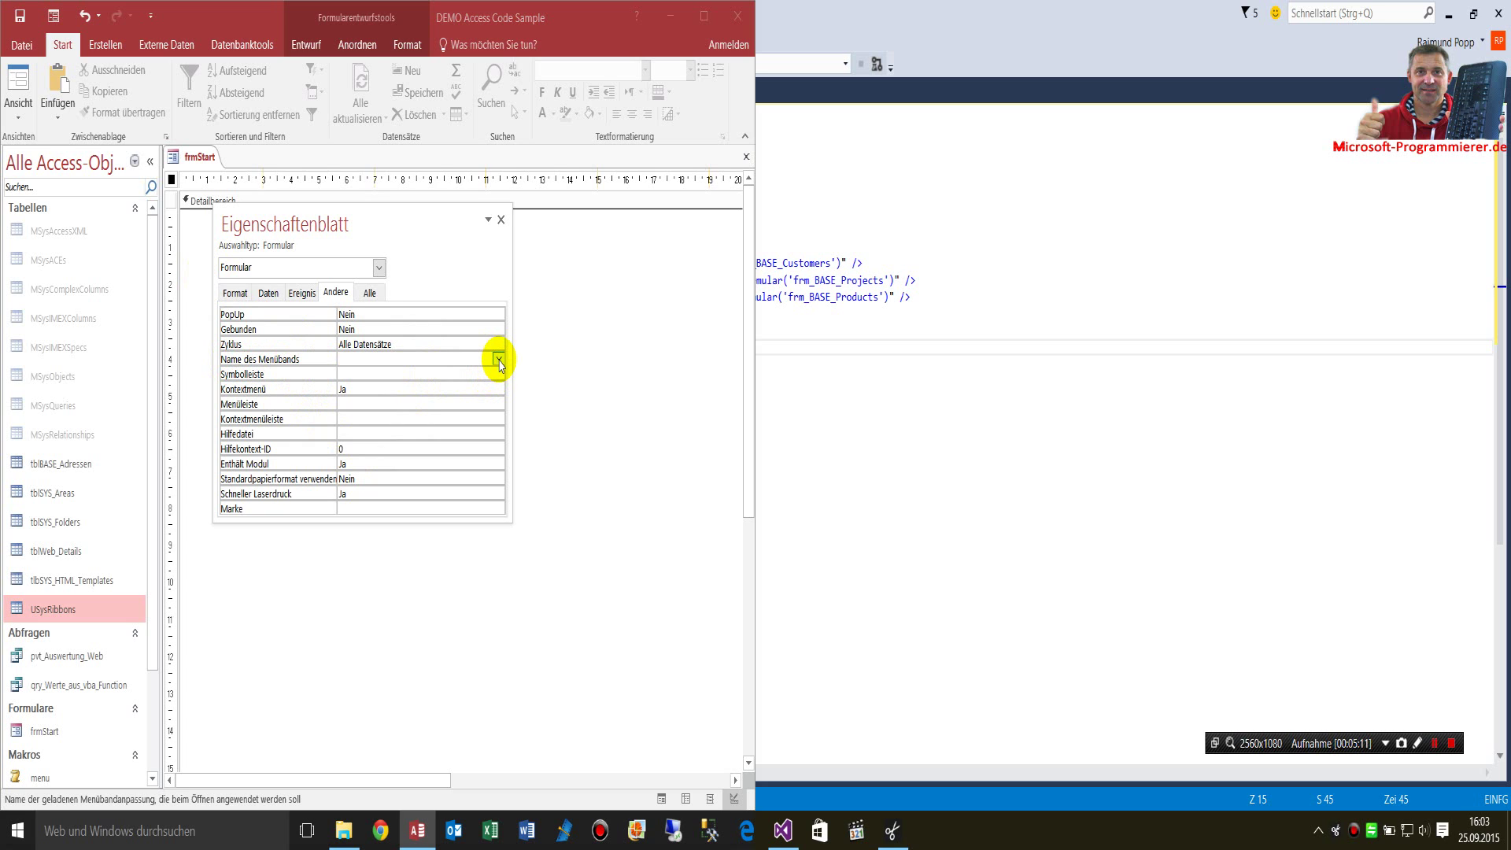
pyautogui.click(499, 359)
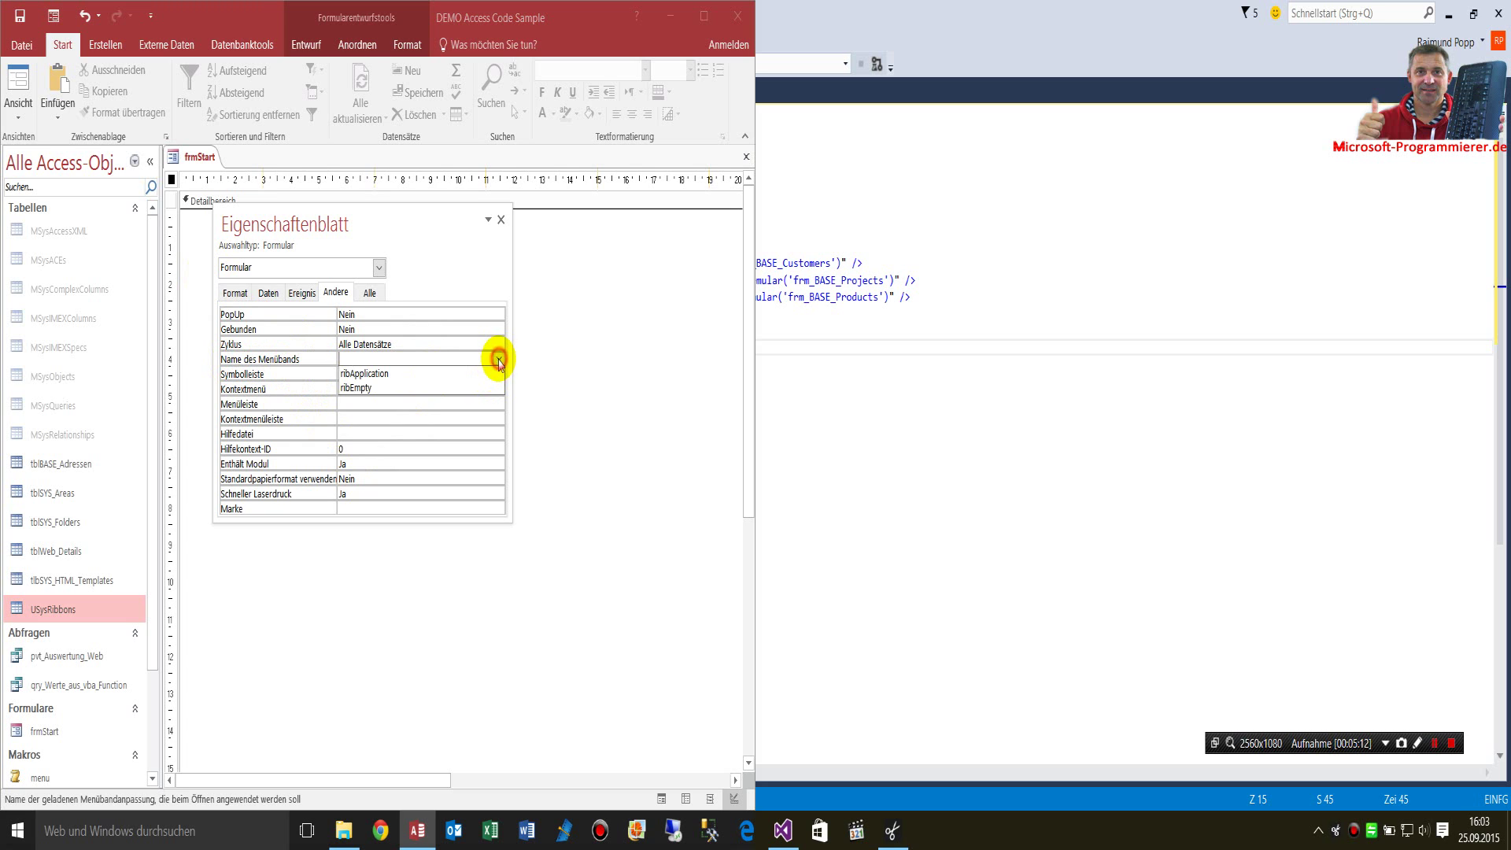
pyautogui.click(375, 380)
pyautogui.click(560, 276)
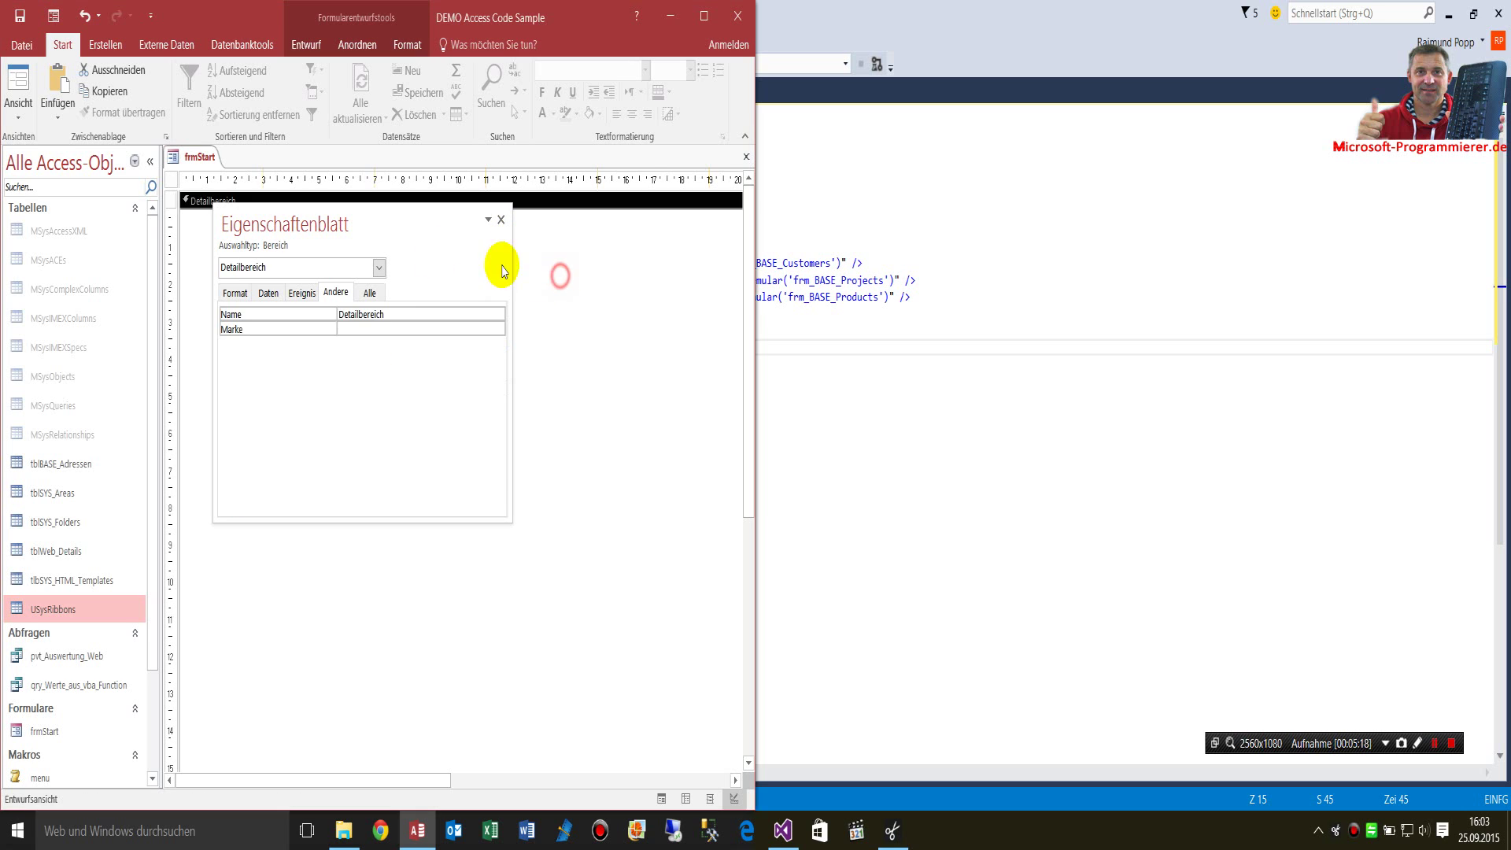
# - Run frmStart to show the Eingabe Formulare ribbon, with Visual Studio snapped beside Access
pyautogui.click(33, 96)
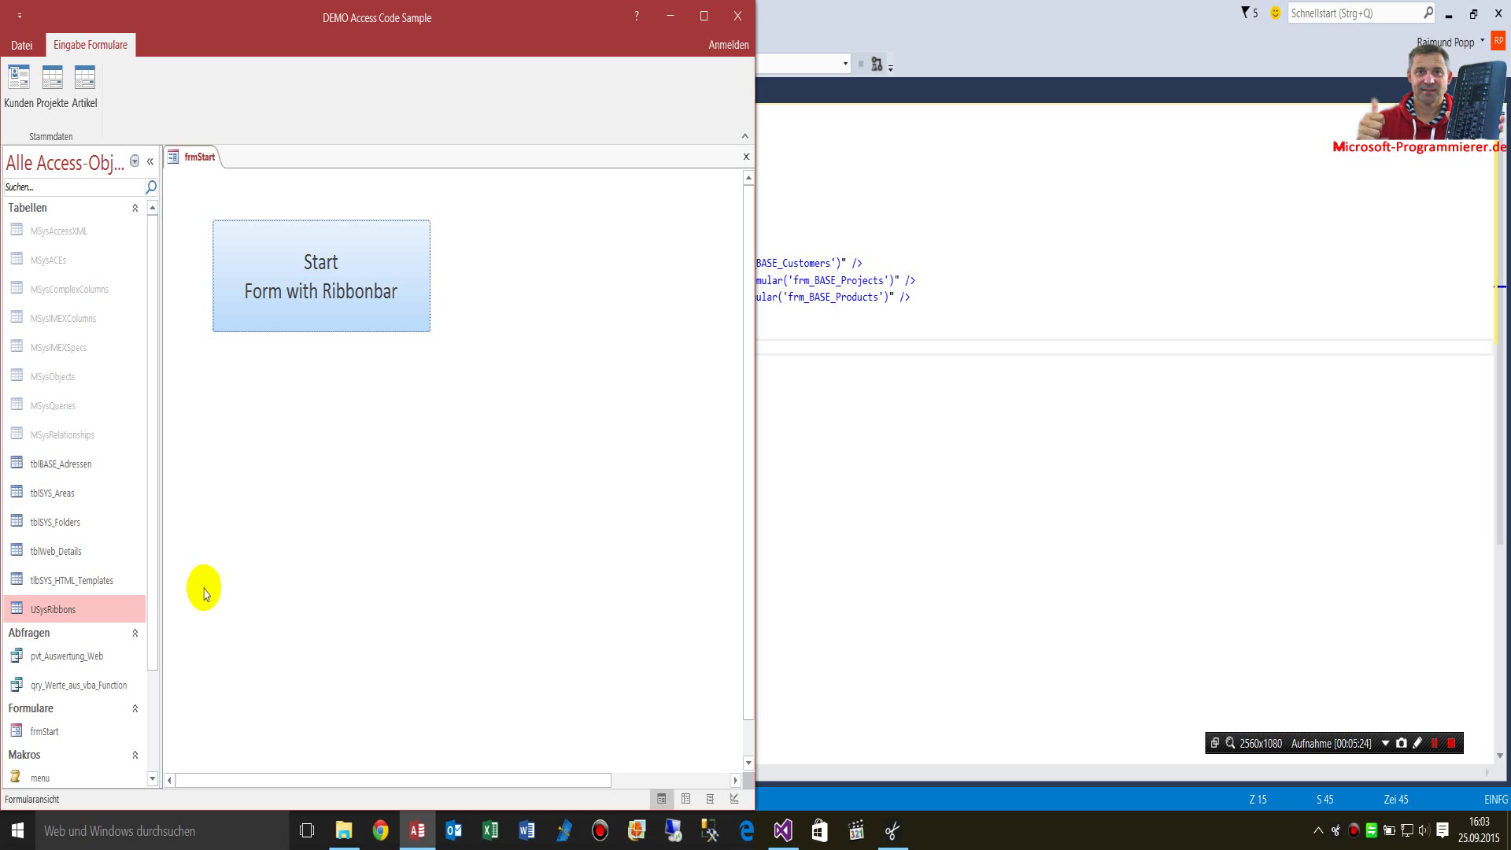
pyautogui.moveTo(149, 600); pyautogui.dragTo(149, 728)
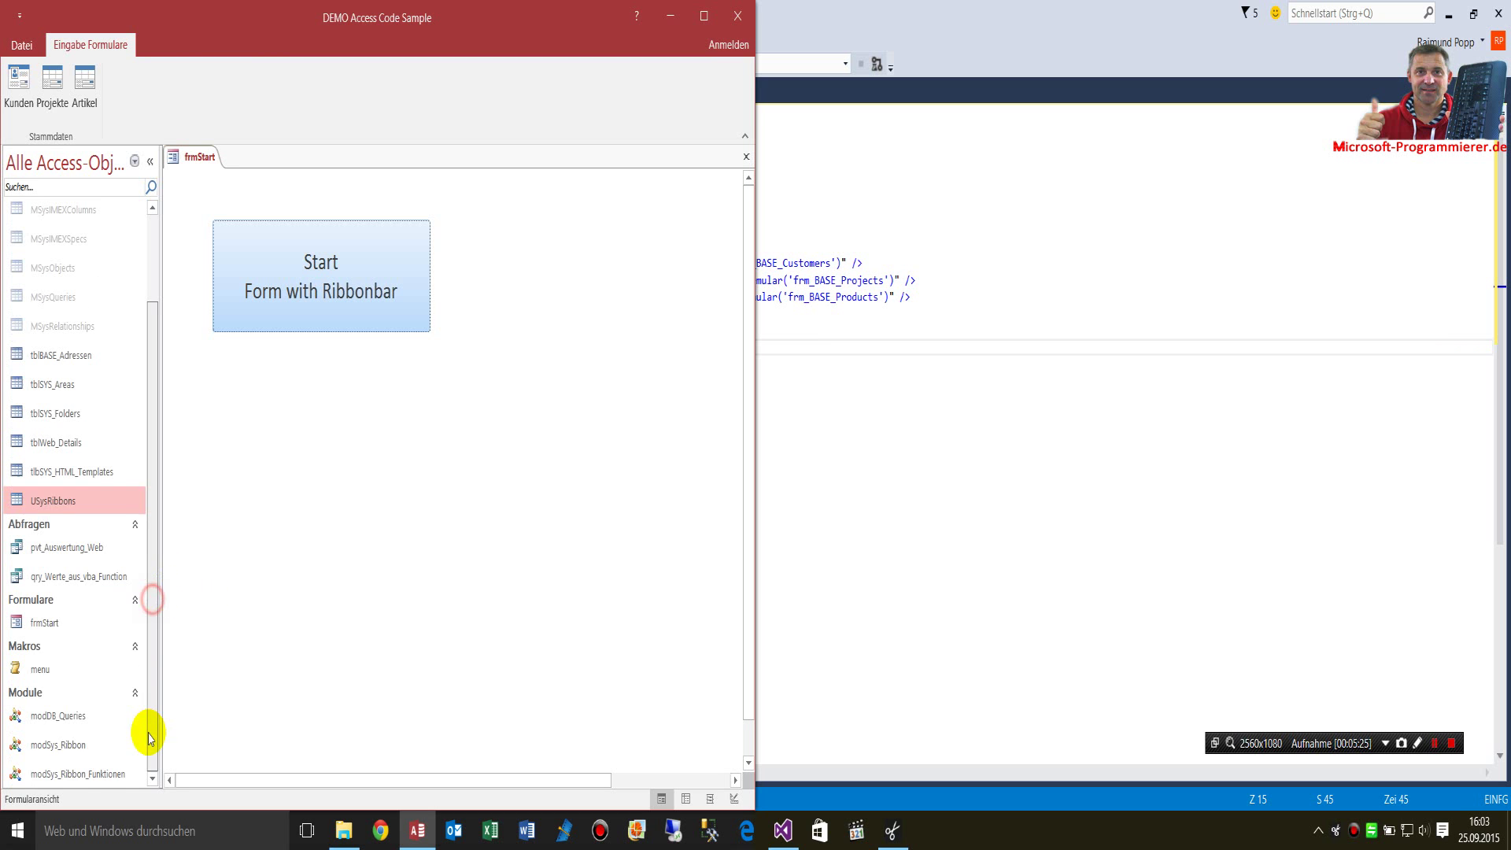
pyautogui.click(862, 8)
pyautogui.moveTo(862, 7); pyautogui.dragTo(1499, 4)
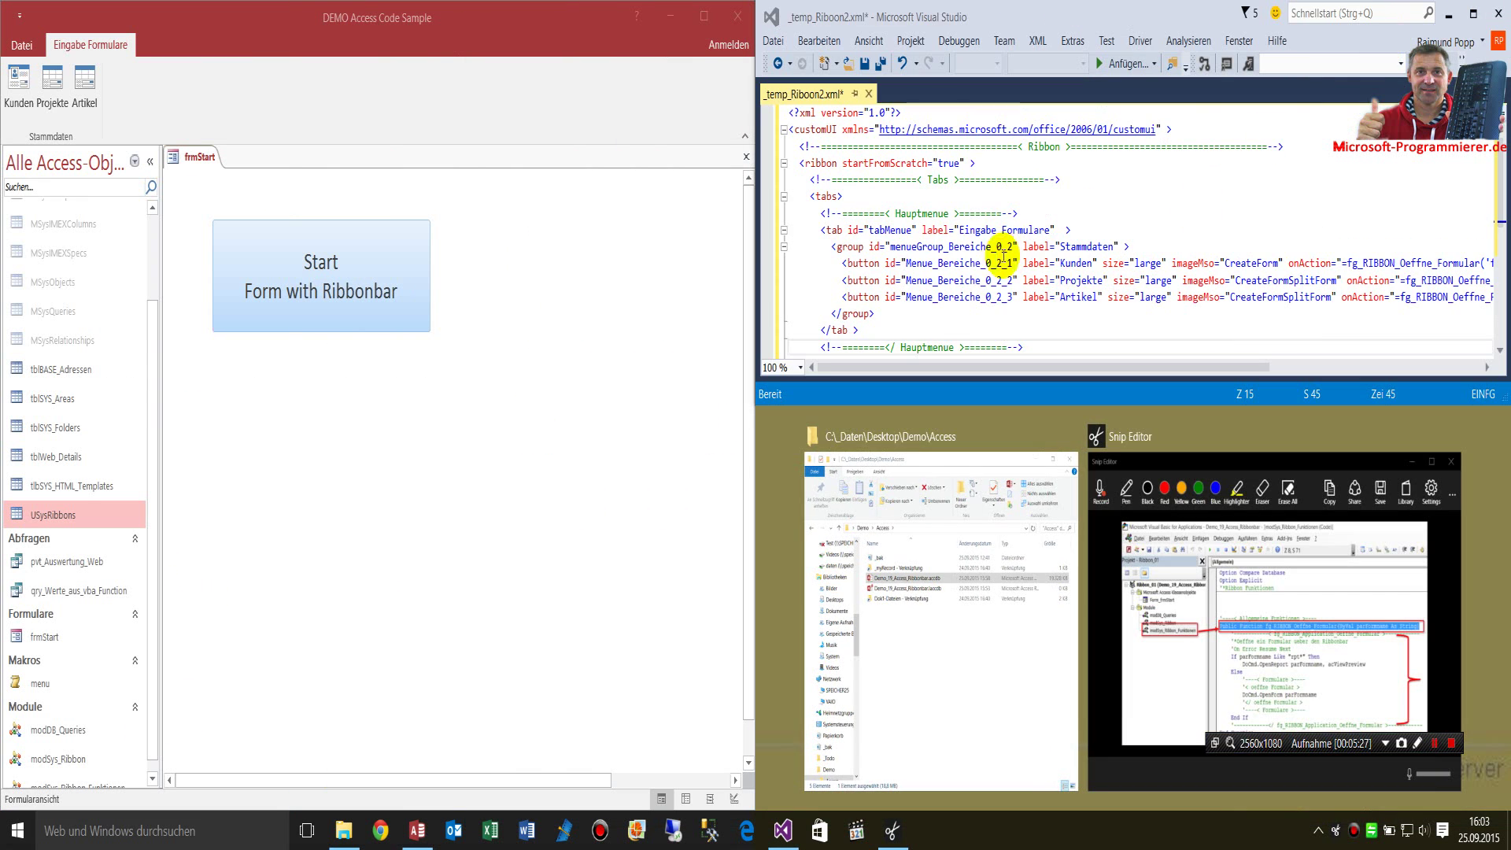
# - Select fg_RIBBON_Oeffne_Formular in the XML onAction, then bring up modSys_Ribbon's menu
pyautogui.doubleClick(1397, 264)
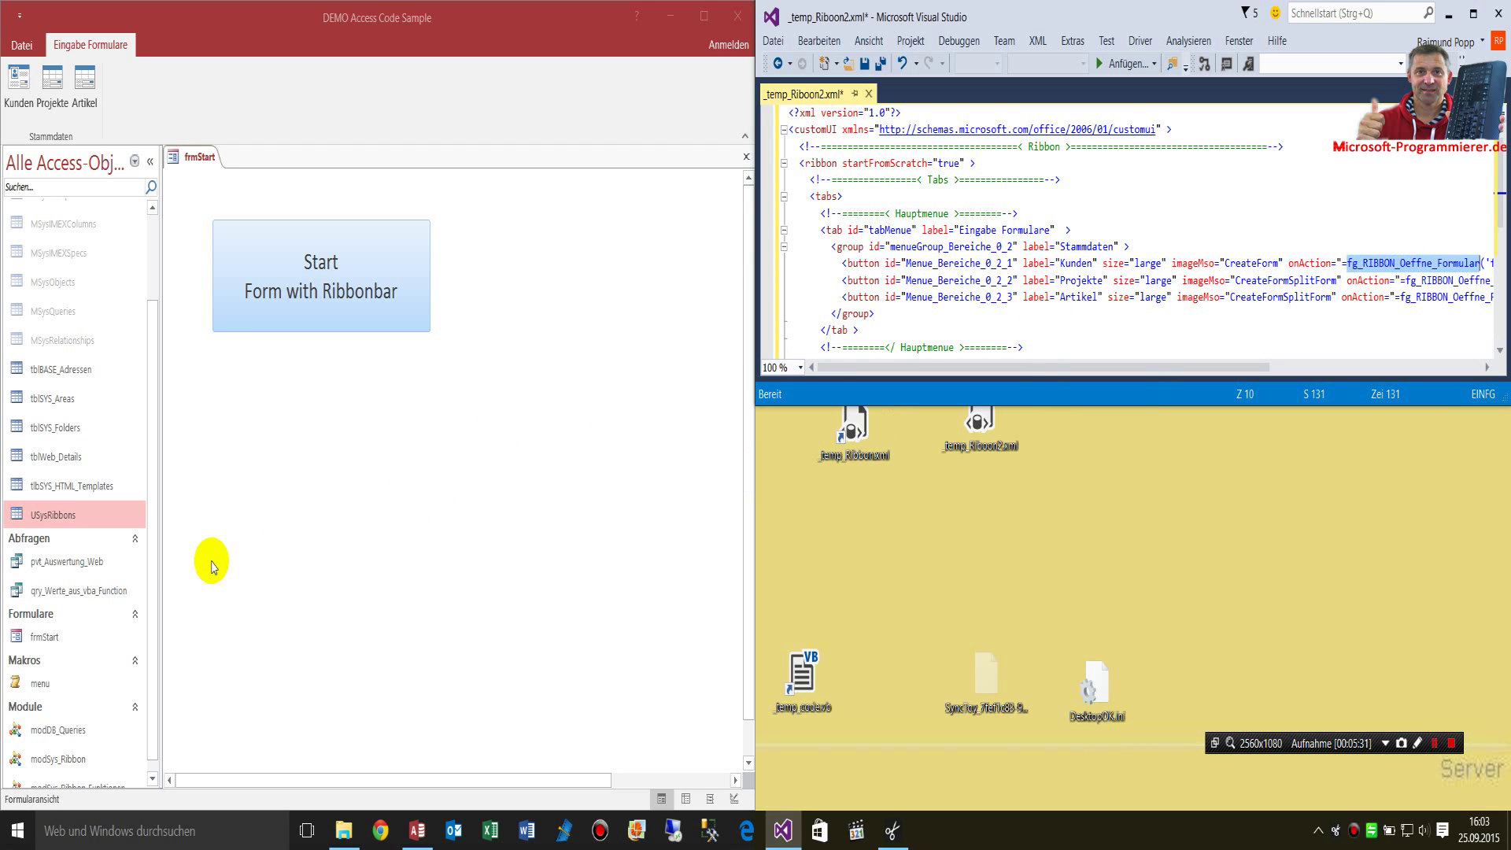
pyautogui.click(151, 635)
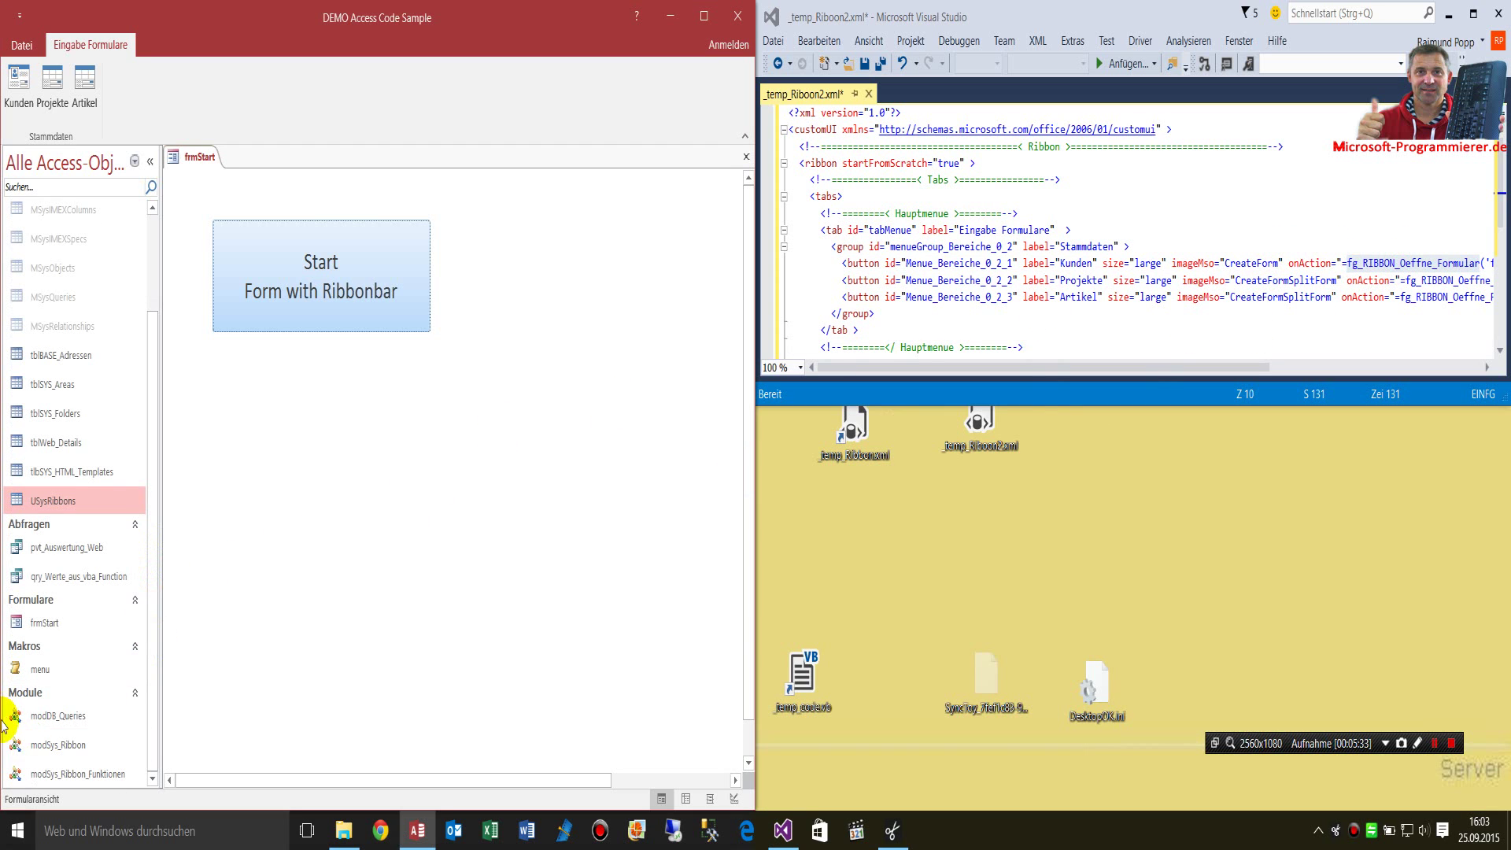
pyautogui.rightClick(82, 750)
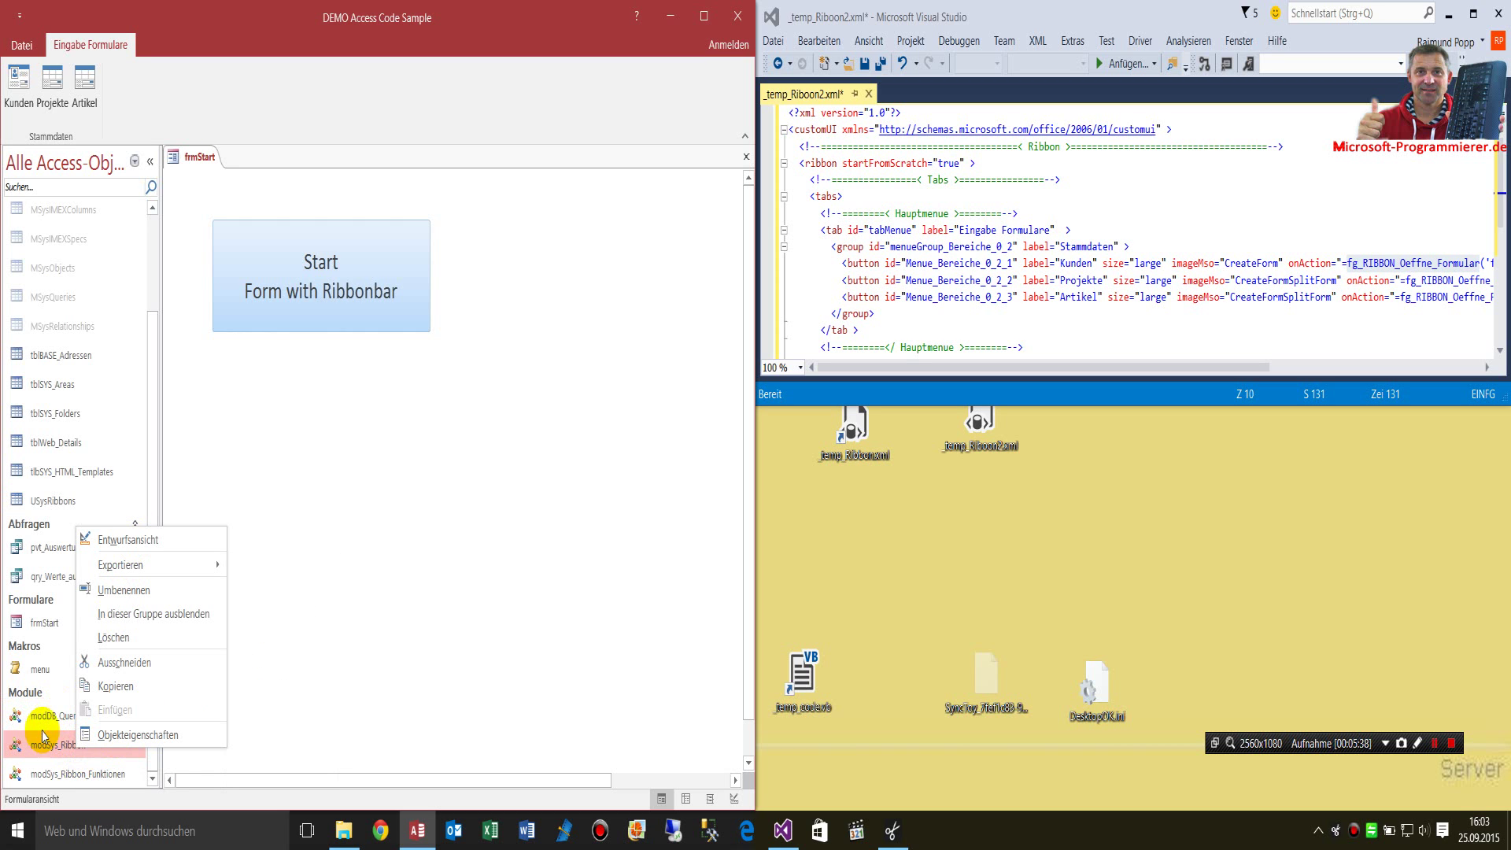
# - Open the VBA editor on the left half and show the modSys_Ribbon_Funktionen module
pyautogui.click(119, 540)
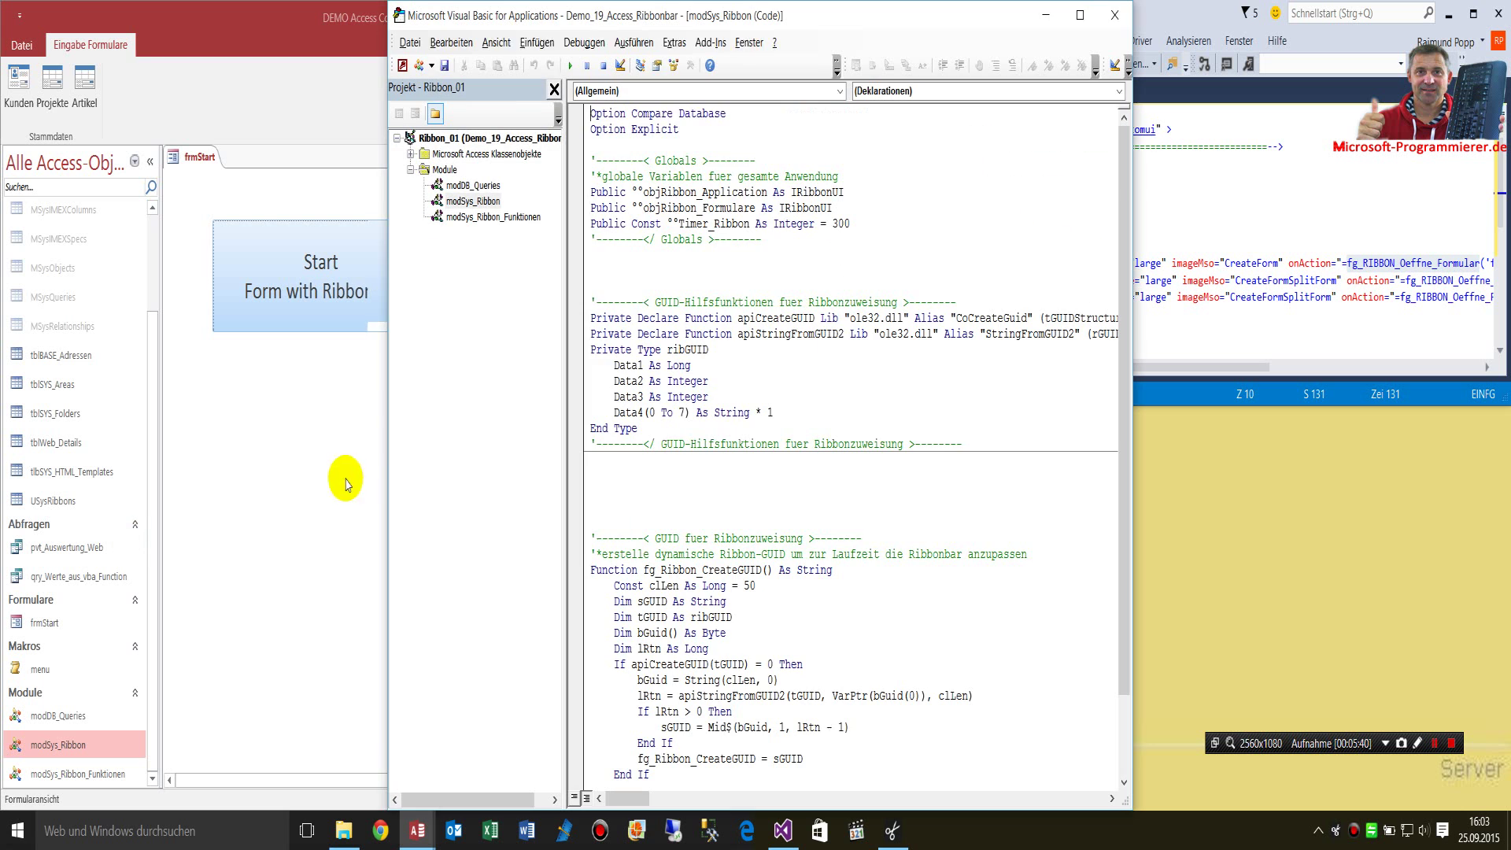
pyautogui.moveTo(640, 17); pyautogui.dragTo(2, 76)
pyautogui.click(967, 16)
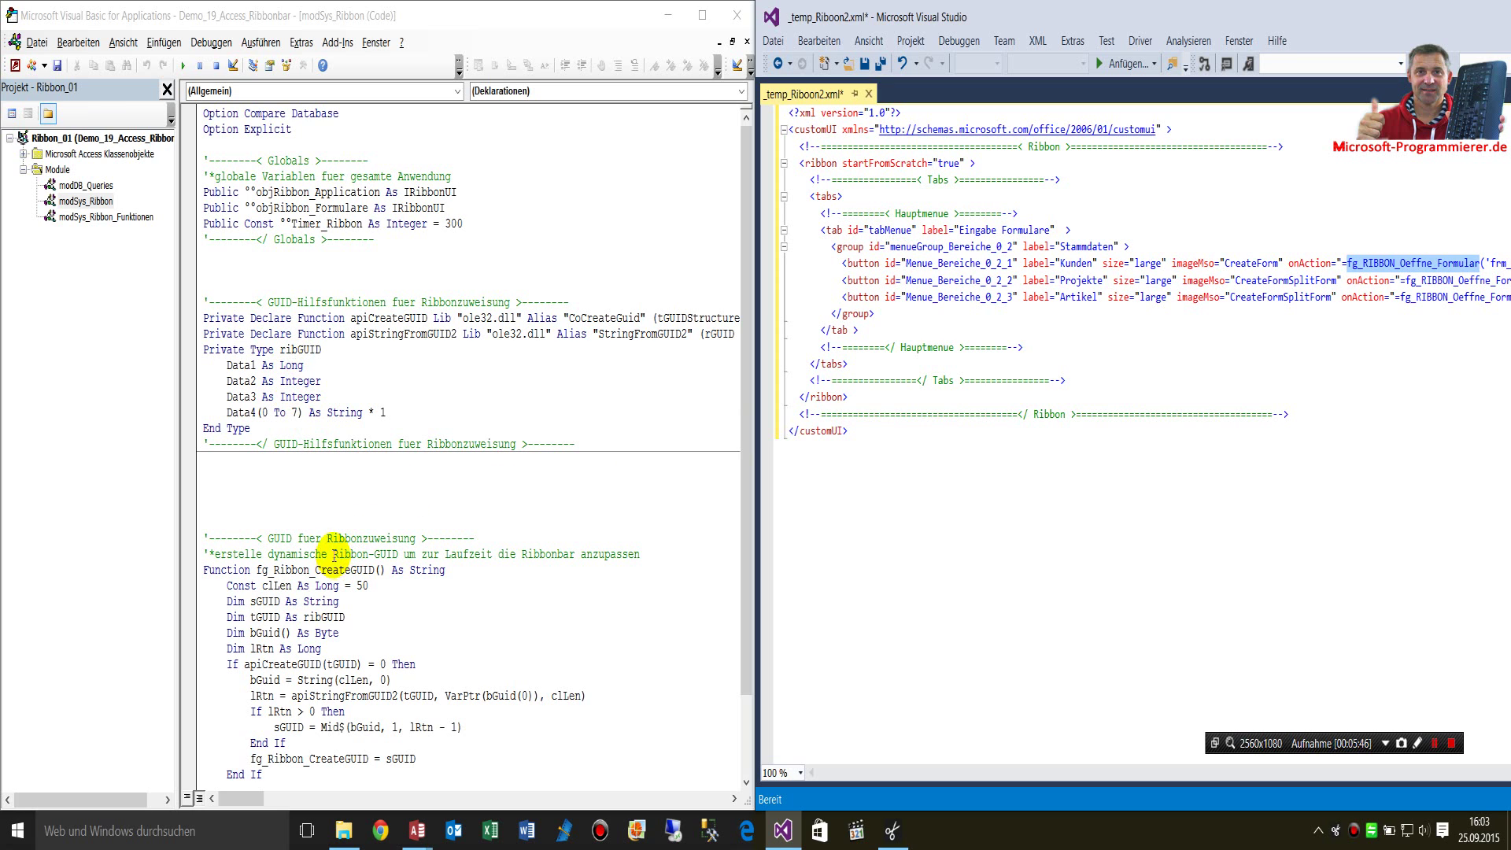
pyautogui.doubleClick(99, 218)
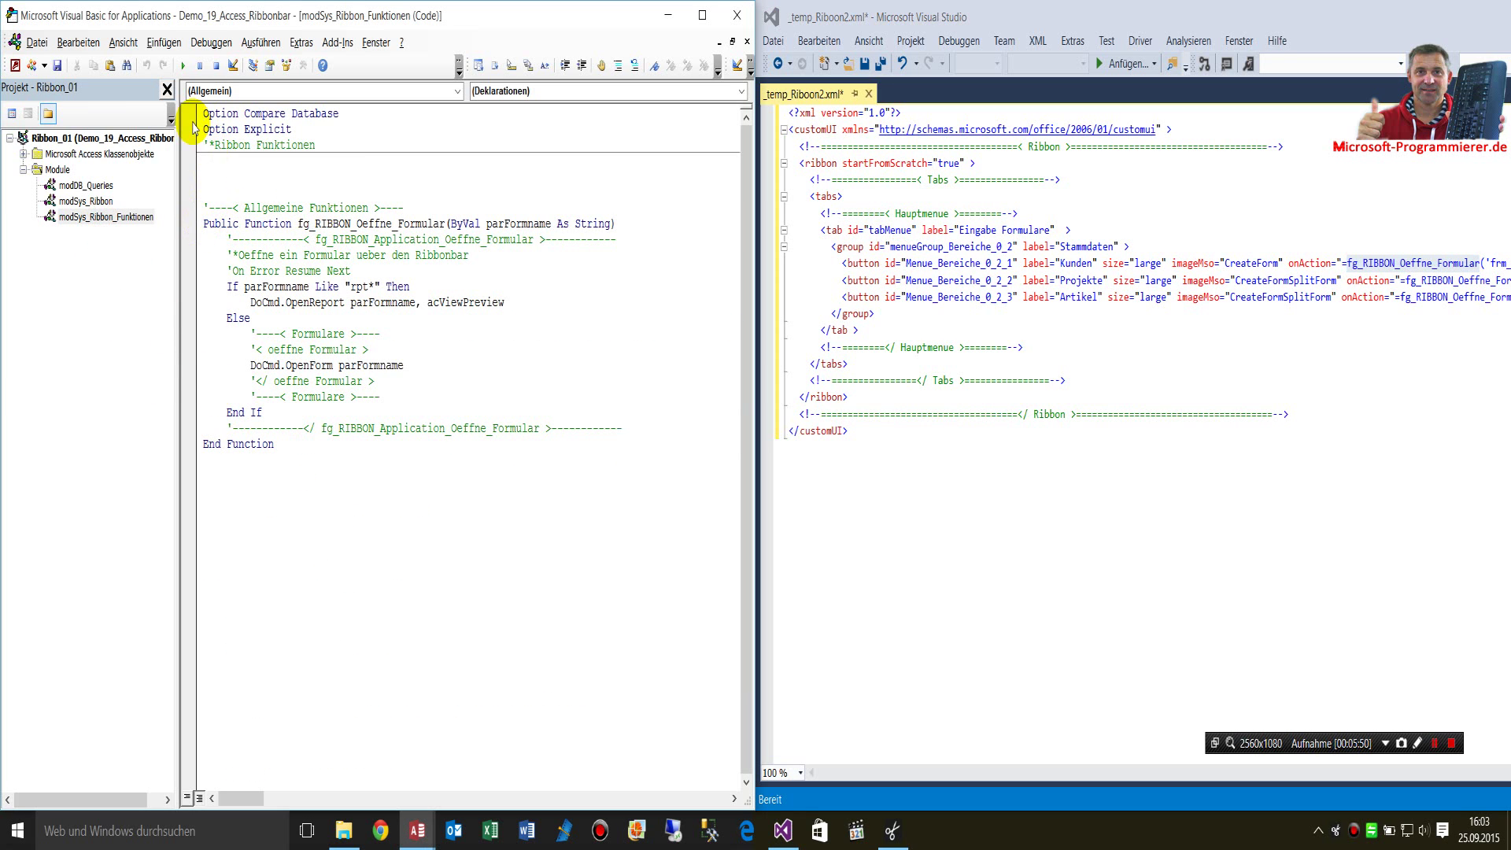
# - Review the fg_RIBBON_Oeffne_Formular function declaration and its parameter
pyautogui.moveTo(203, 114); pyautogui.dragTo(333, 471)
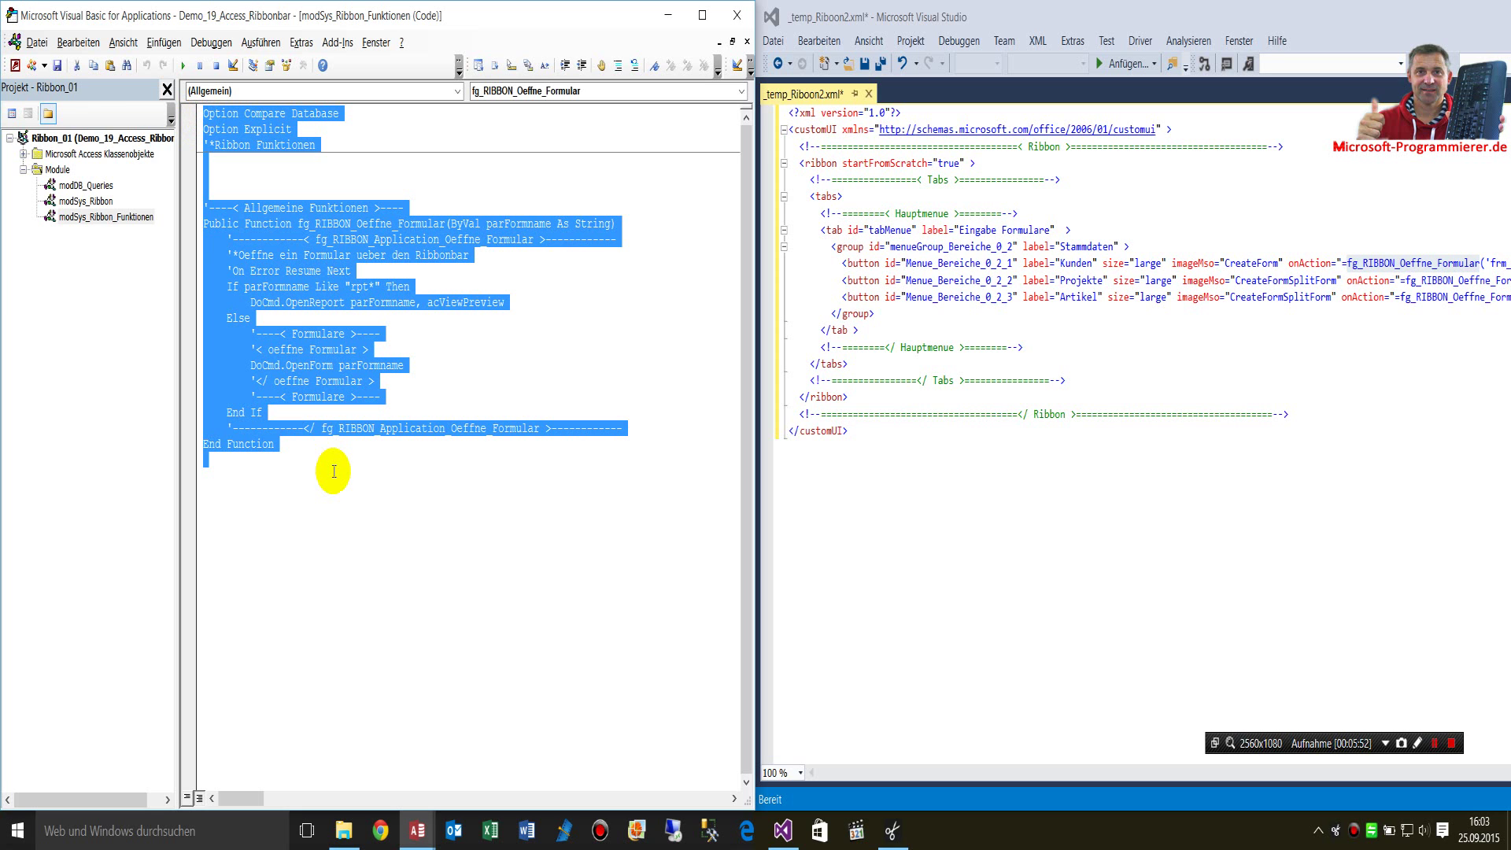
pyautogui.click(359, 553)
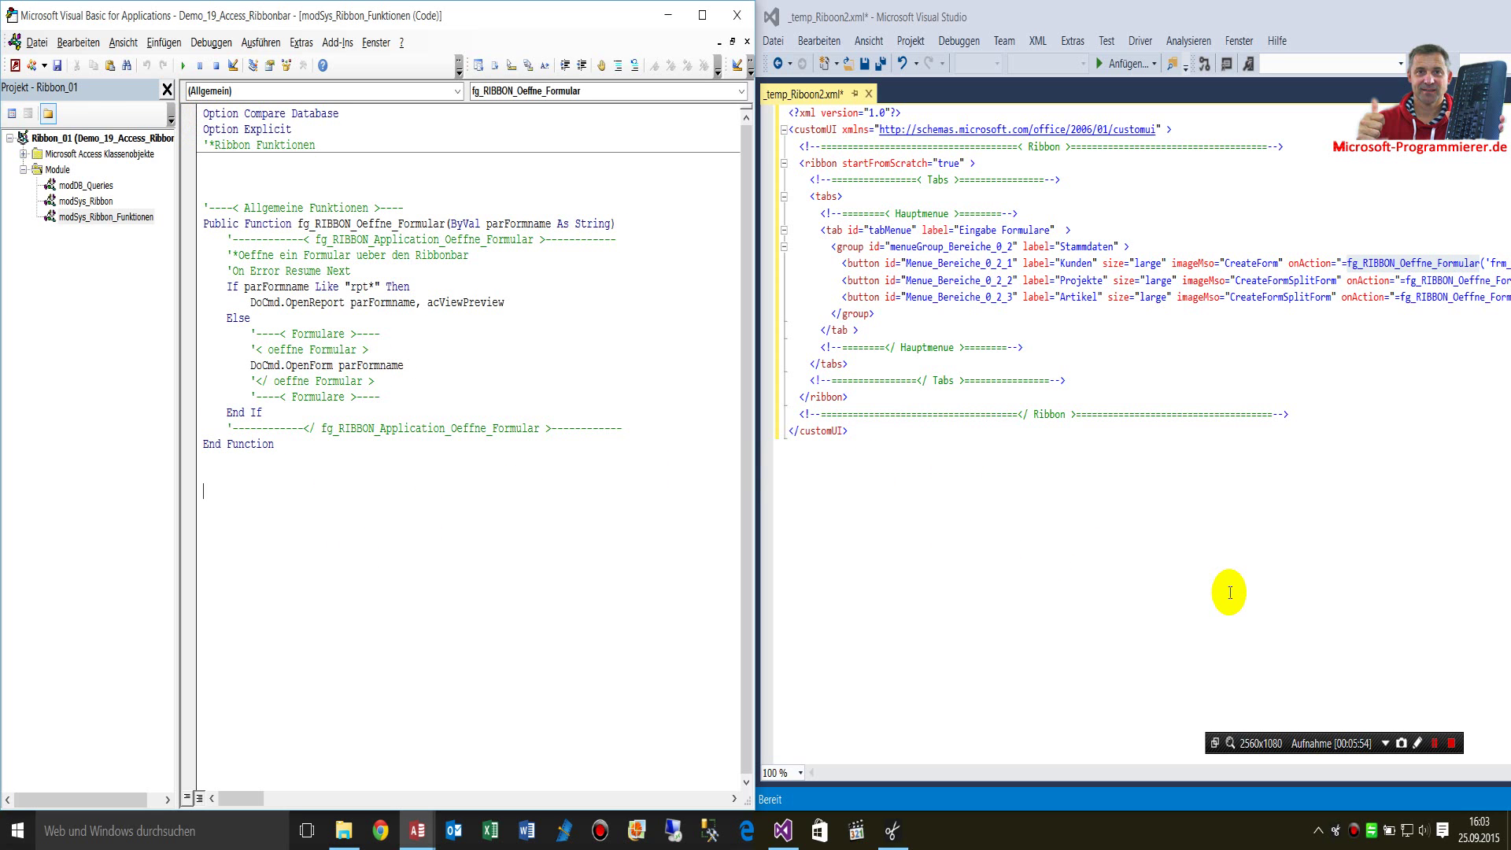
pyautogui.click(480, 556)
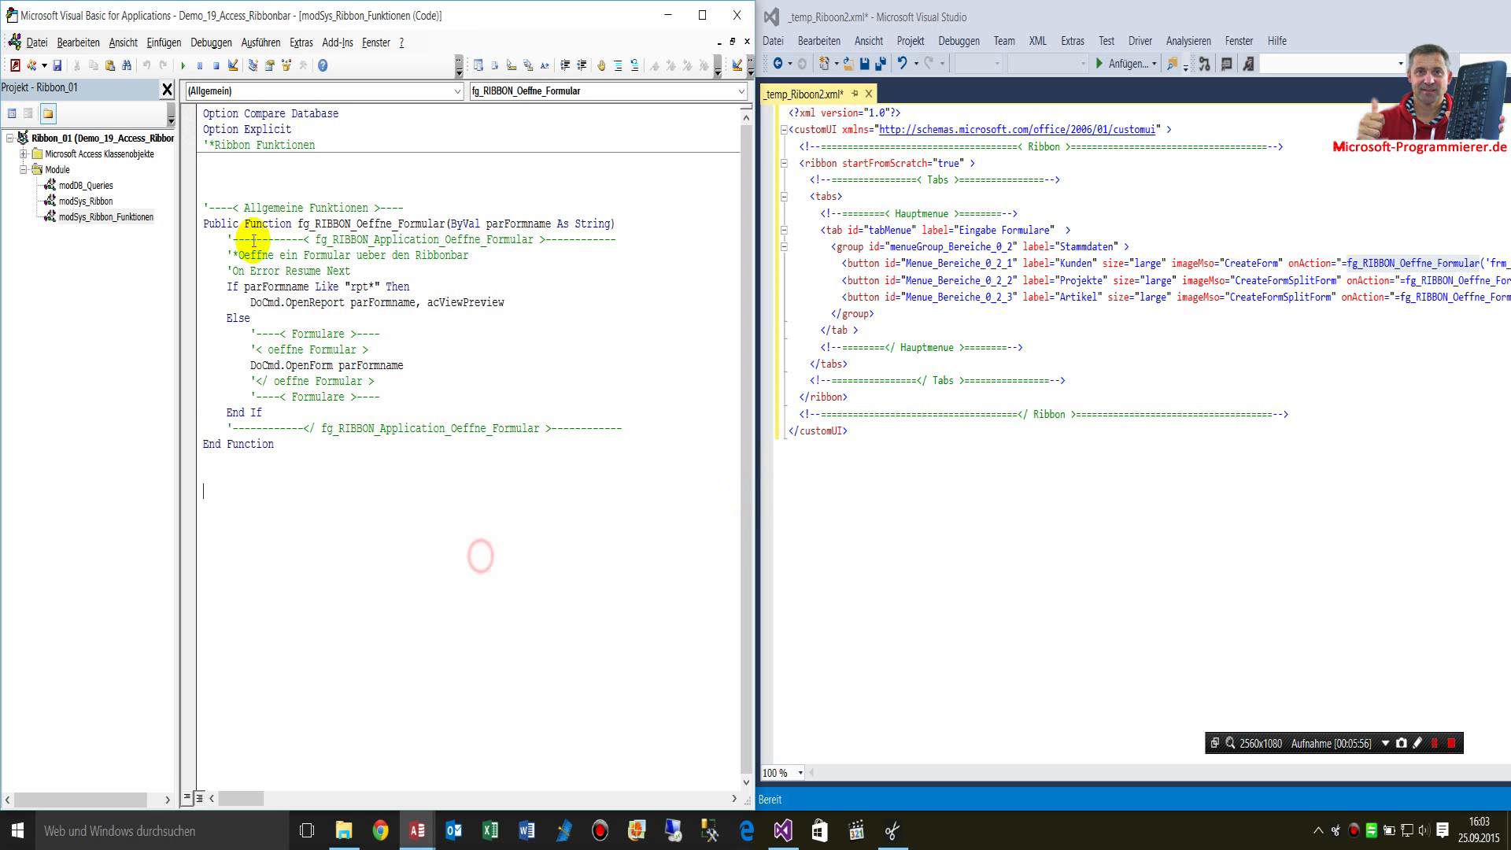
pyautogui.doubleClick(268, 224)
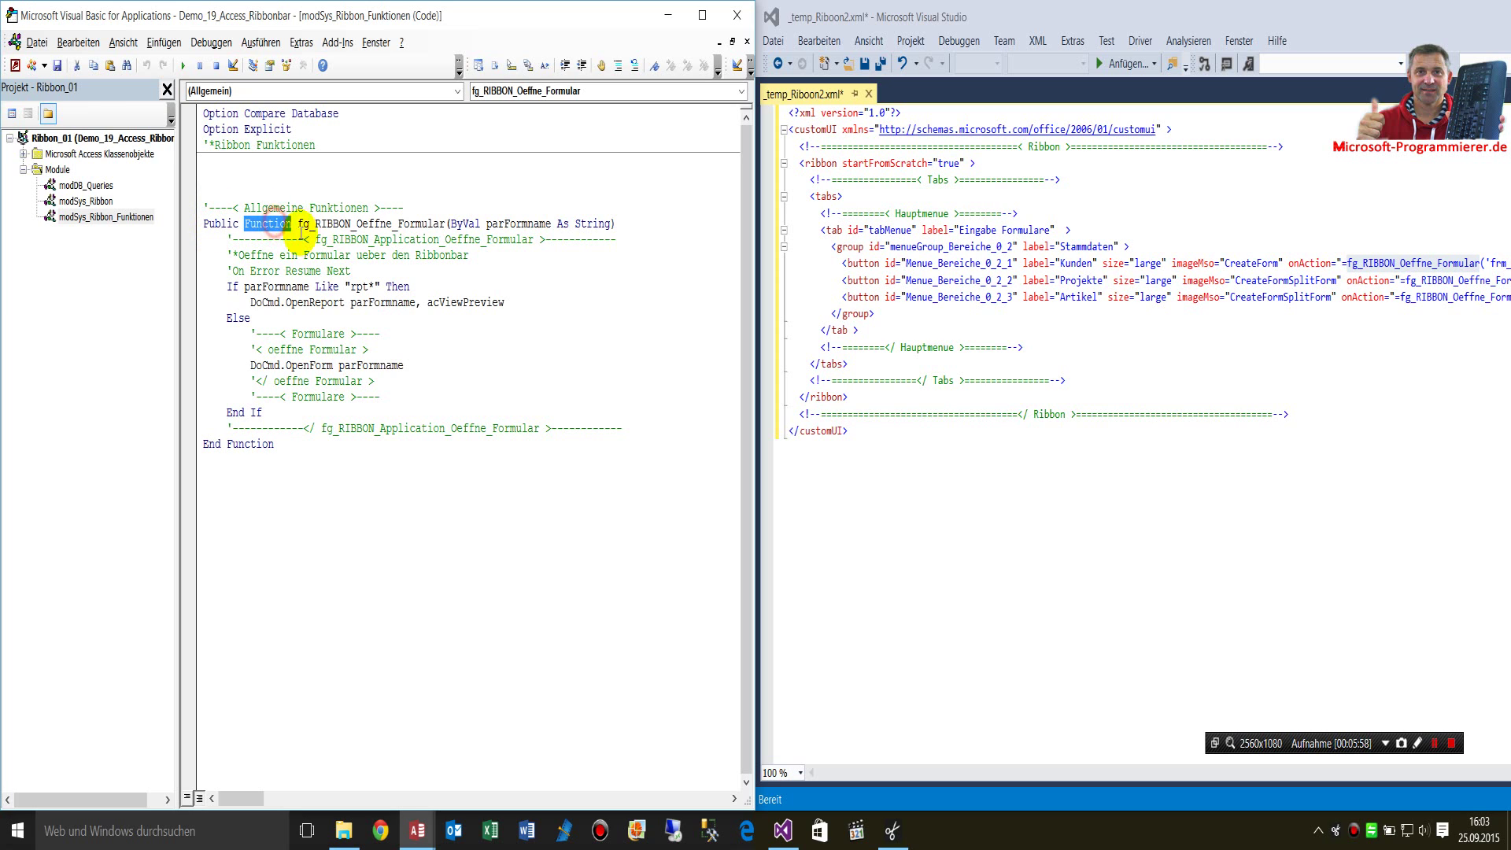
pyautogui.doubleClick(340, 225)
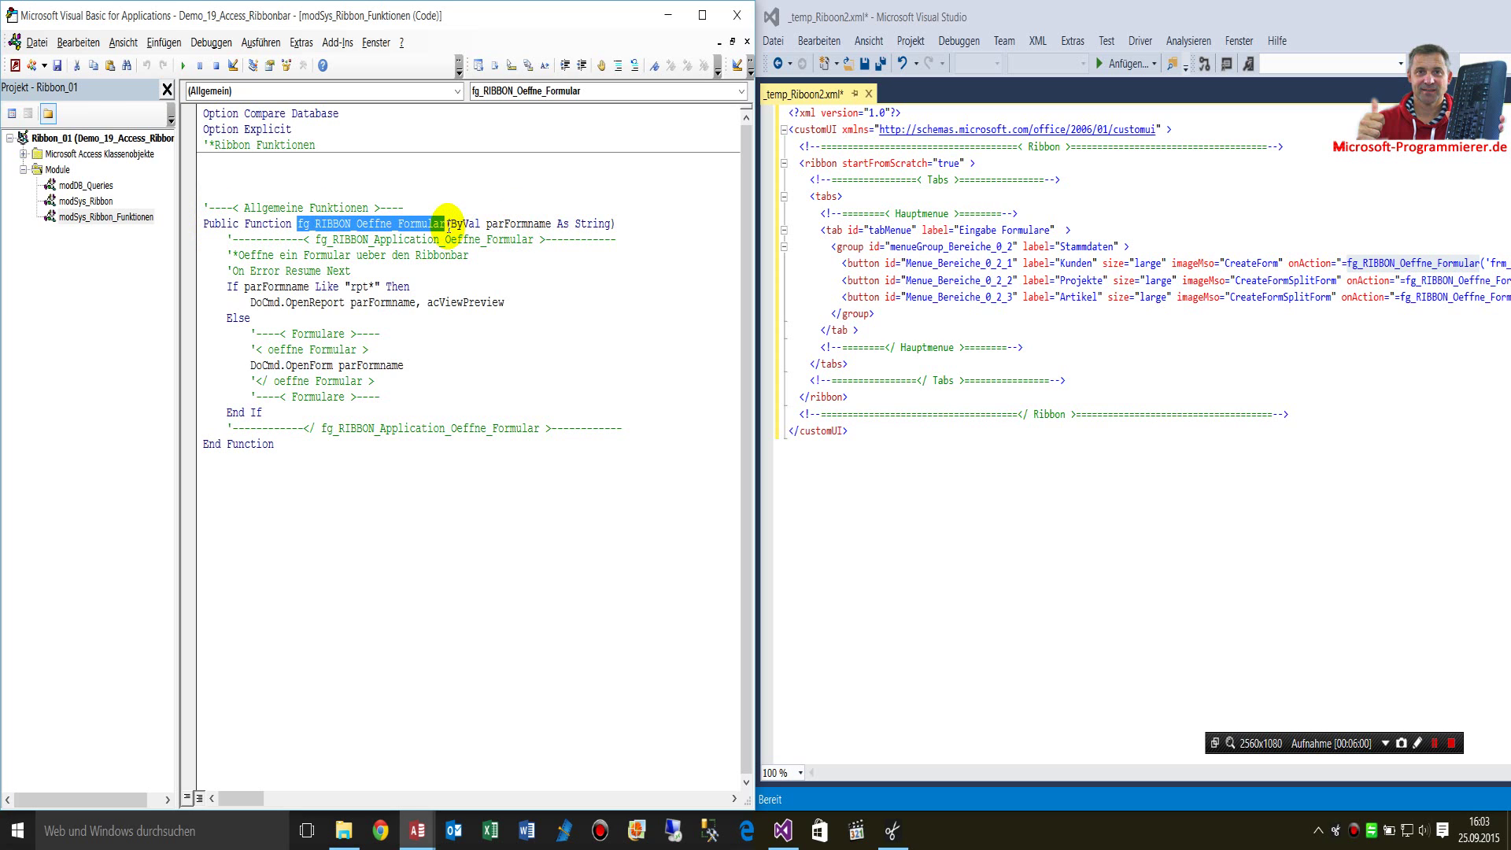
pyautogui.moveTo(445, 224); pyautogui.dragTo(554, 224)
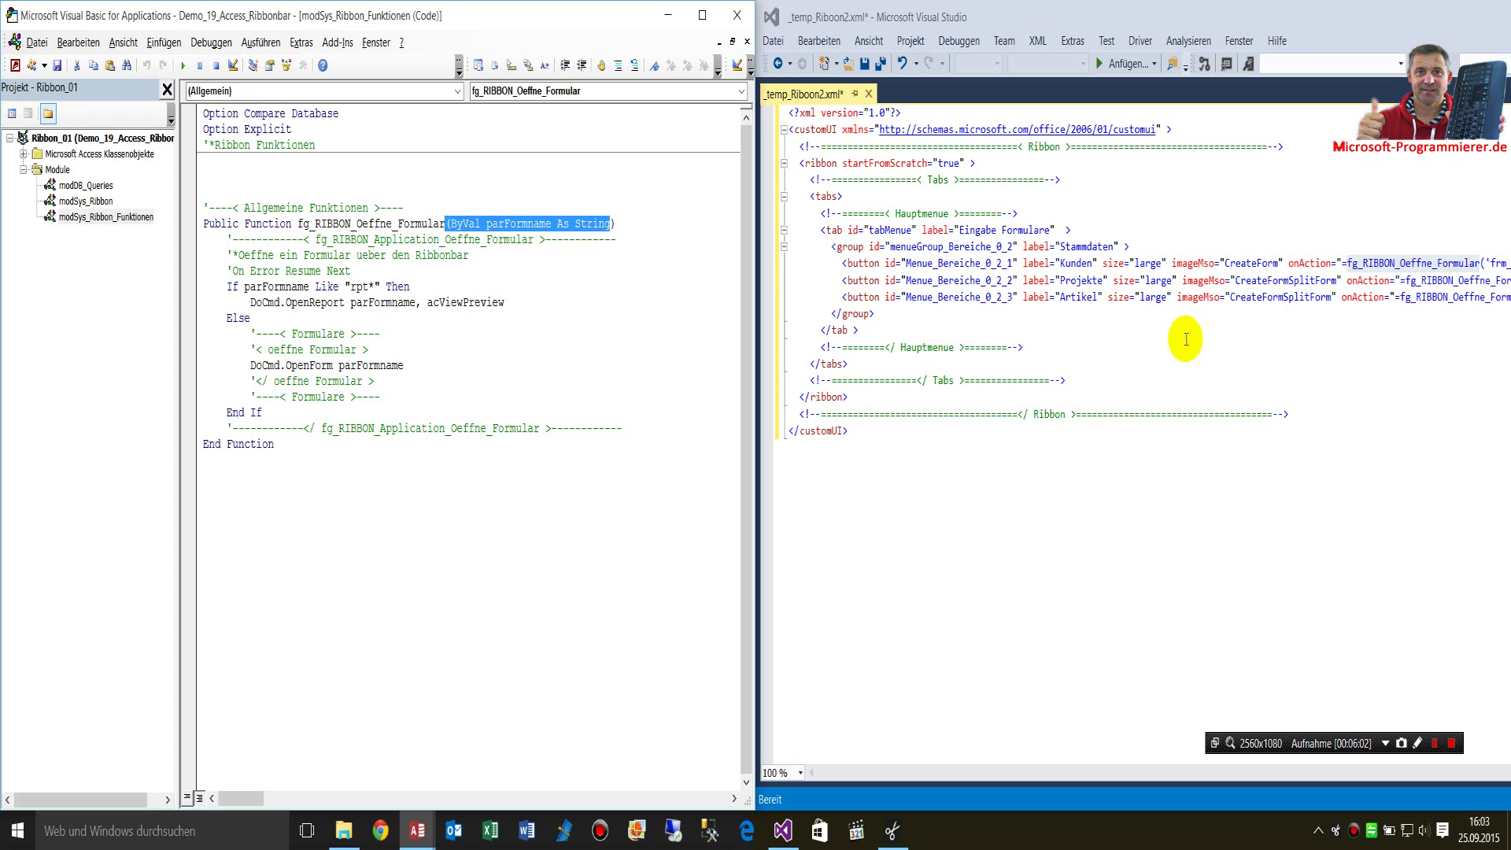
# - Compare fg_RIBBON_Oeffne_Formular in the Kunden and Projekte buttons' onAction values in the XML
pyautogui.click(1308, 361)
pyautogui.doubleClick(1397, 264)
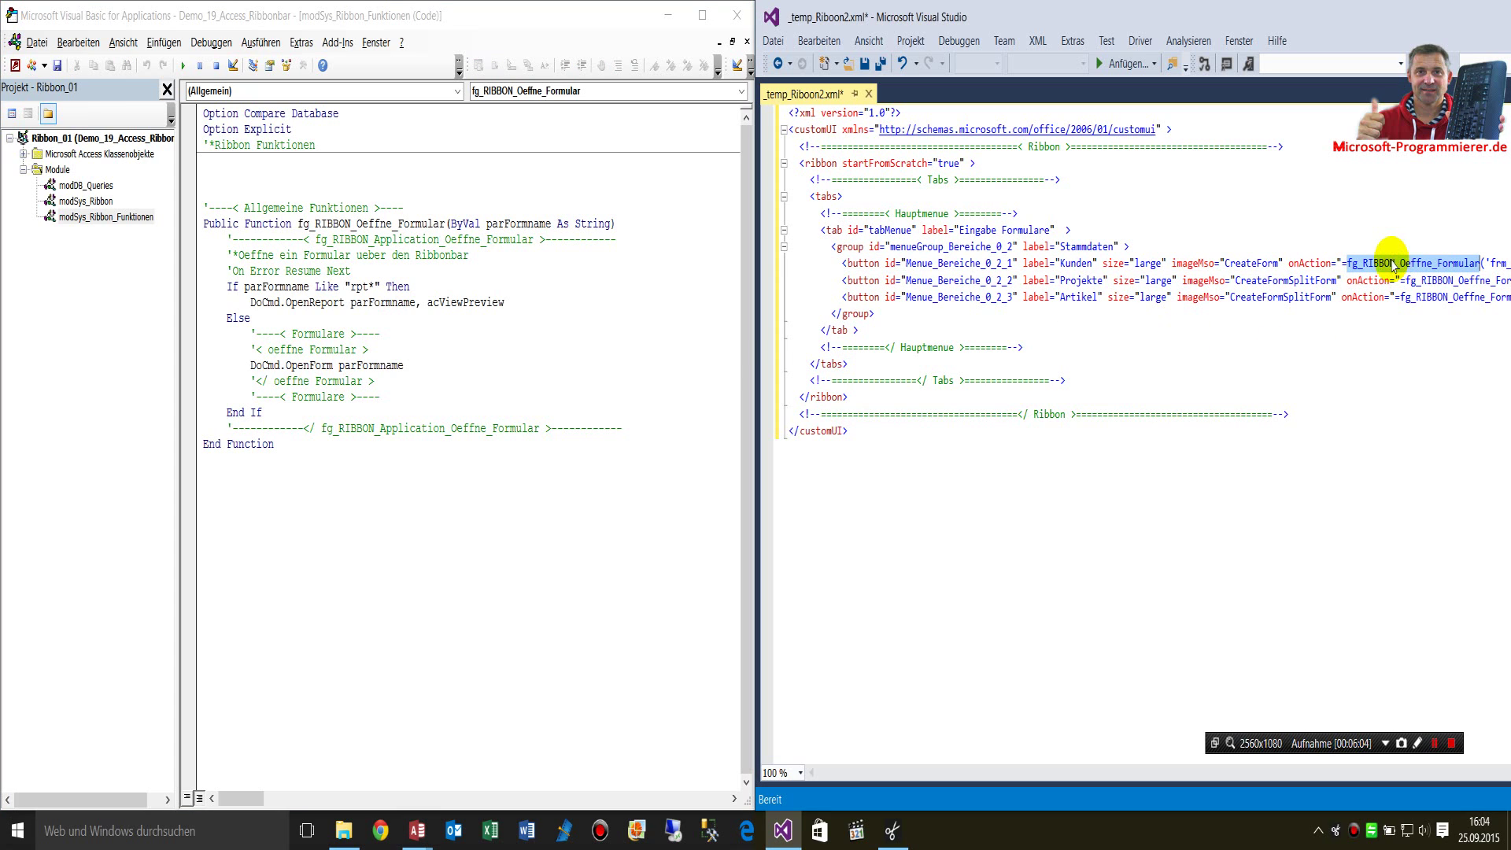
pyautogui.click(1346, 265)
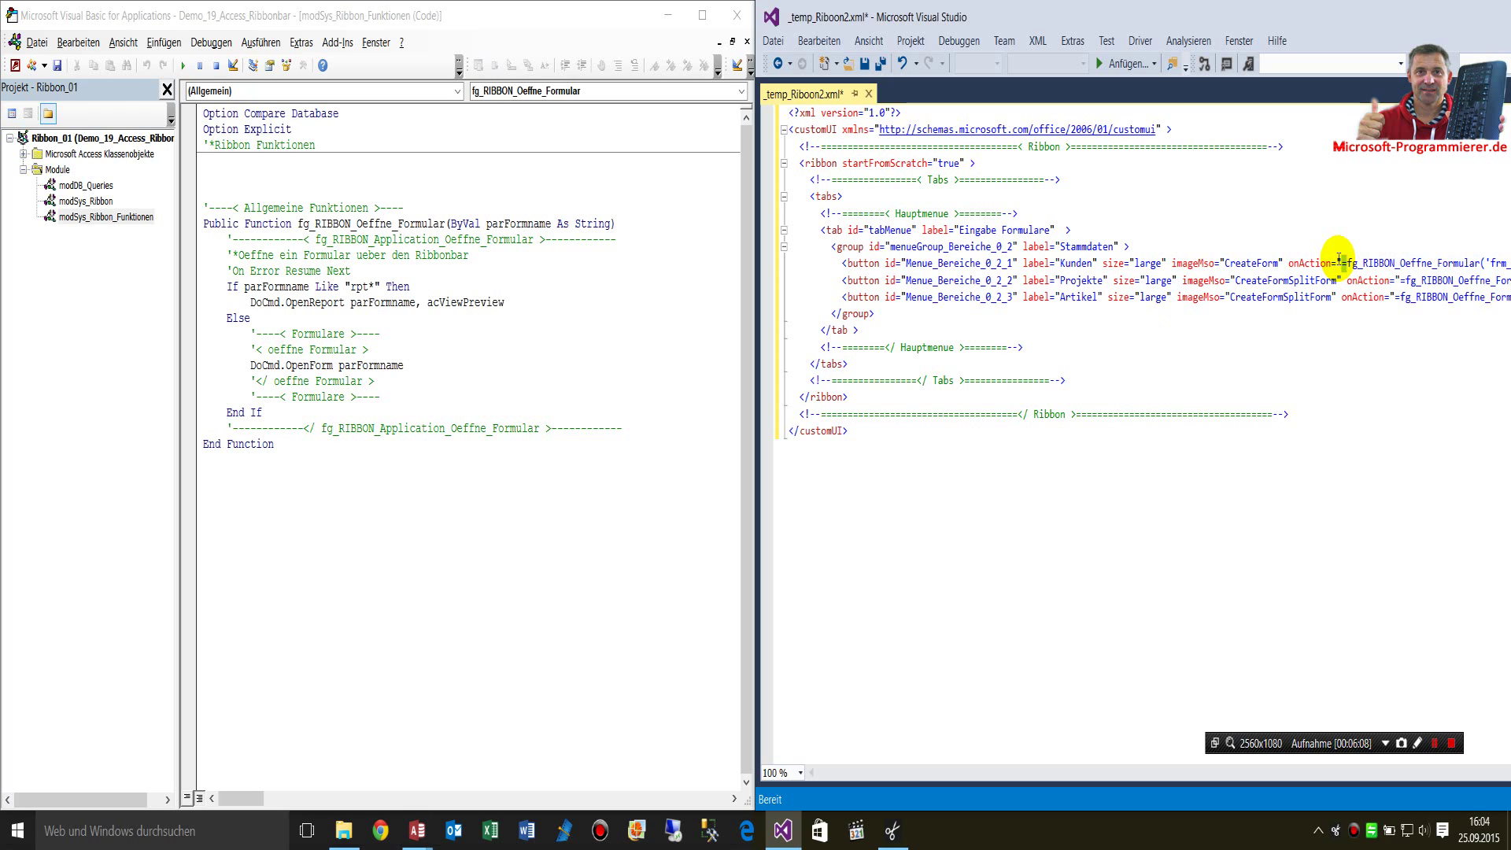
pyautogui.click(1344, 263)
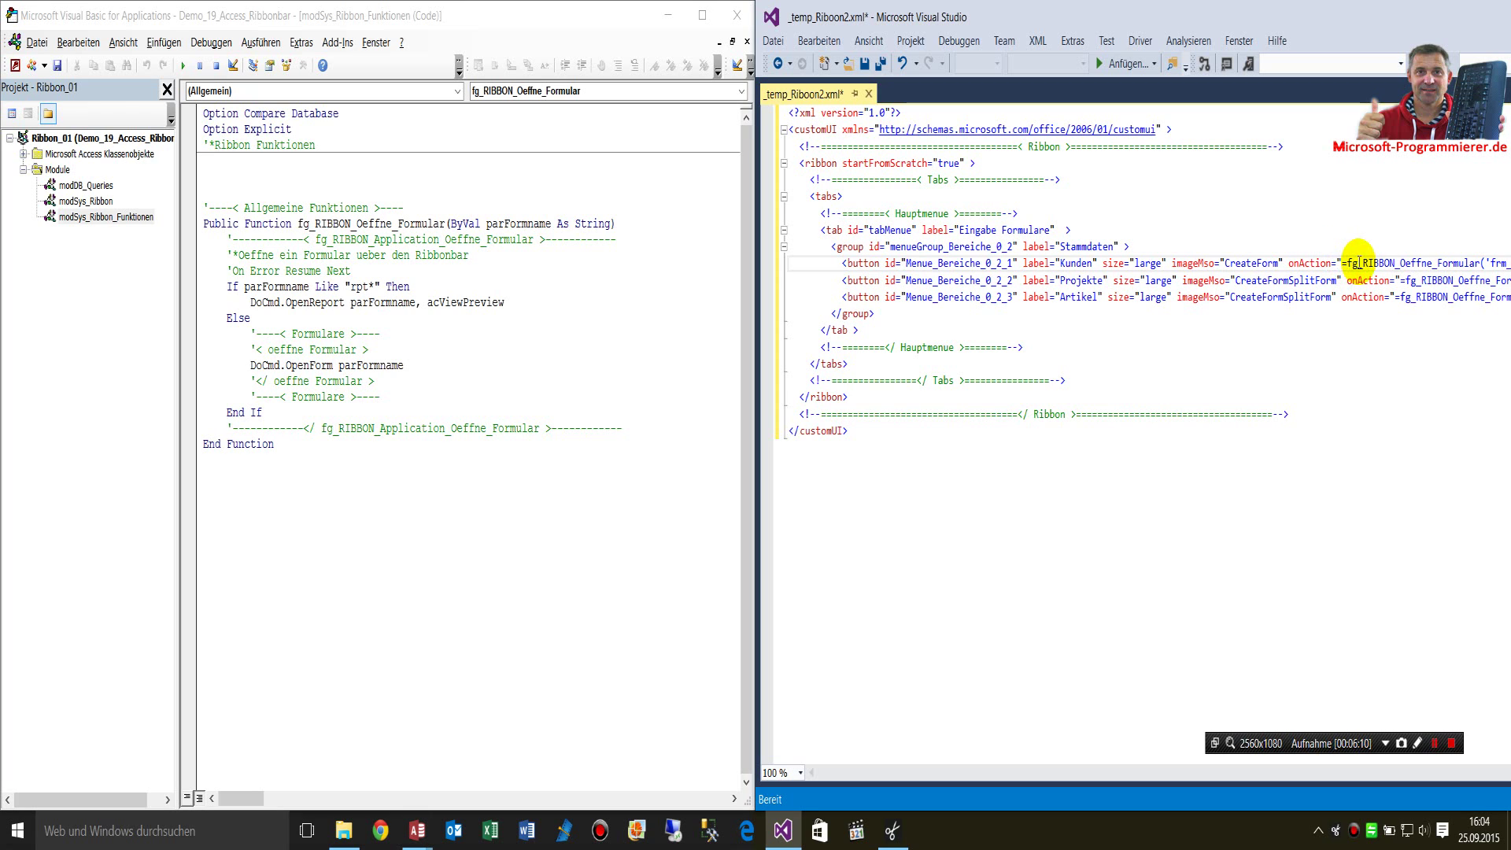
pyautogui.moveTo(1351, 263); pyautogui.dragTo(1474, 266)
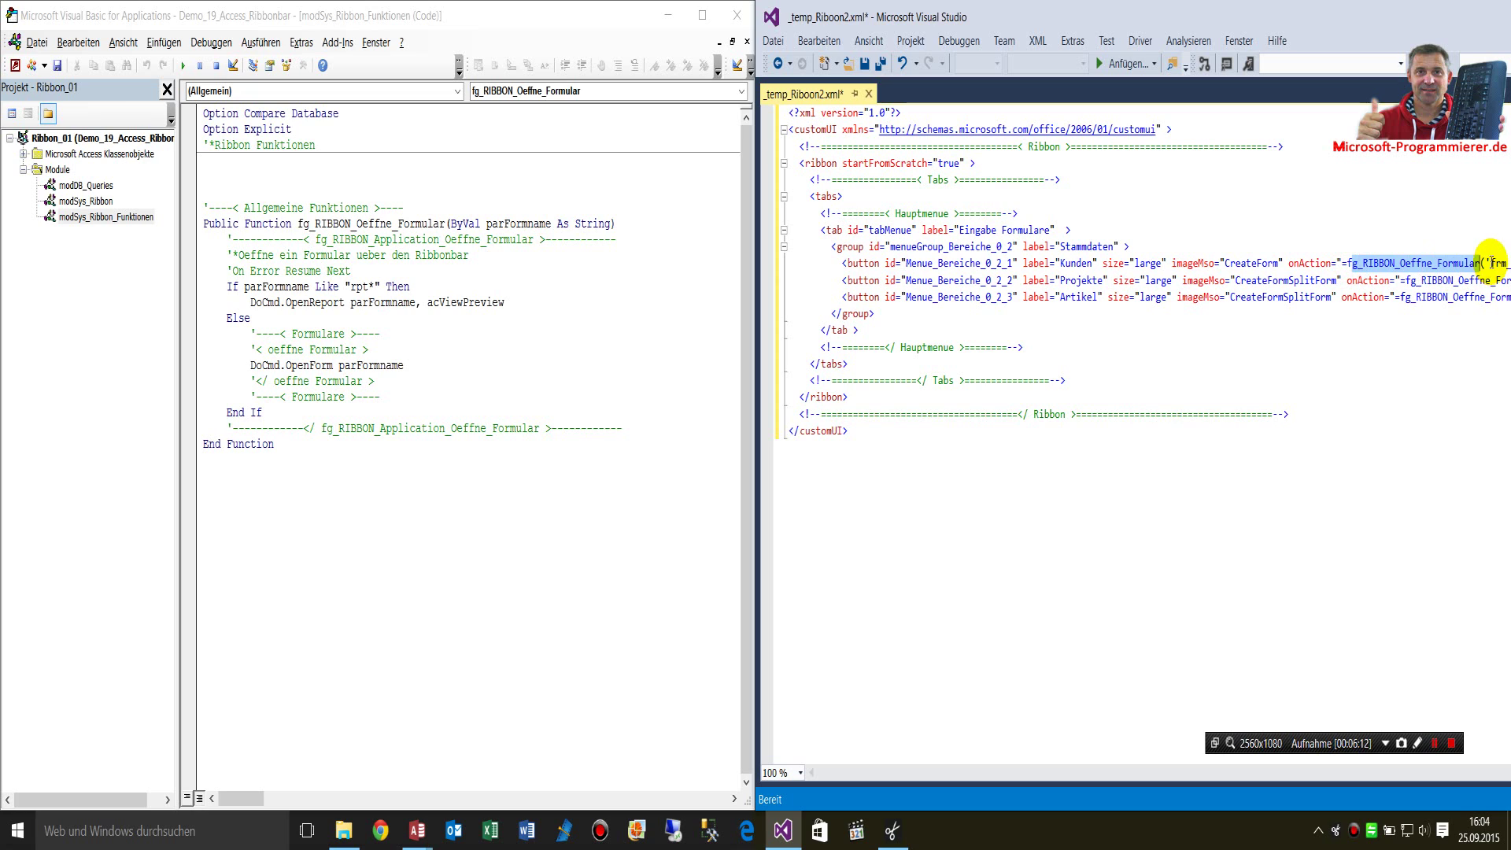
pyautogui.click(1481, 262)
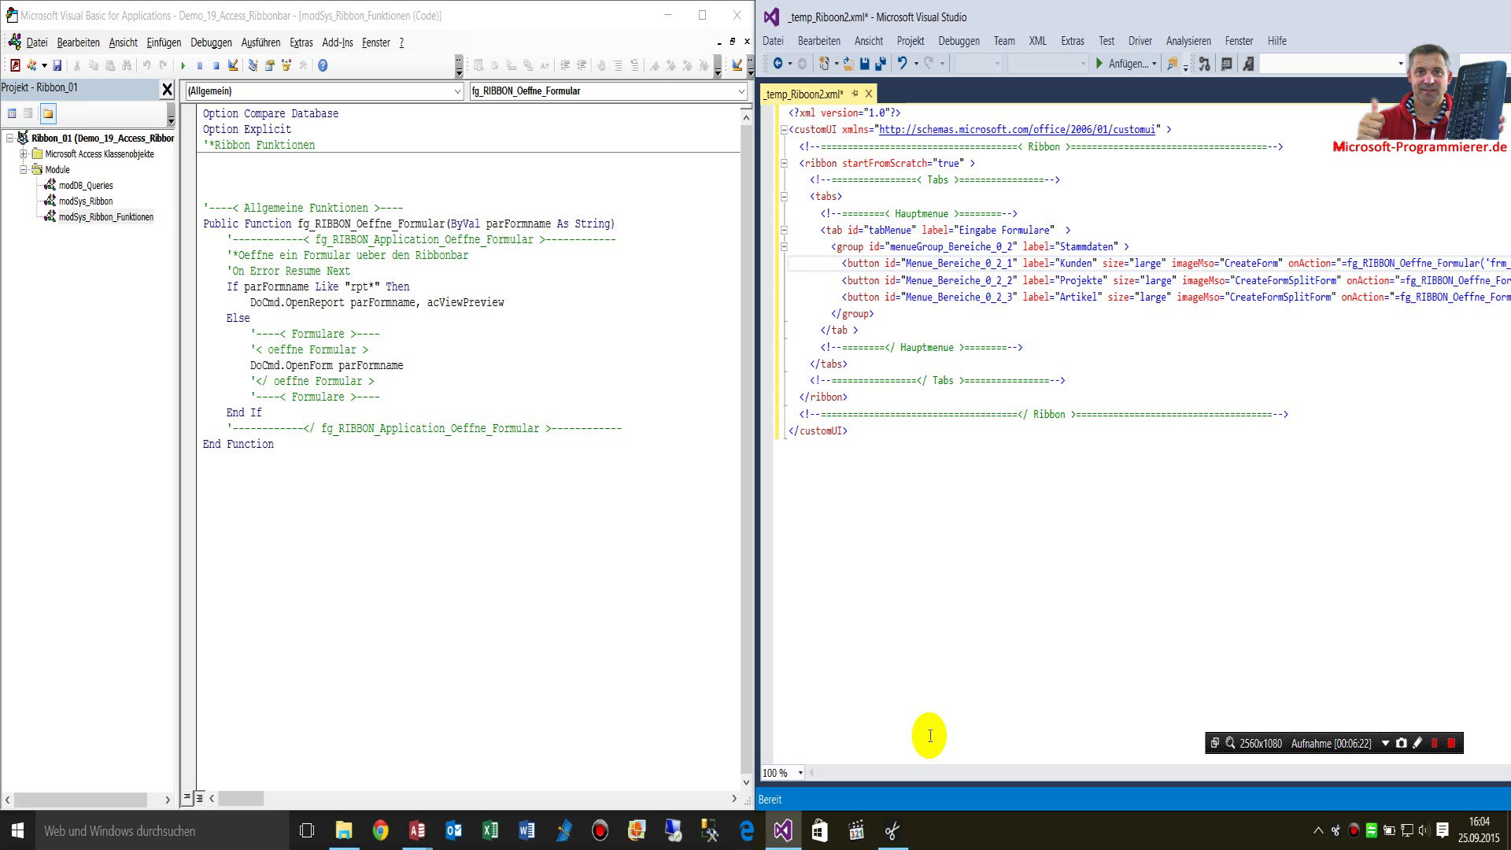
pyautogui.press('Down')
pyautogui.press('Up')
pyautogui.press('Down')
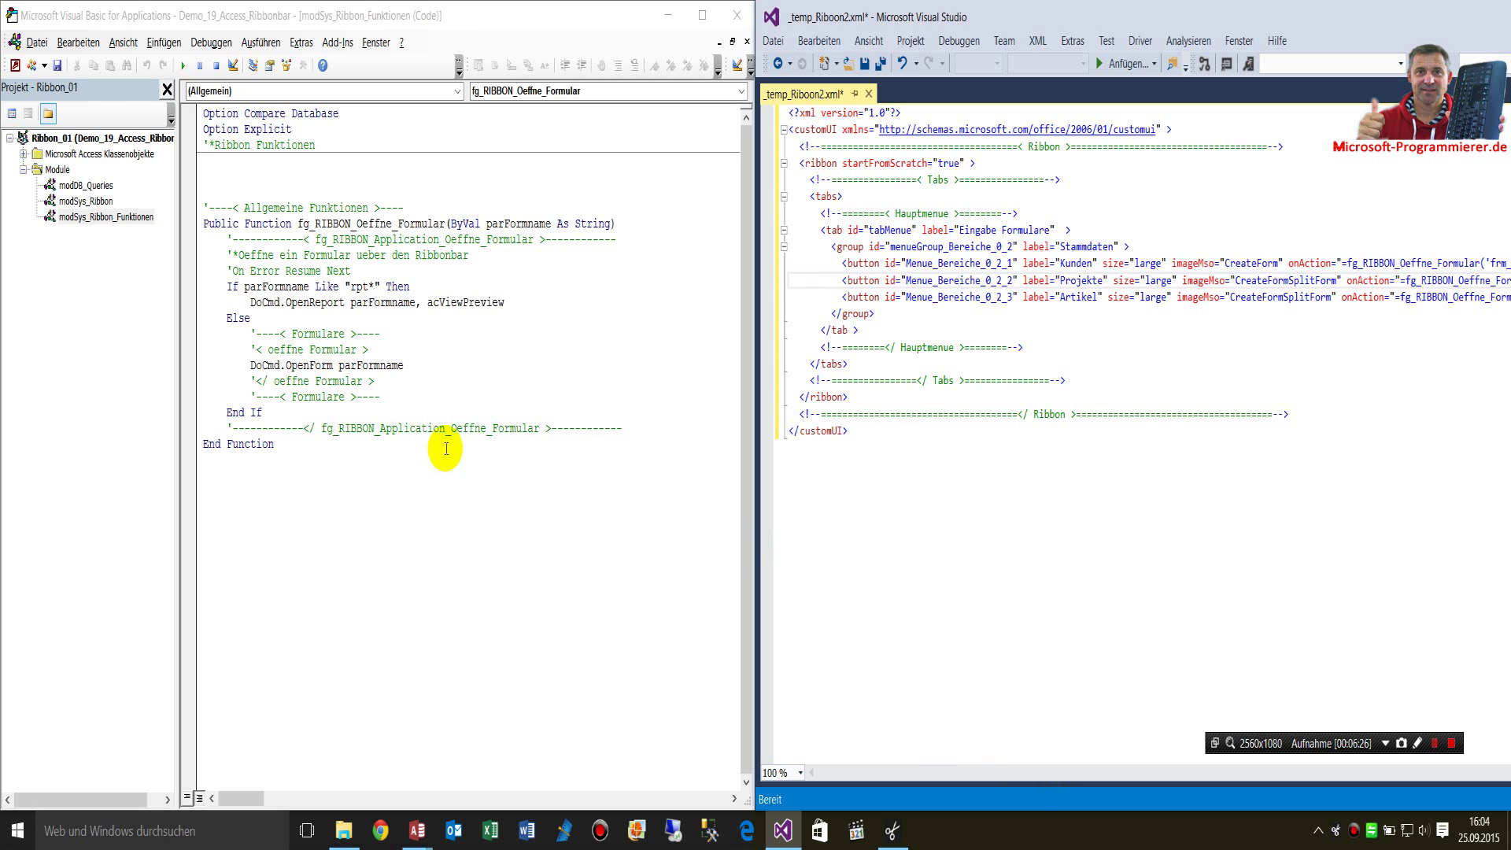
# - Examine the parFormname parameter and the DoCmd.OpenReport call in the function
pyautogui.doubleClick(517, 223)
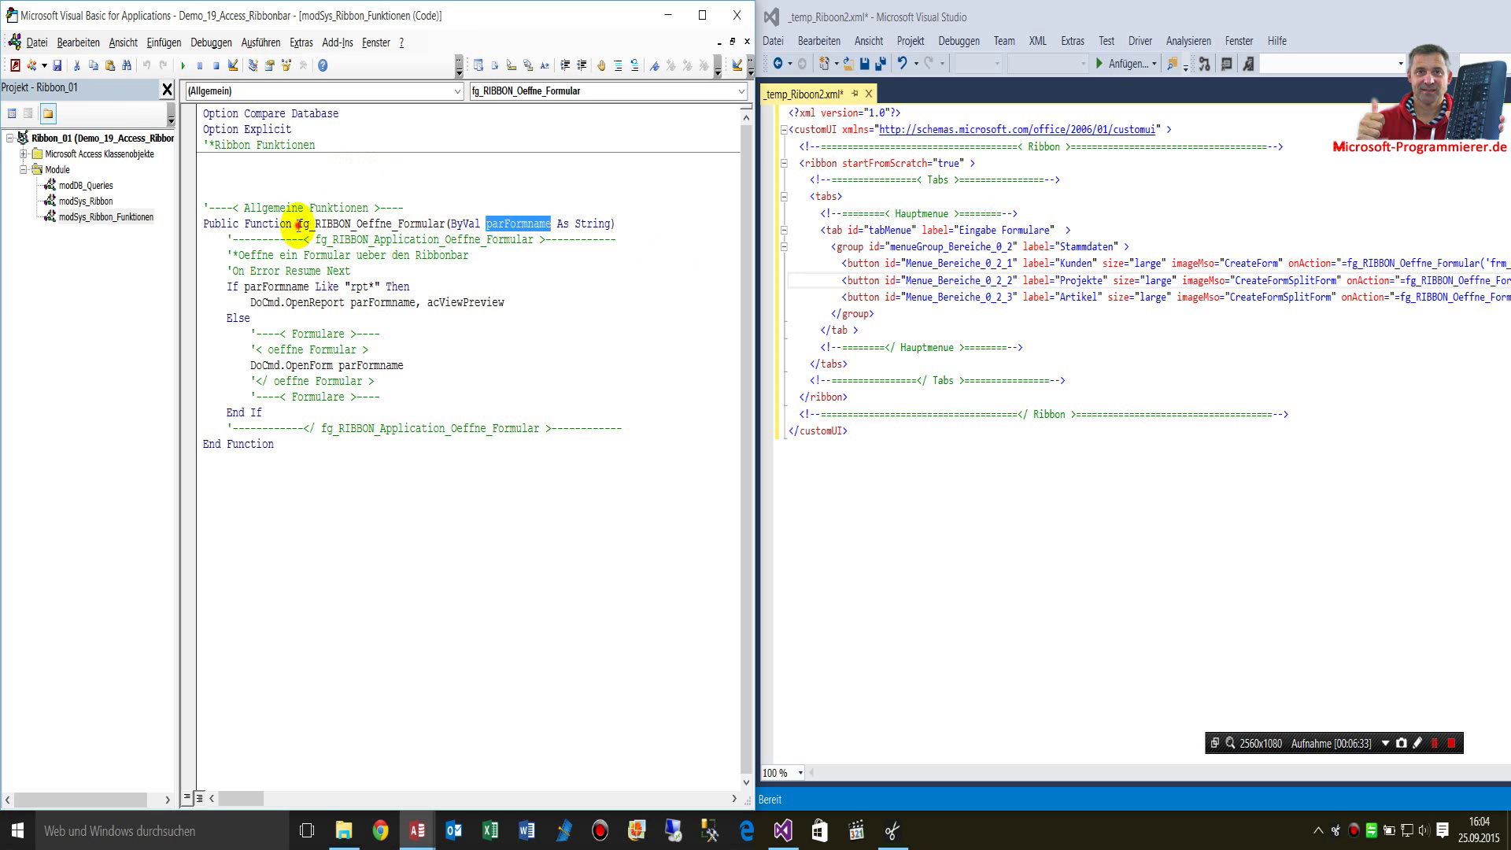
pyautogui.moveTo(298, 225); pyautogui.dragTo(438, 223)
pyautogui.doubleClick(503, 224)
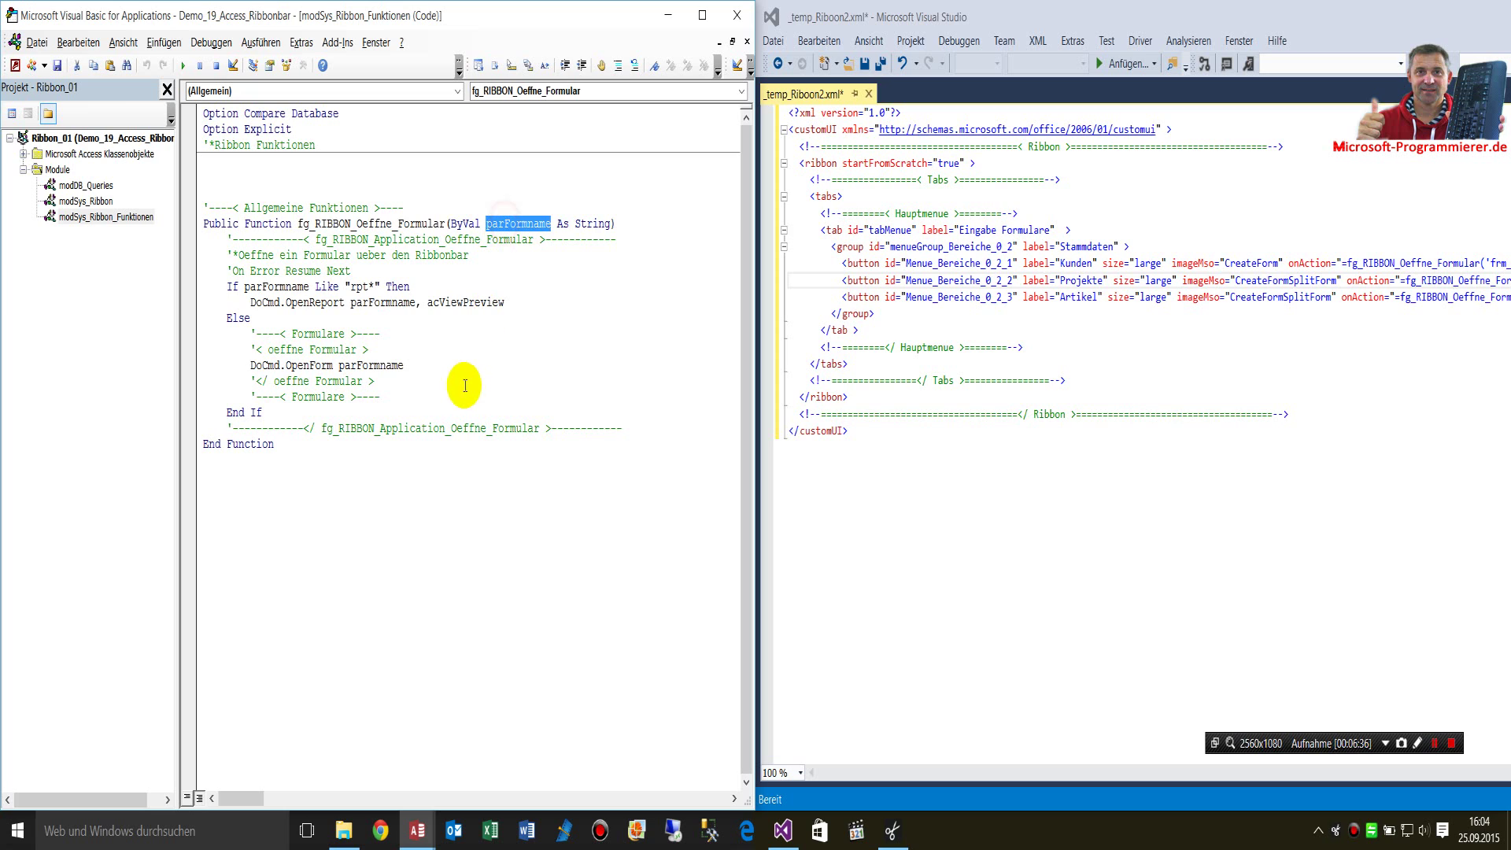
pyautogui.moveTo(250, 302); pyautogui.dragTo(323, 303)
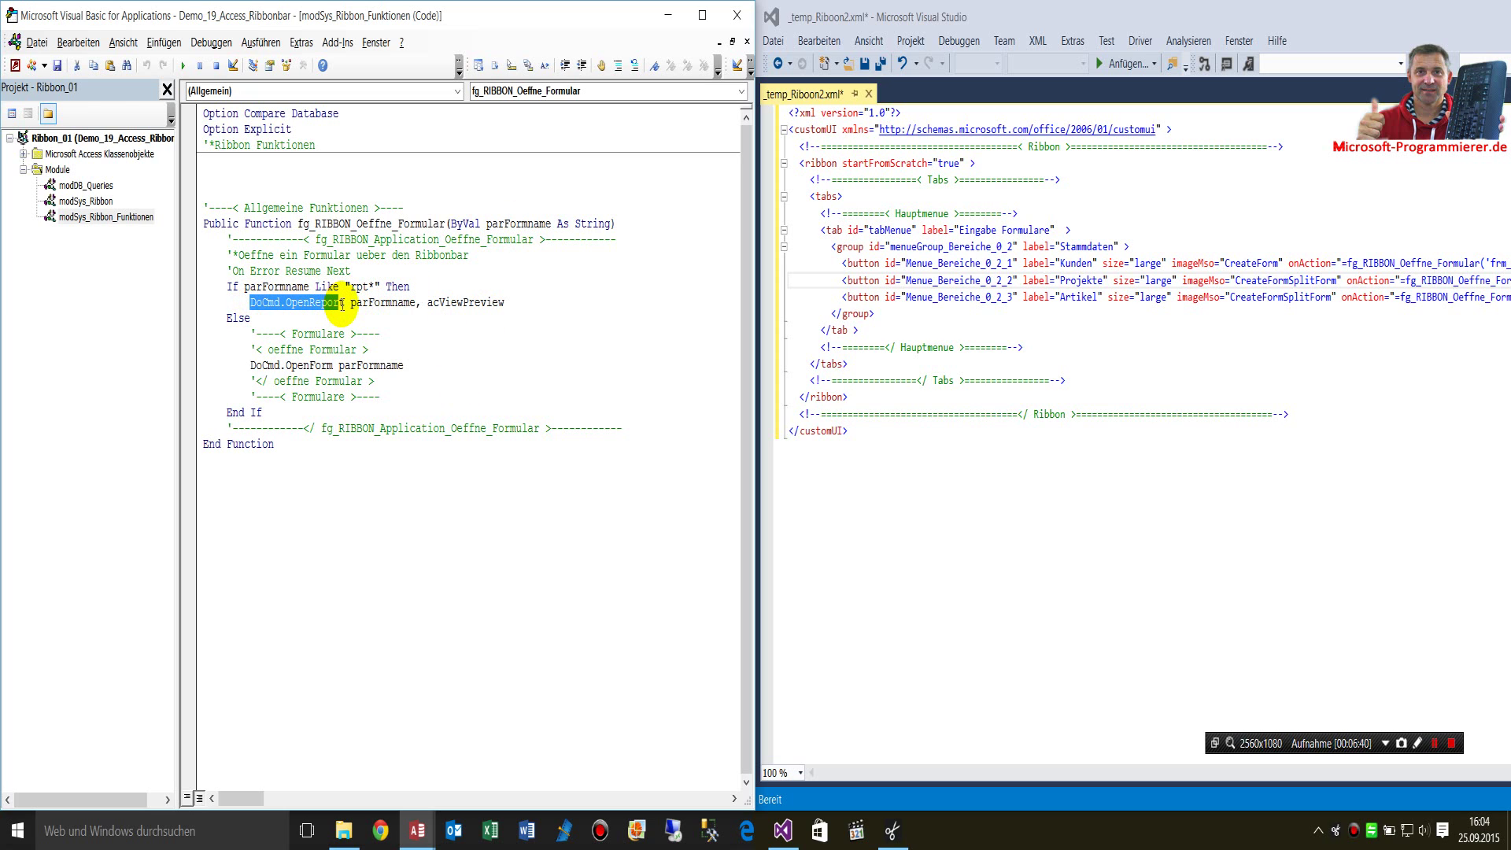
pyautogui.click(366, 541)
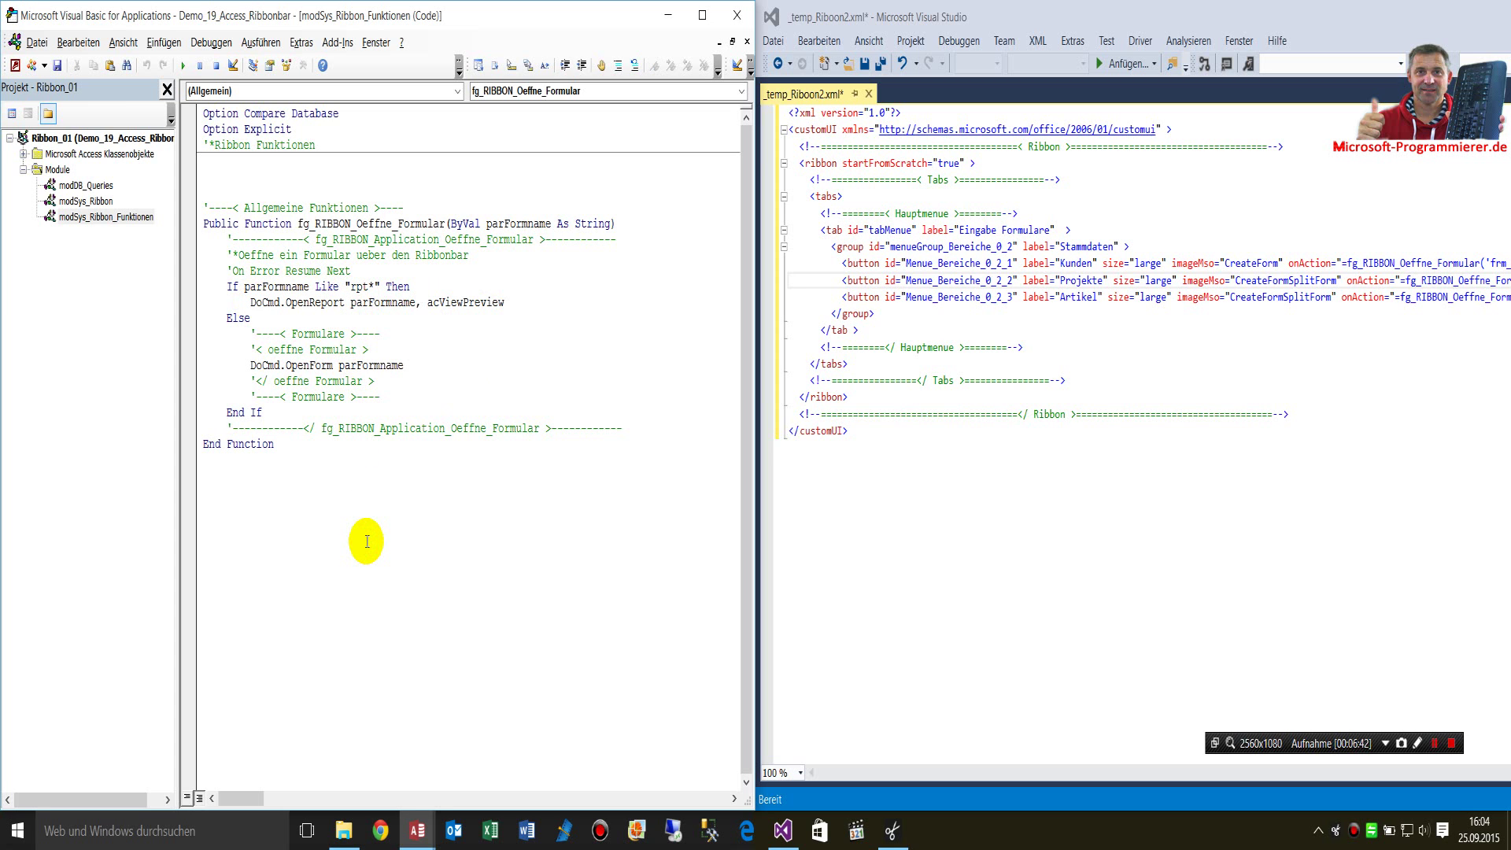
# - Close the VBA editor to return to frmStart running with its Eingabe Formulare ribbon
pyautogui.click(738, 15)
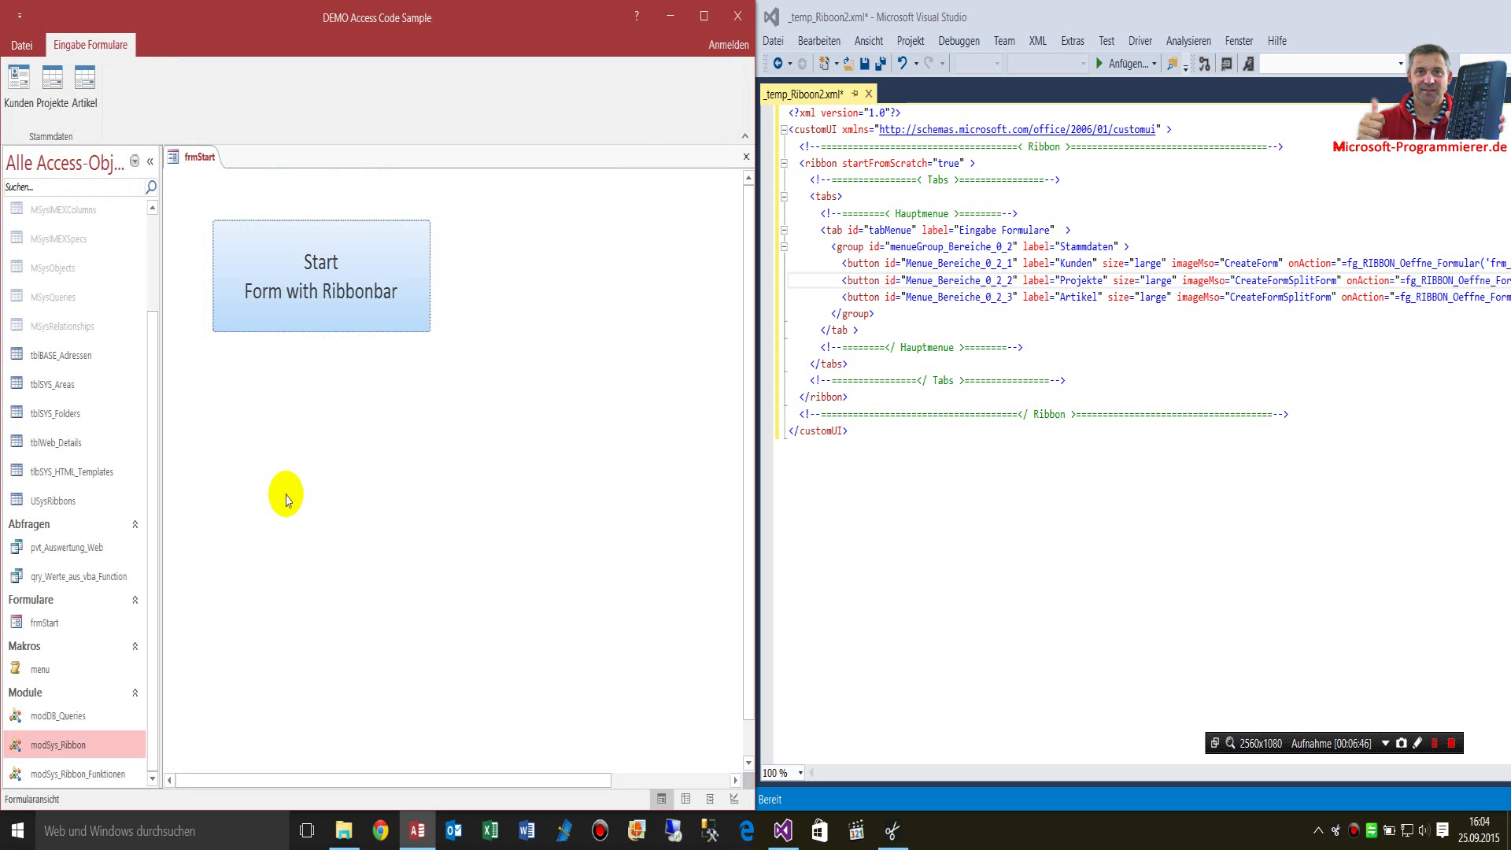